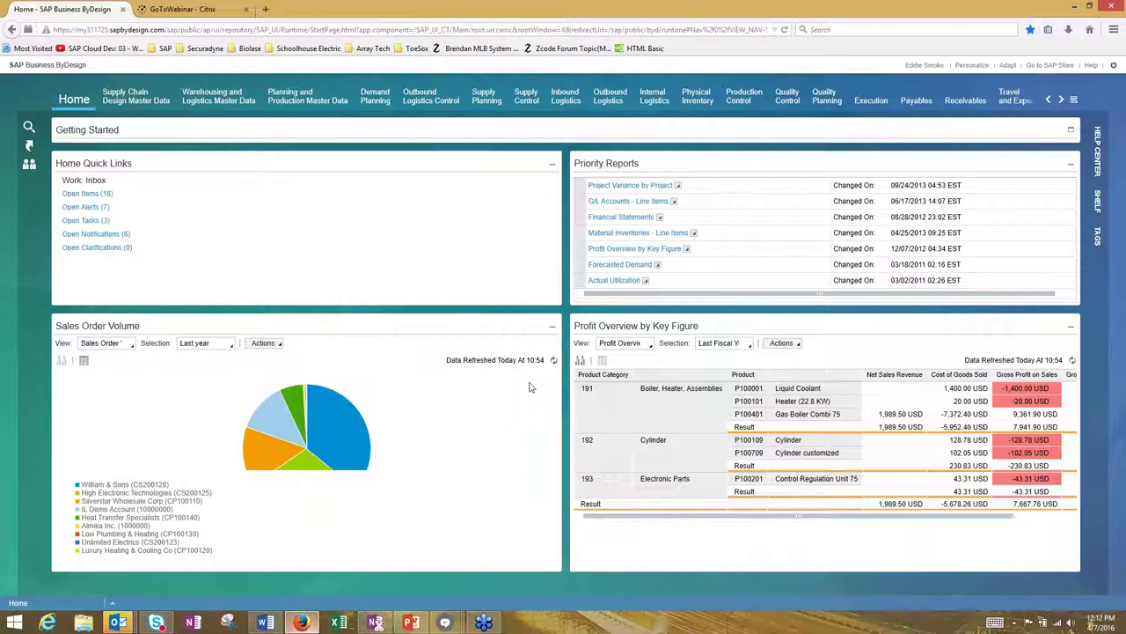
# - Scroll through the work-center tabs, then display the full list of available work centers
pyautogui.click(1061, 101)
pyautogui.click(1061, 100)
pyautogui.click(1062, 100)
pyautogui.click(1062, 100)
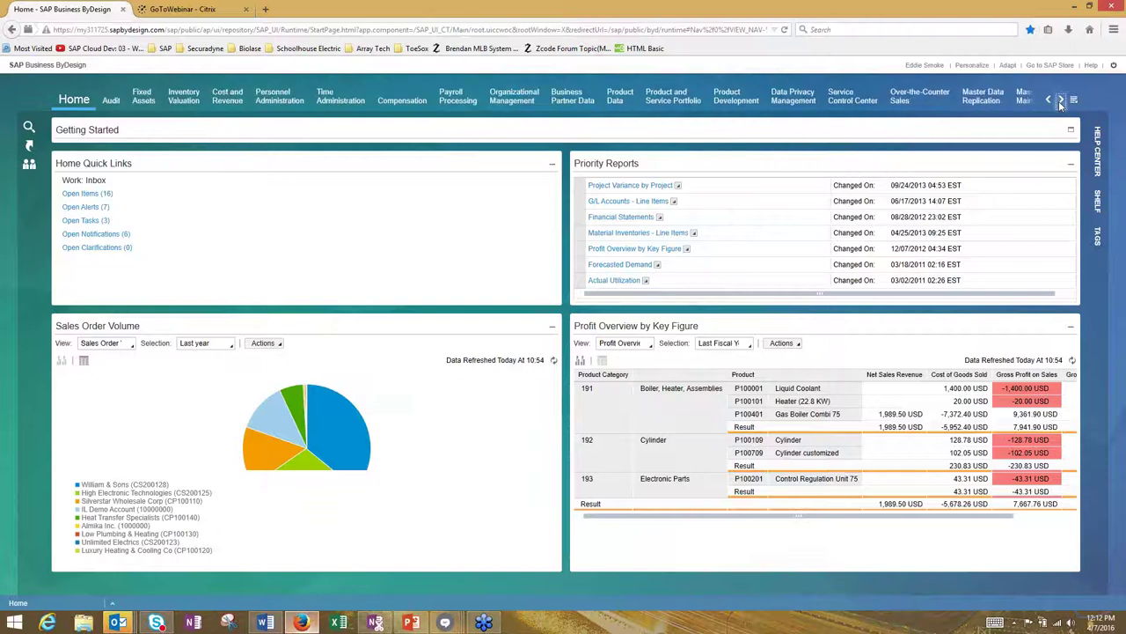
pyautogui.click(1060, 101)
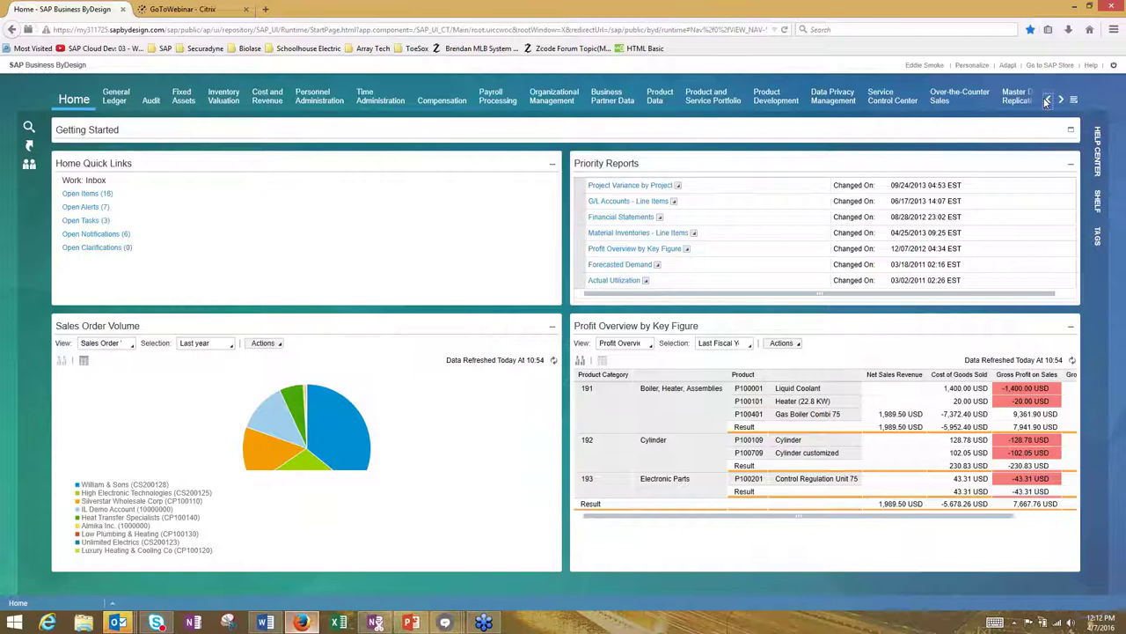
pyautogui.click(1047, 100)
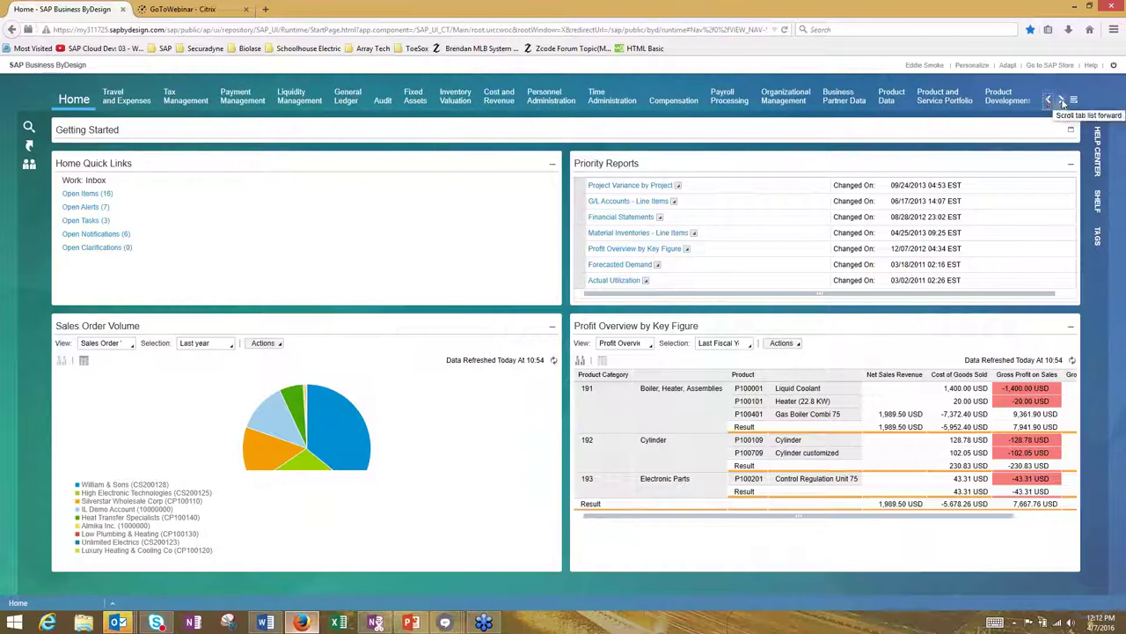
pyautogui.click(1062, 102)
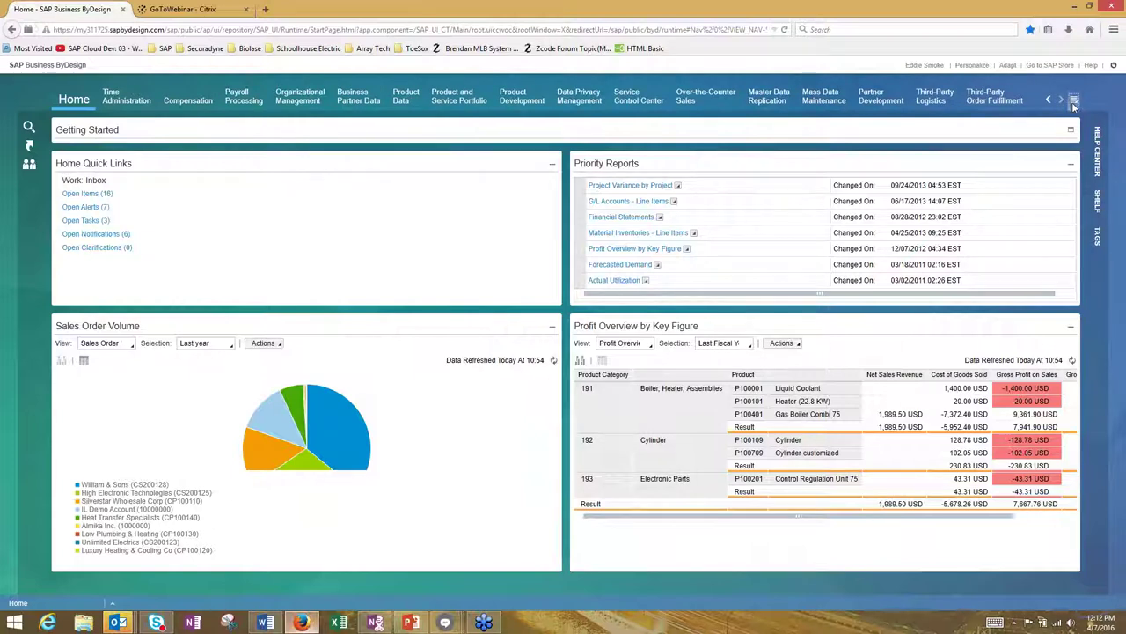
pyautogui.click(1074, 102)
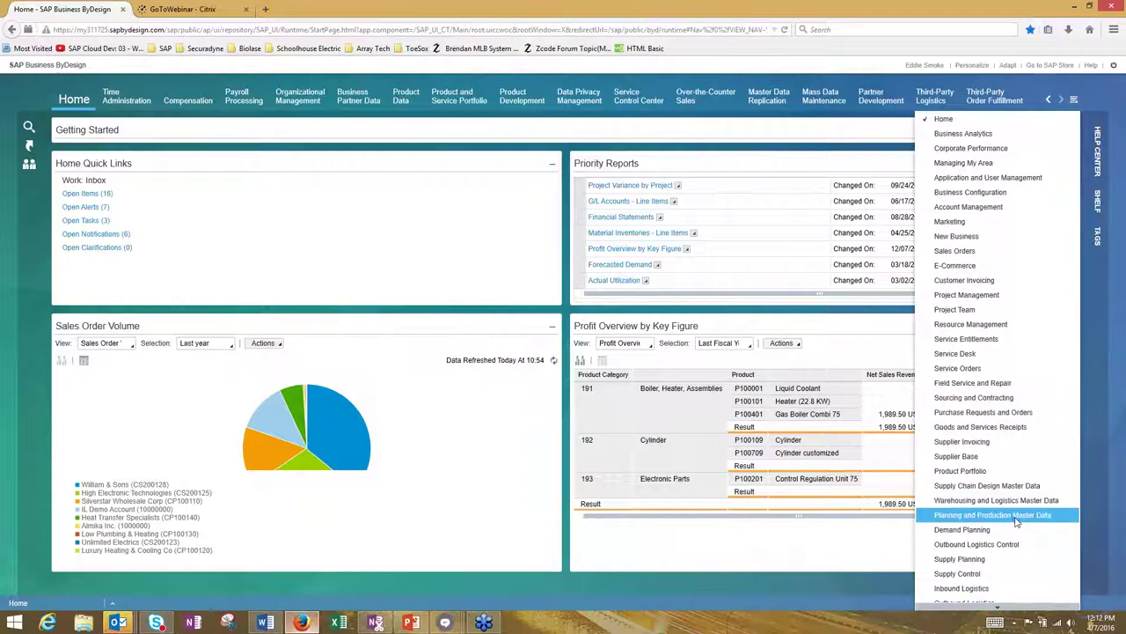
# - Go to Planning and Production Master Data's Production Bills Of Material view and select BoM 100001
pyautogui.click(1017, 519)
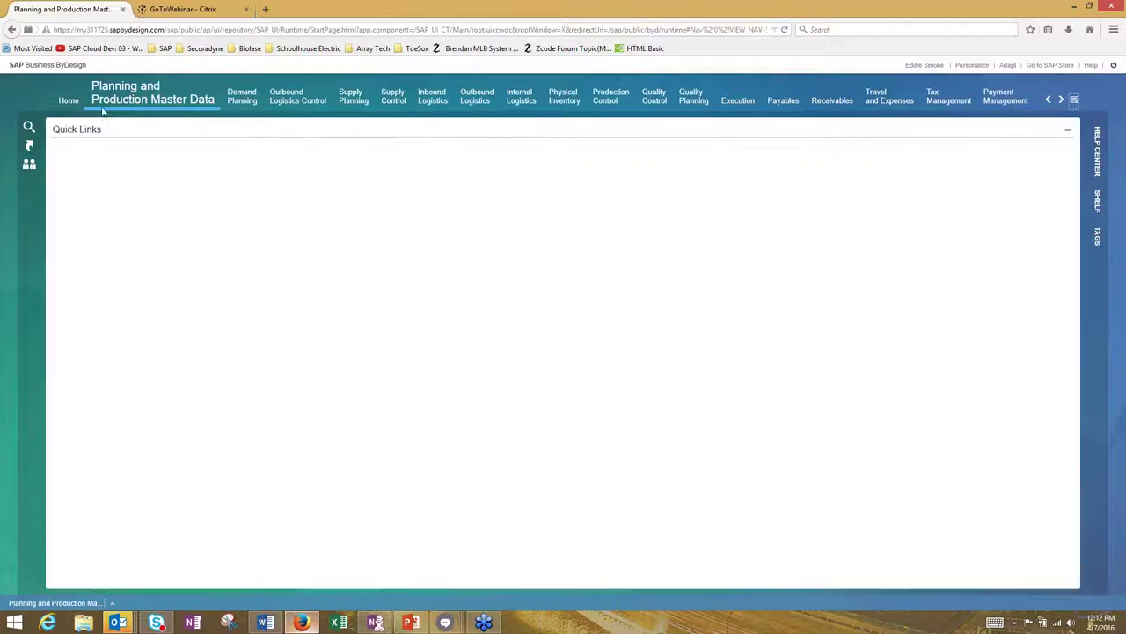
pyautogui.moveTo(116, 99)
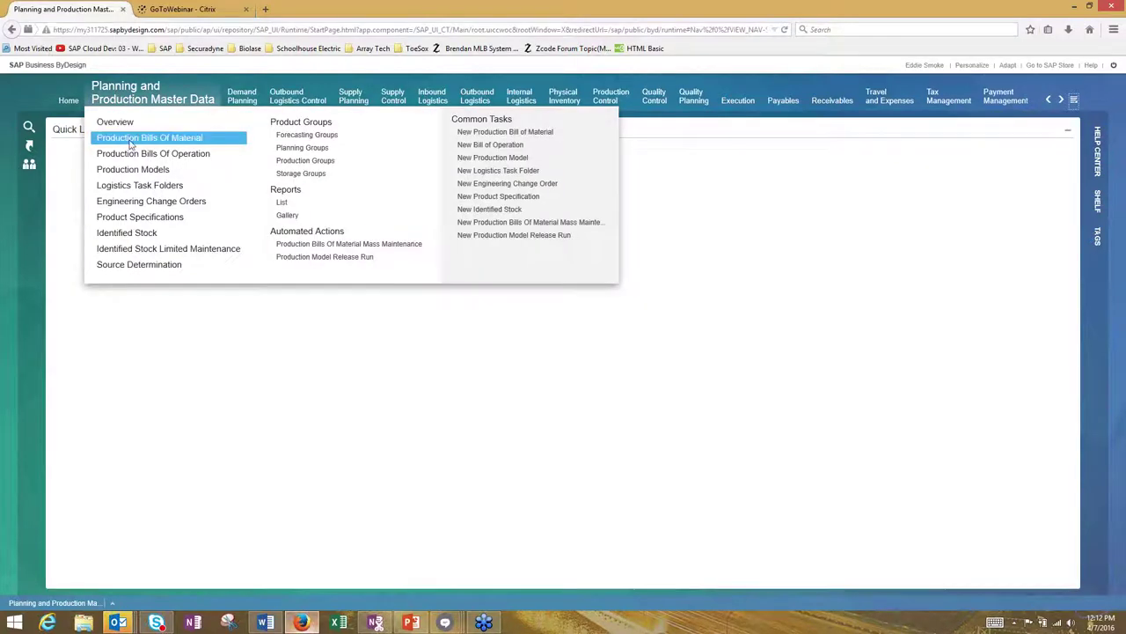
pyautogui.click(131, 141)
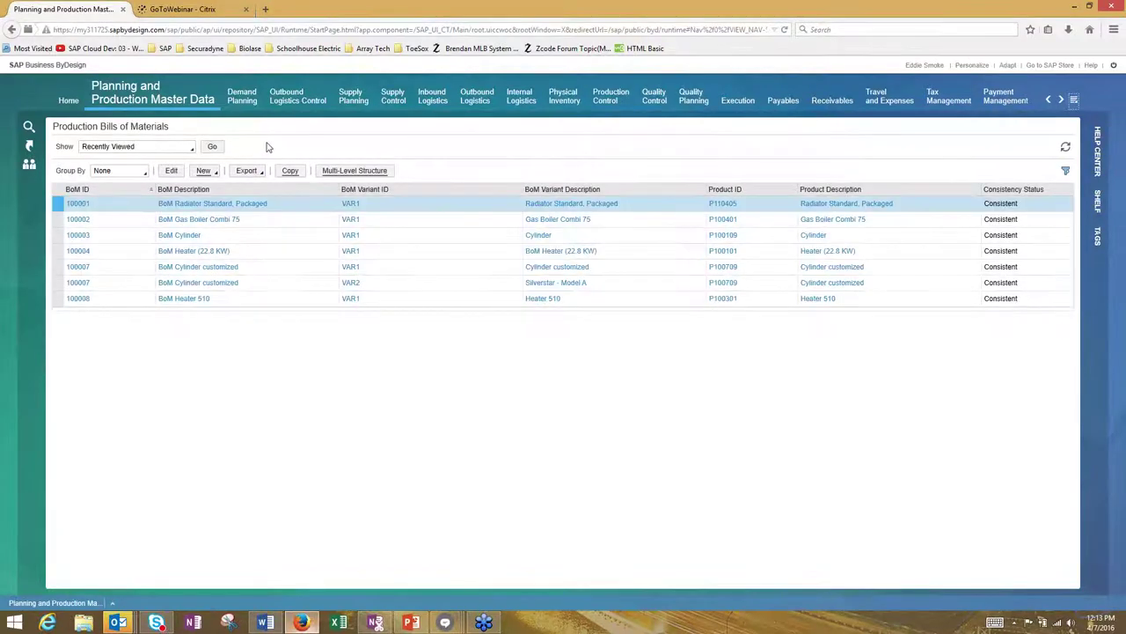
pyautogui.moveTo(365, 117)
pyautogui.click(722, 204)
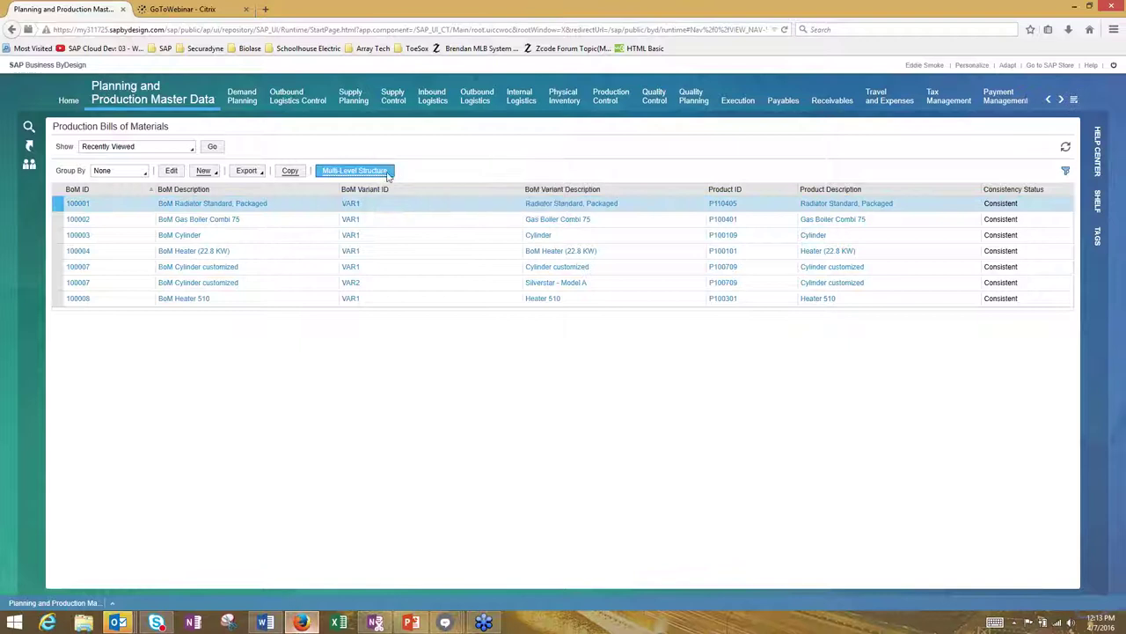
# - Open BoM 100001's multi-level structure, expand all levels, and select each component row
pyautogui.doubleClick(470, 197)
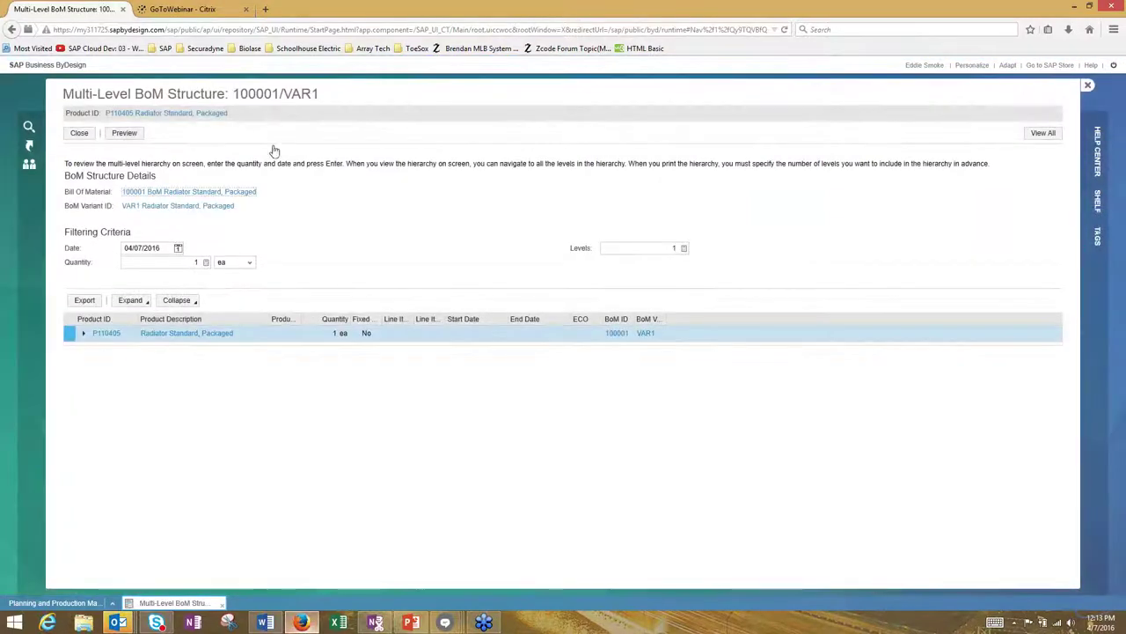
pyautogui.click(147, 303)
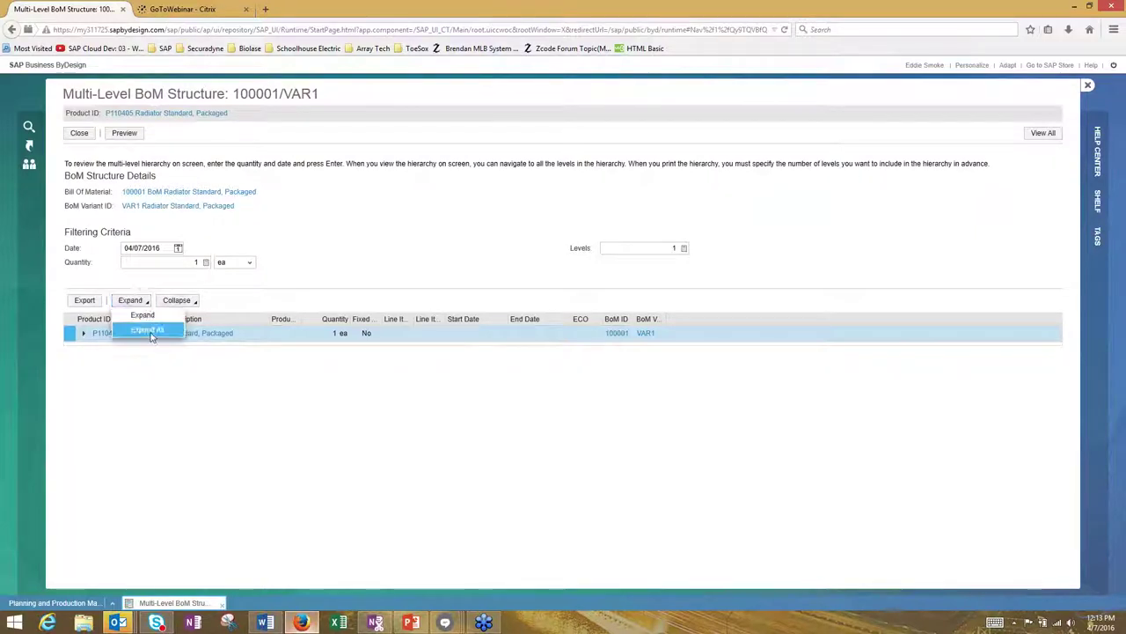
pyautogui.click(151, 332)
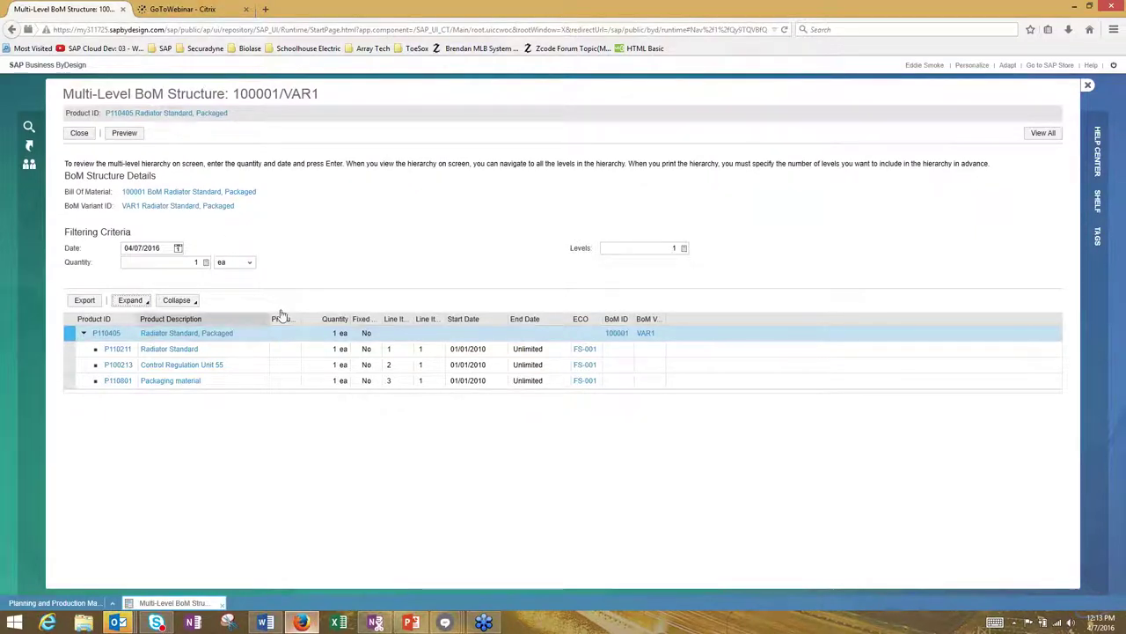
pyautogui.click(128, 334)
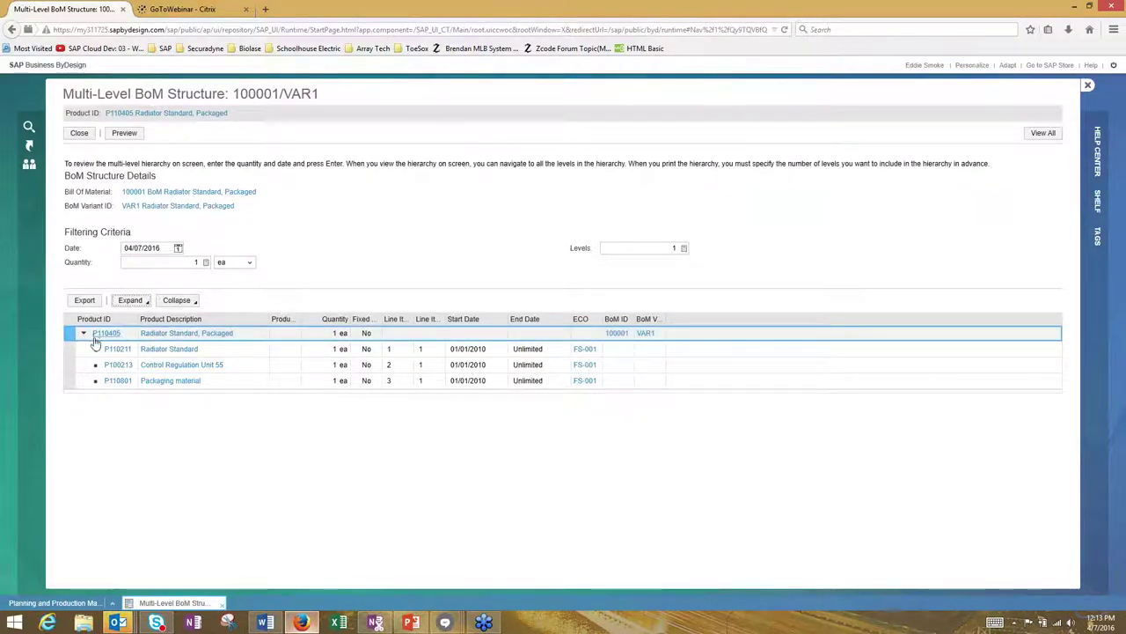
pyautogui.click(110, 351)
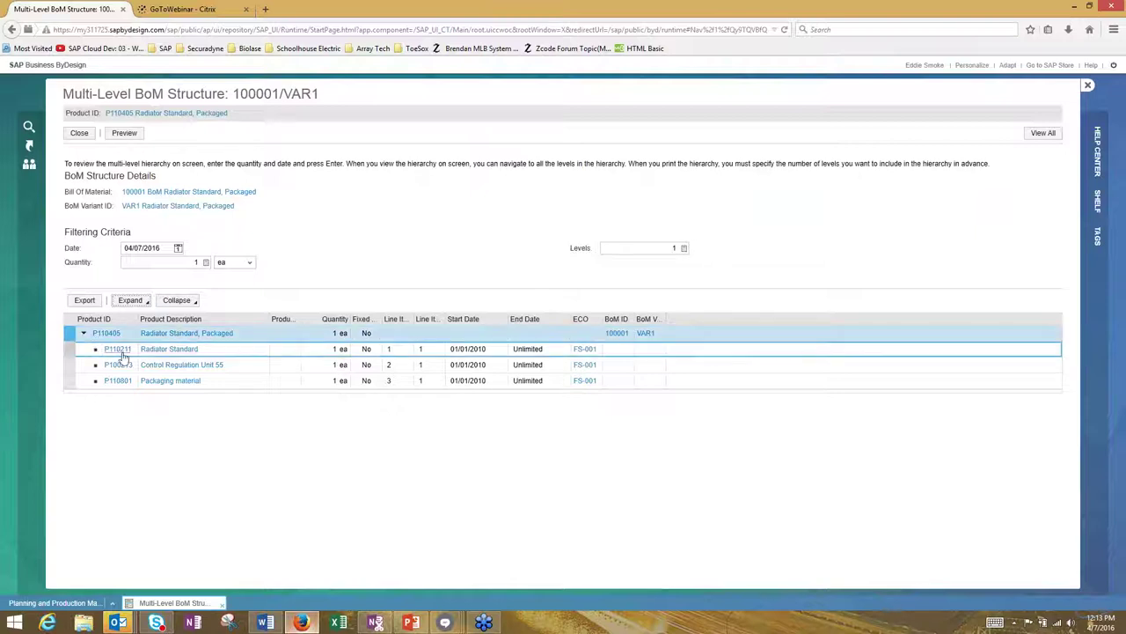
pyautogui.click(174, 367)
pyautogui.click(178, 383)
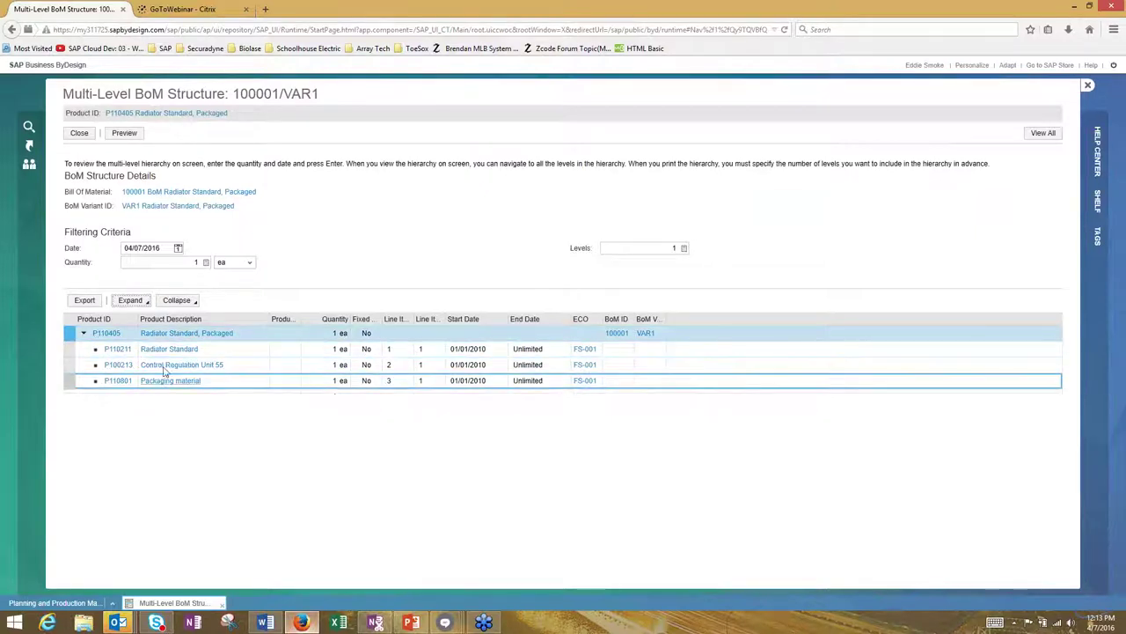
# - Review the P110405, Radiator Standard and Packaging material rows and widen the ECO column
pyautogui.click(187, 338)
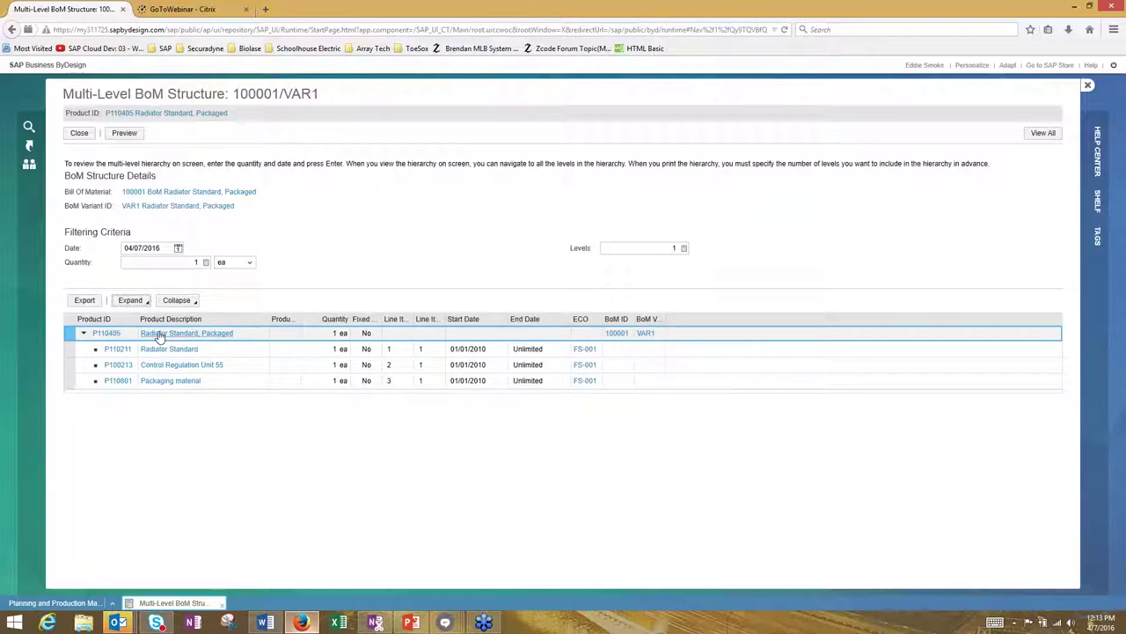
pyautogui.click(129, 348)
pyautogui.click(101, 380)
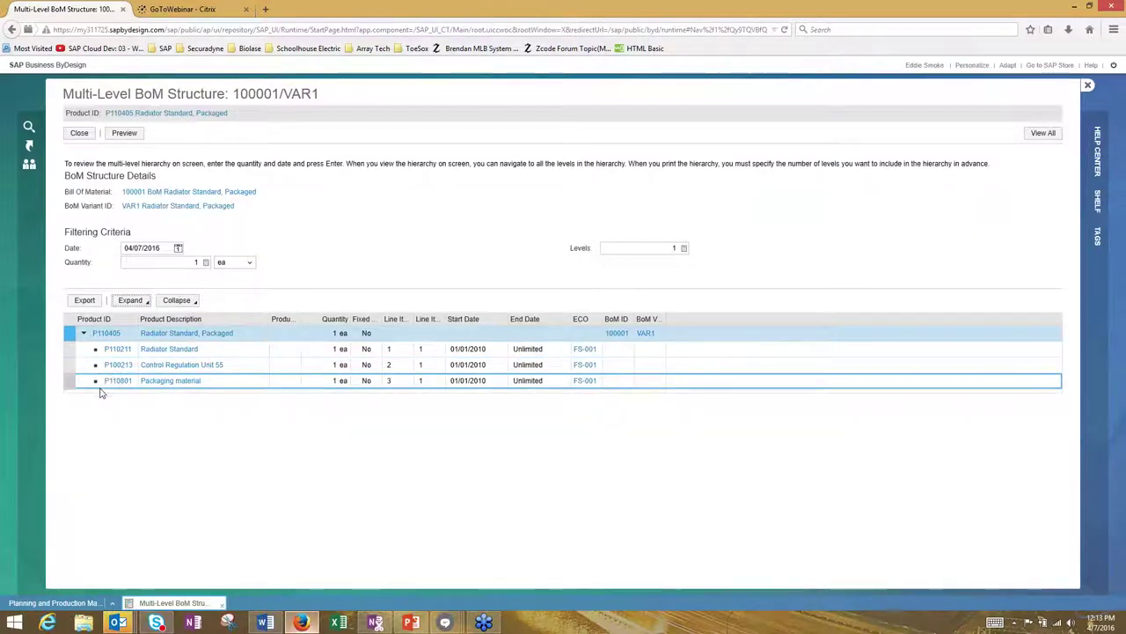
pyautogui.click(366, 282)
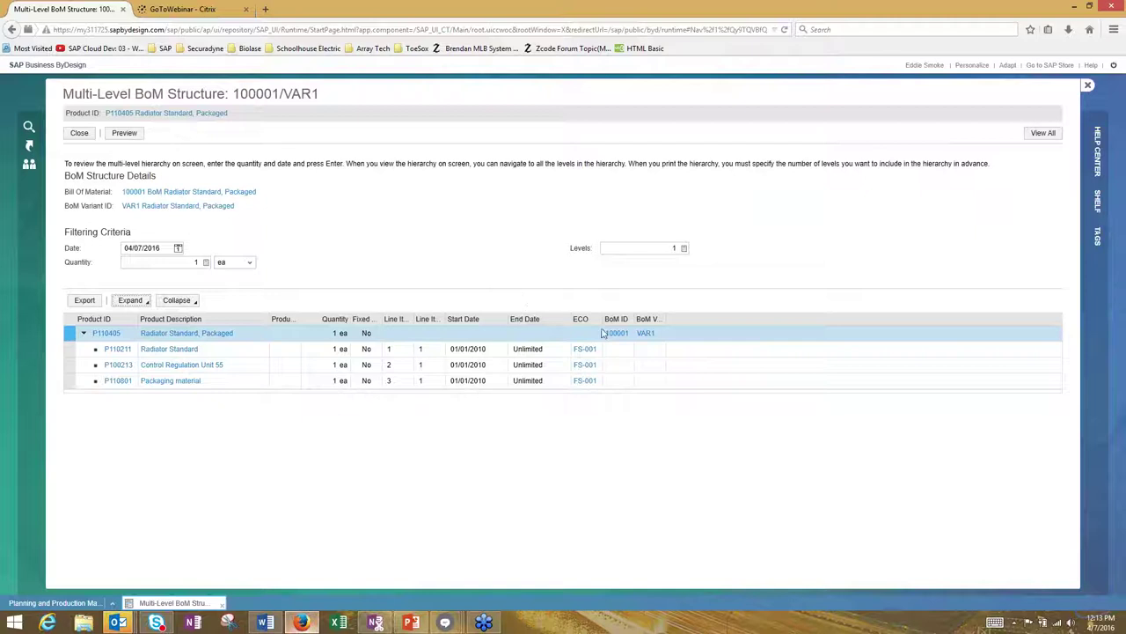
pyautogui.moveTo(604, 319); pyautogui.dragTo(639, 318)
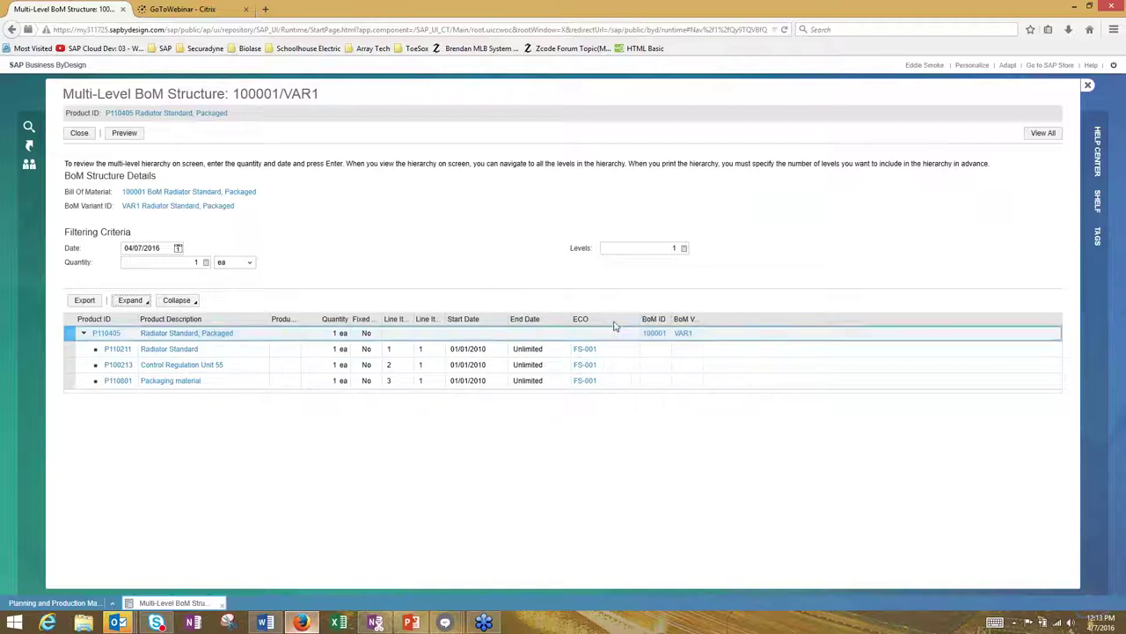
pyautogui.click(235, 352)
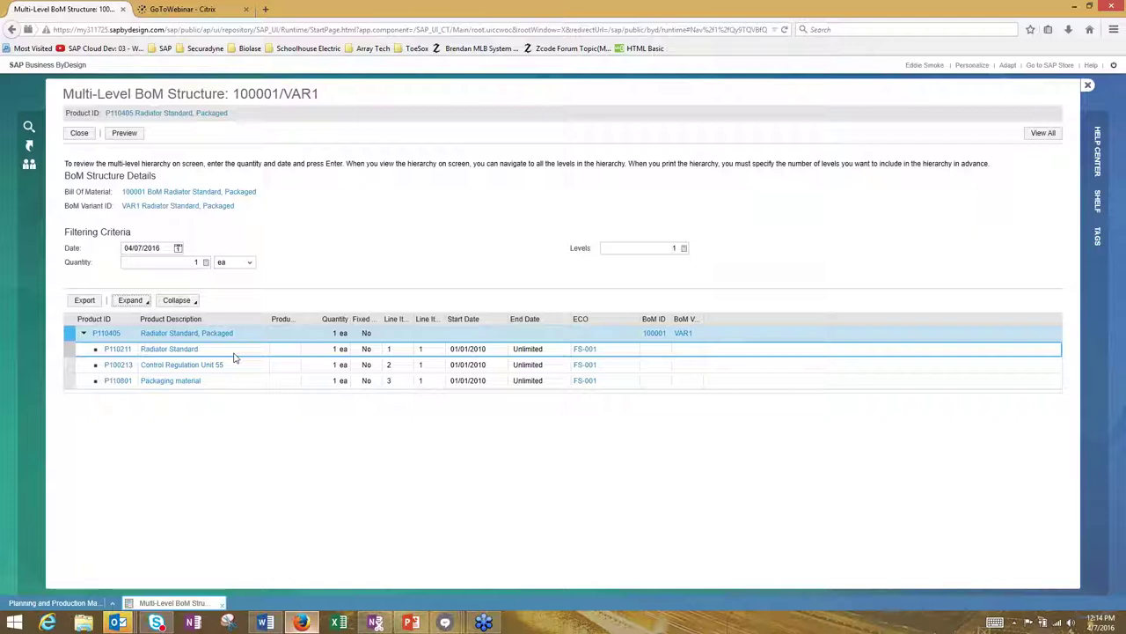
pyautogui.click(232, 336)
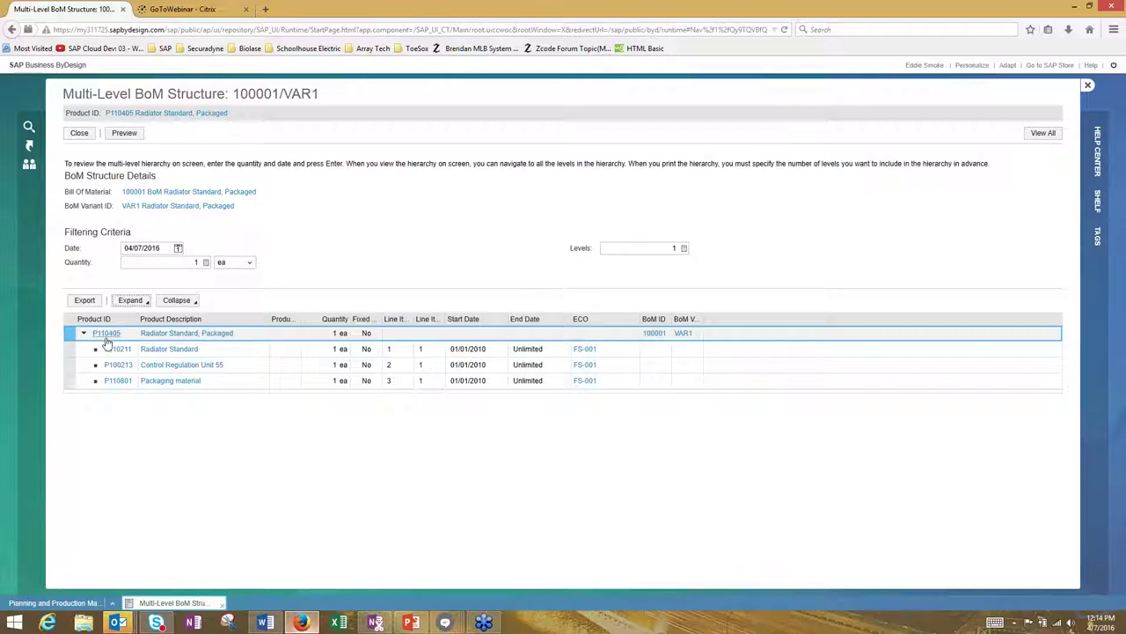
# - Close the BoM structure and open production model 100004 (Radiator Standard, Packaged) for editing
pyautogui.click(81, 133)
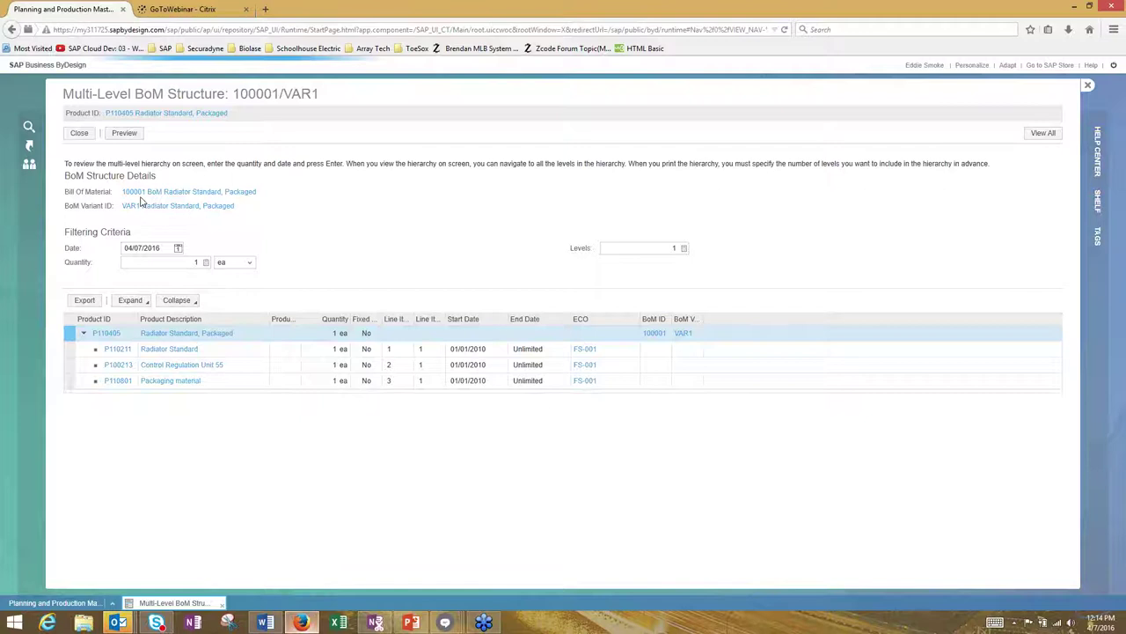
pyautogui.click(393, 99)
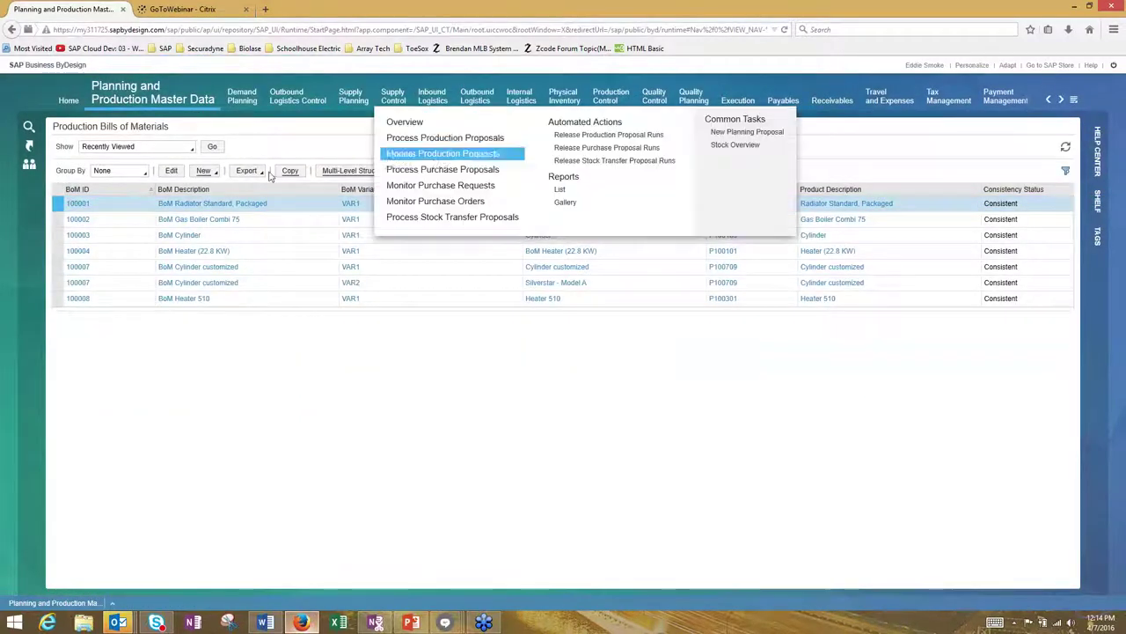
pyautogui.click(161, 99)
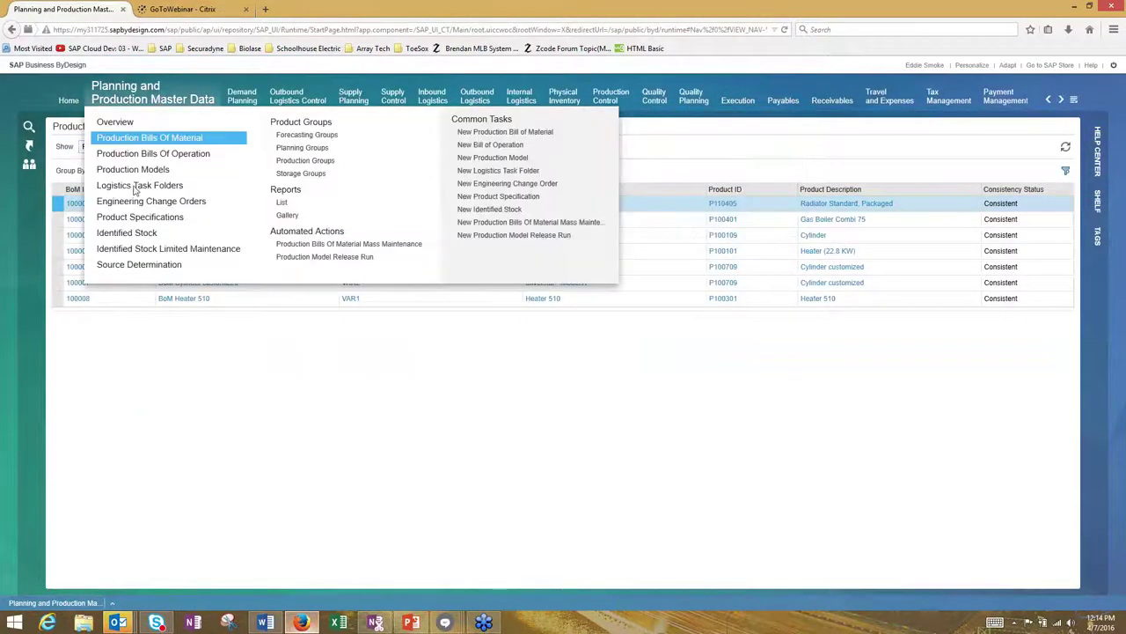
pyautogui.click(116, 174)
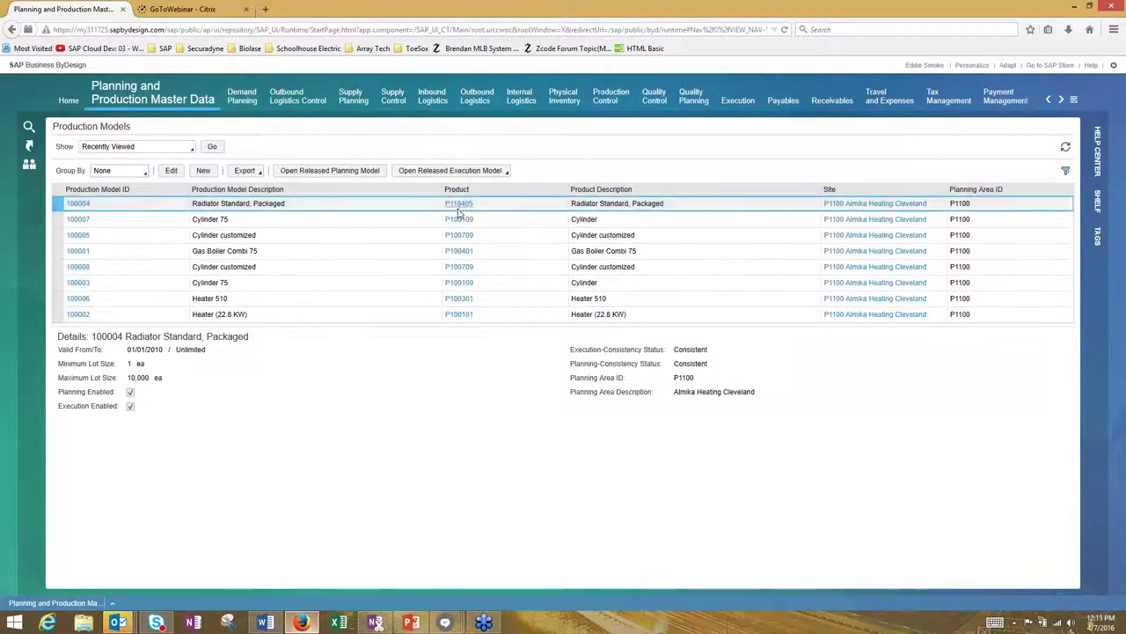
pyautogui.click(174, 176)
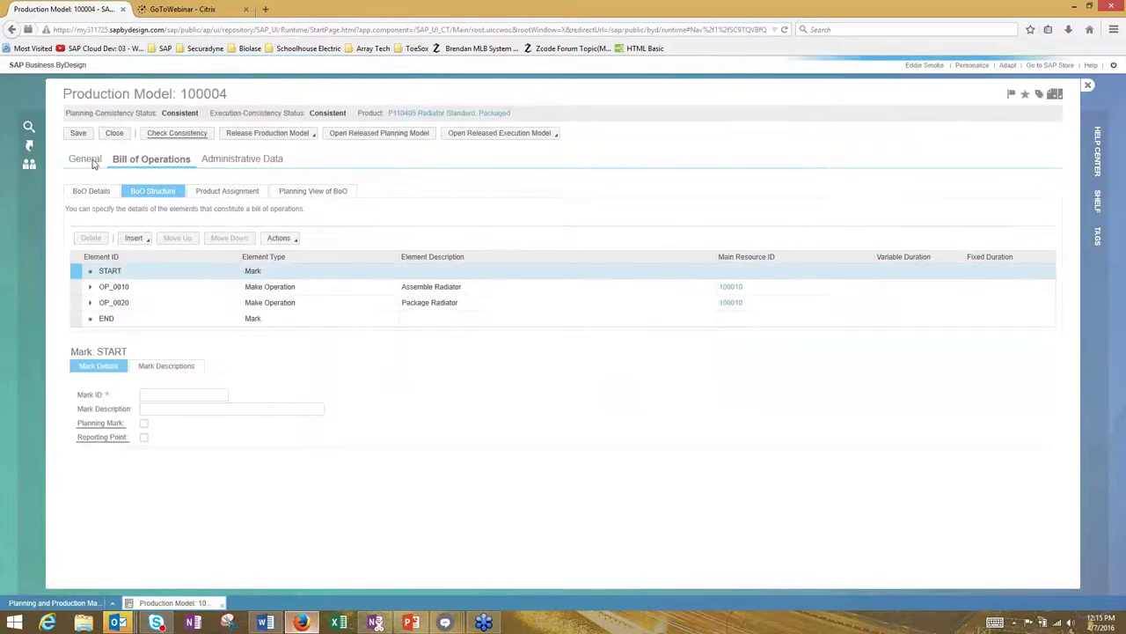
# - Check the BoO actions without choosing one, then view operations START, OP_0010, OP_0020 and END
pyautogui.click(93, 160)
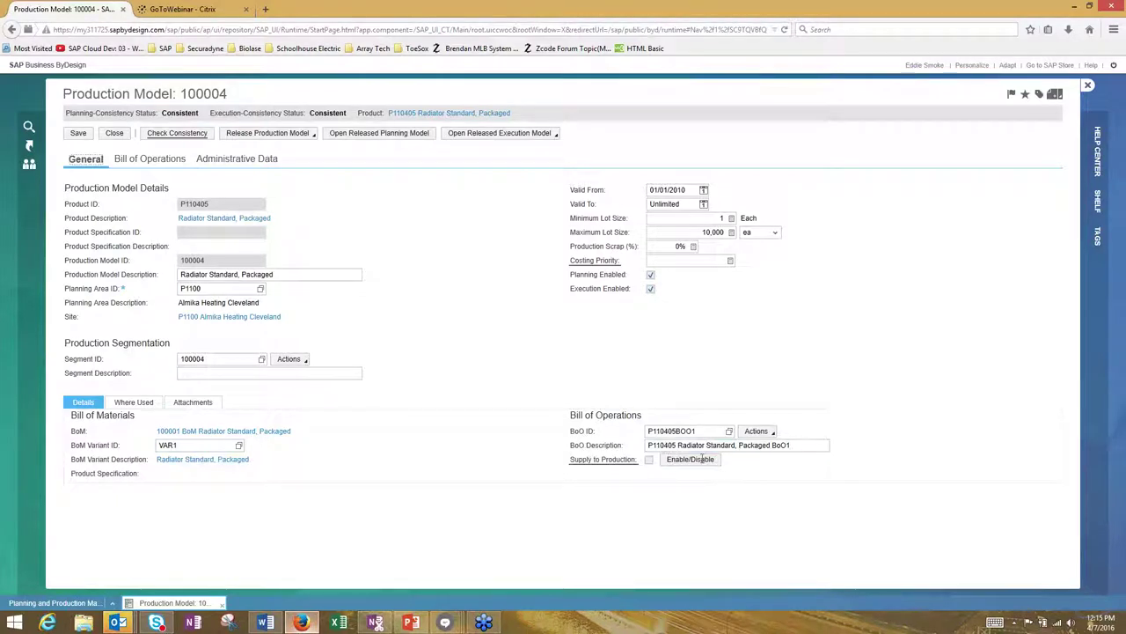
pyautogui.click(771, 431)
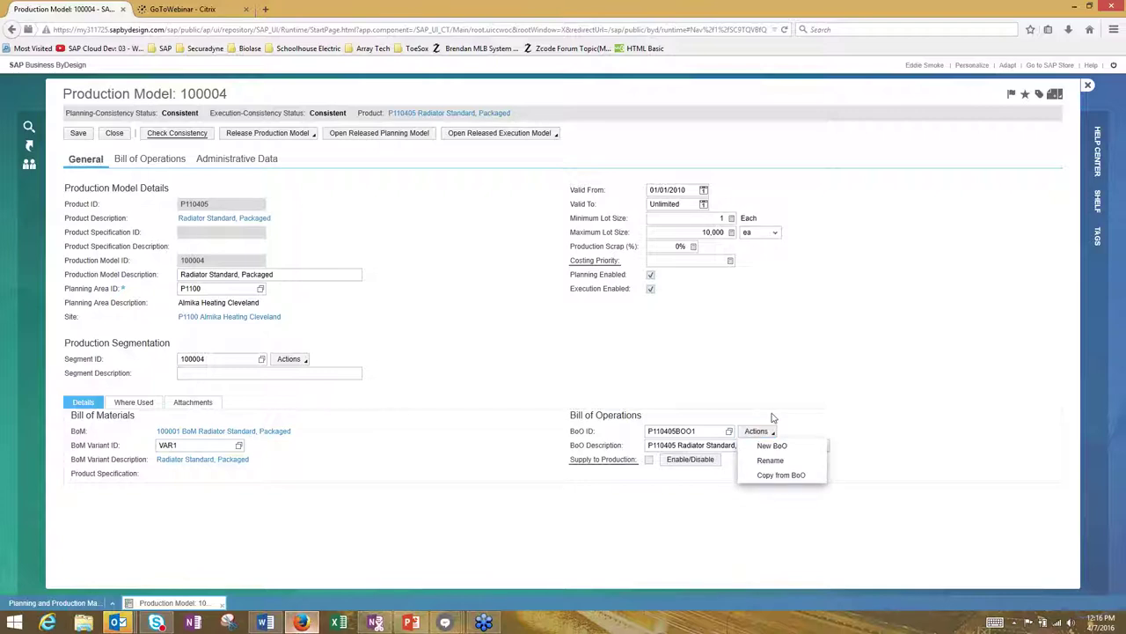
pyautogui.click(773, 417)
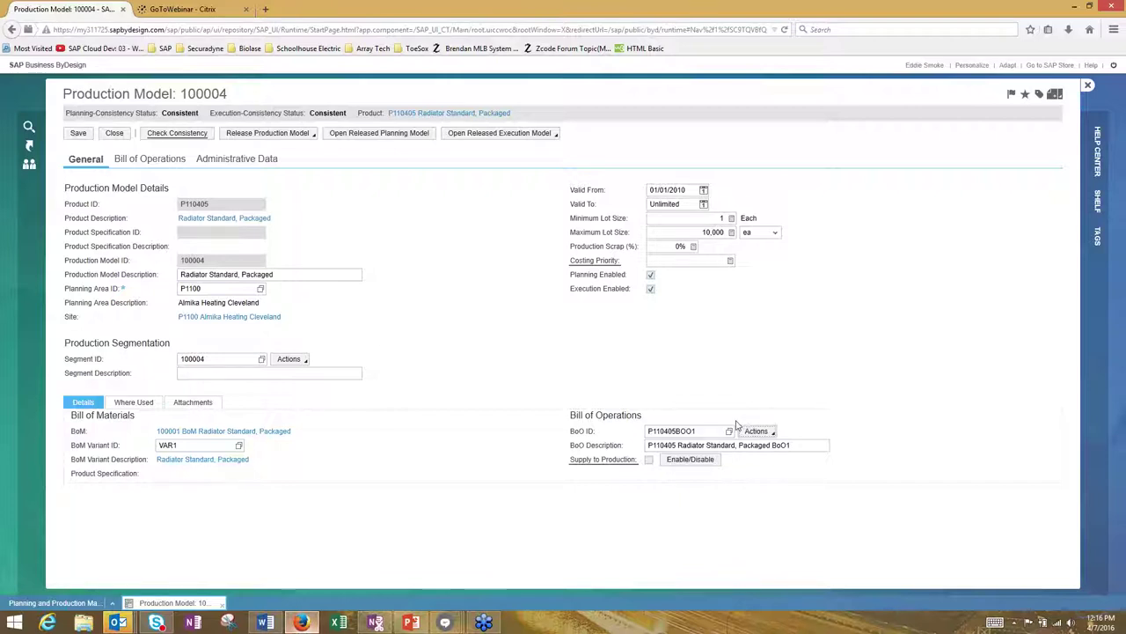
pyautogui.click(151, 160)
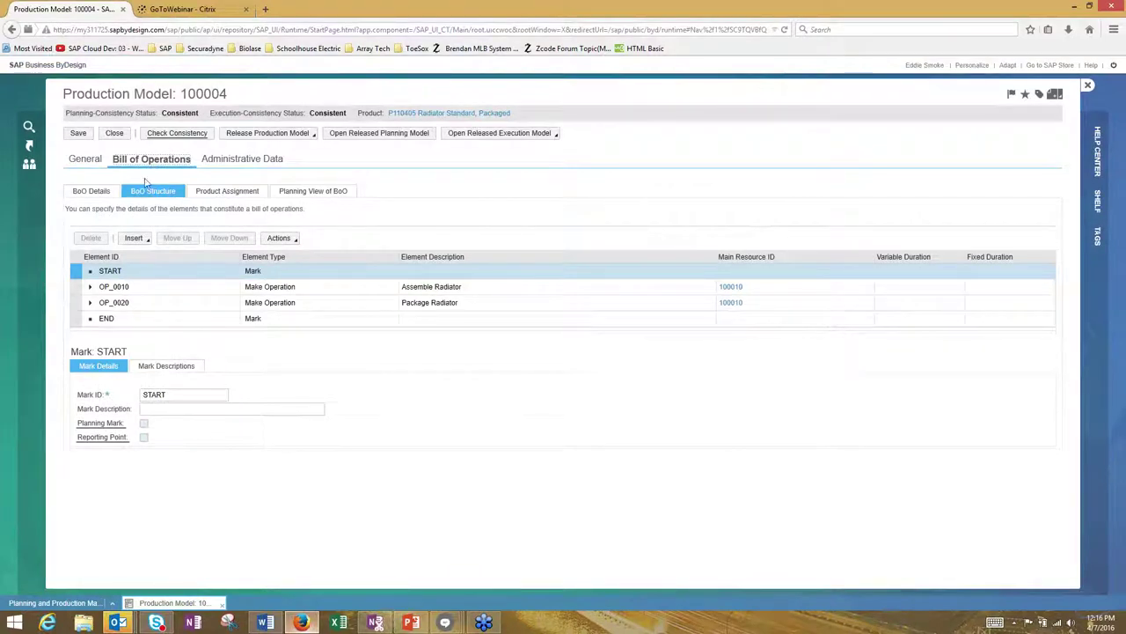
# - Review the BoO details, expand OP_0010, and show setup activity ACT_0010 Setup Radiator Assembly
pyautogui.click(91, 191)
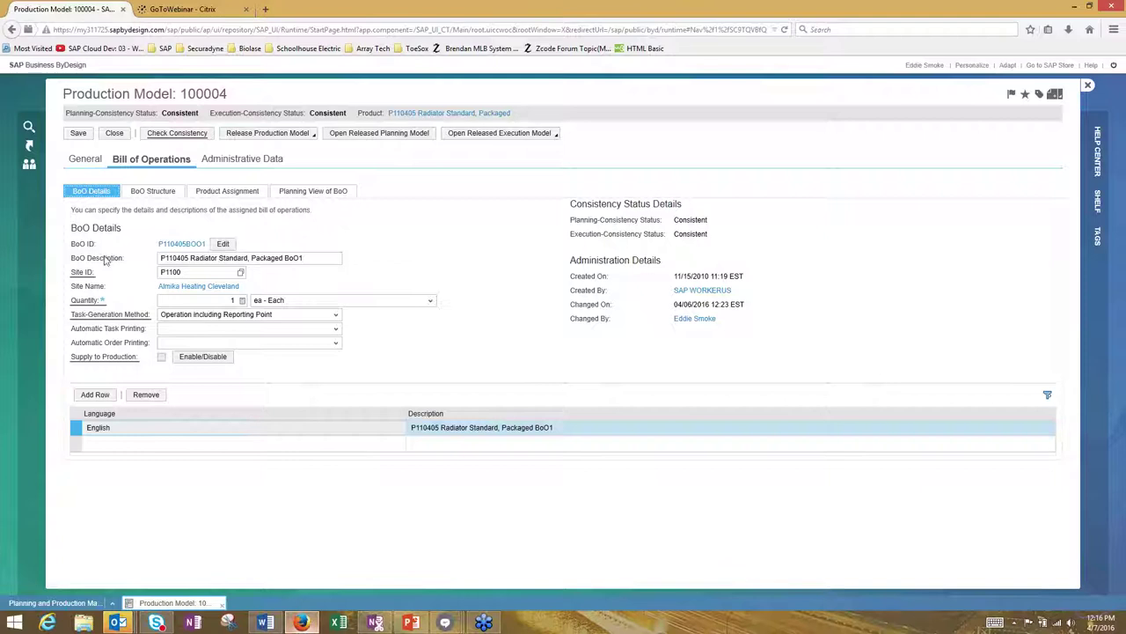
pyautogui.click(152, 191)
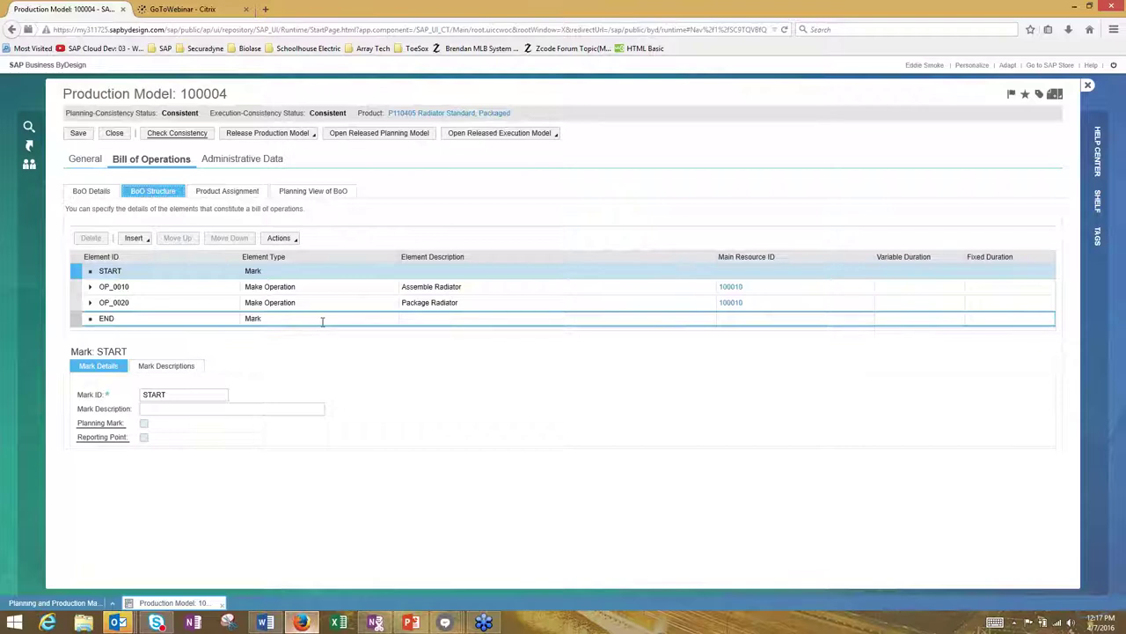
pyautogui.click(266, 286)
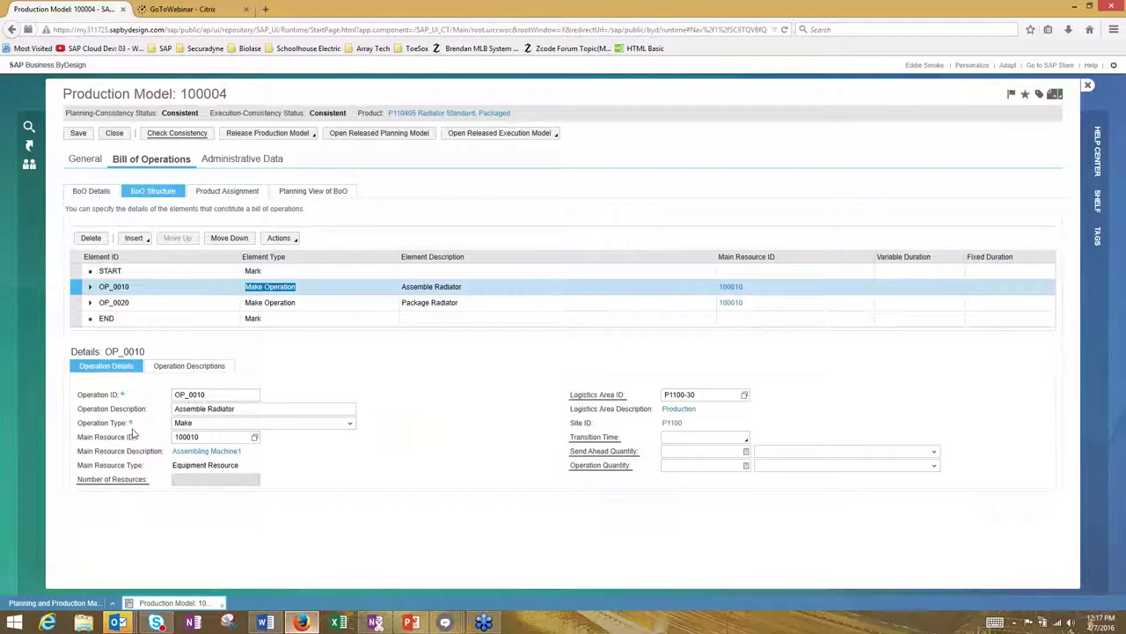
pyautogui.click(91, 290)
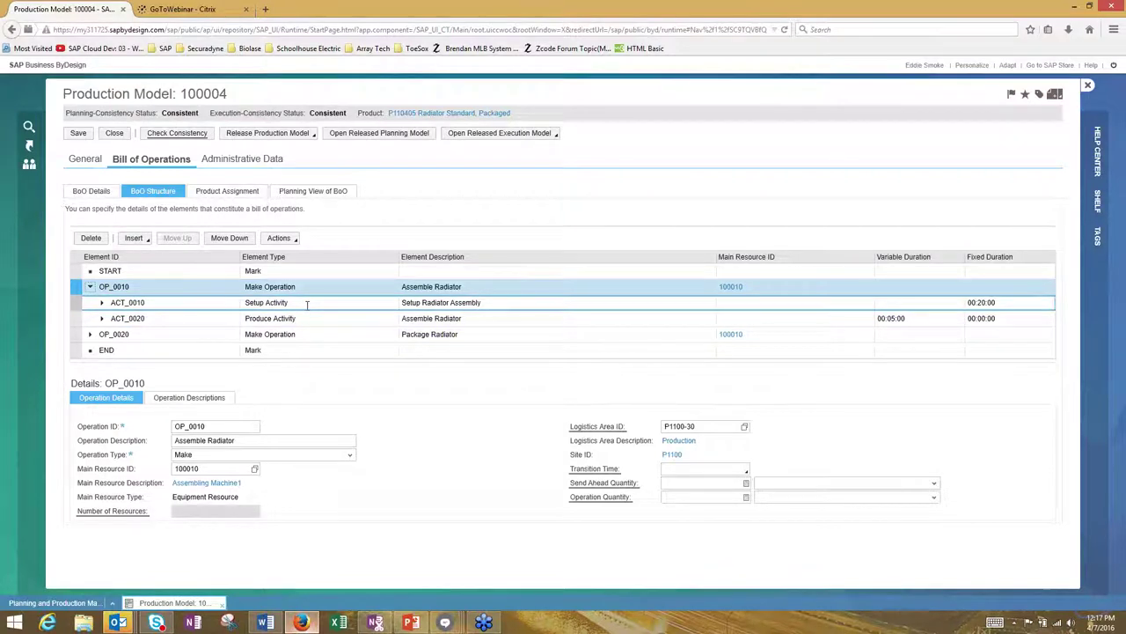
pyautogui.click(306, 304)
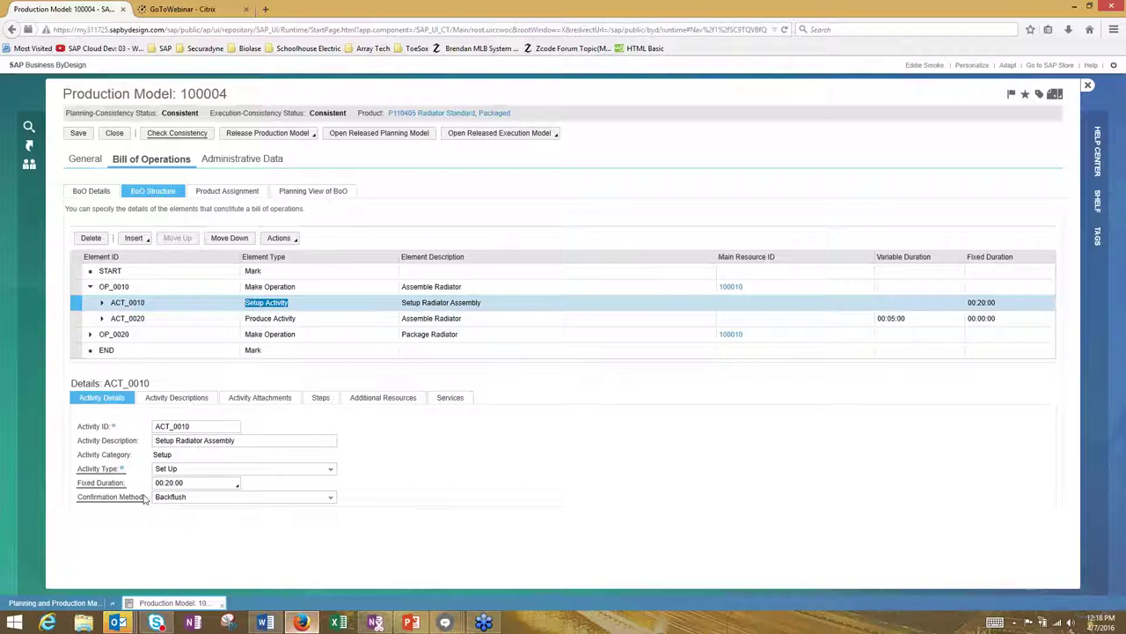
# - Review ACT_0020 Assemble Radiator, then expand OP_0020 and show its Package Radiator activity details
pyautogui.moveTo(147, 495)
pyautogui.click(278, 302)
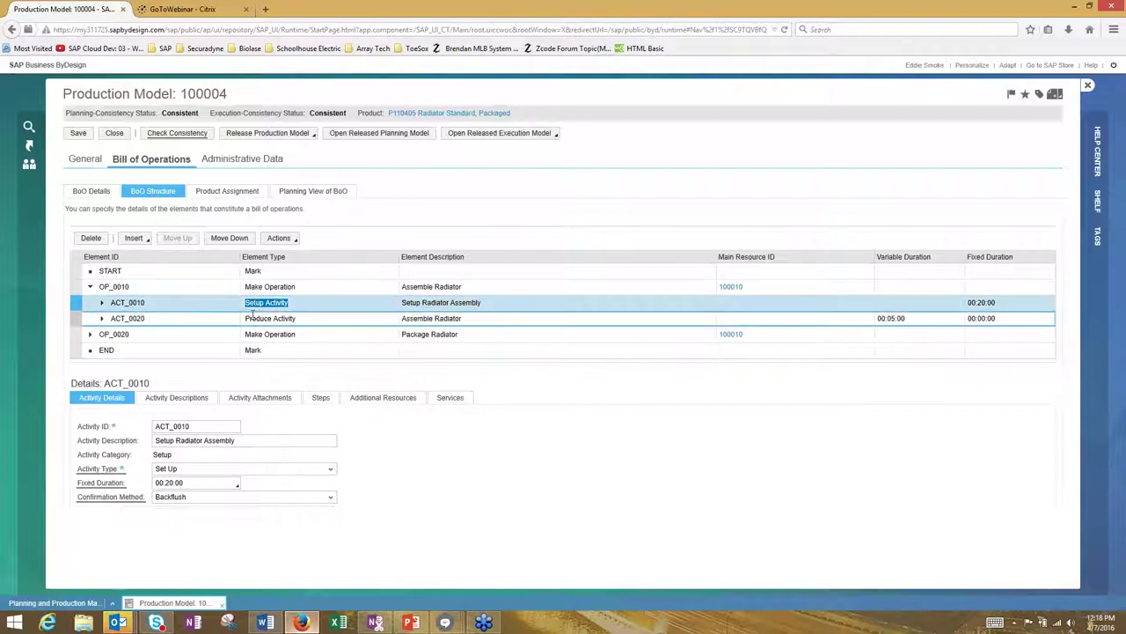
pyautogui.click(253, 317)
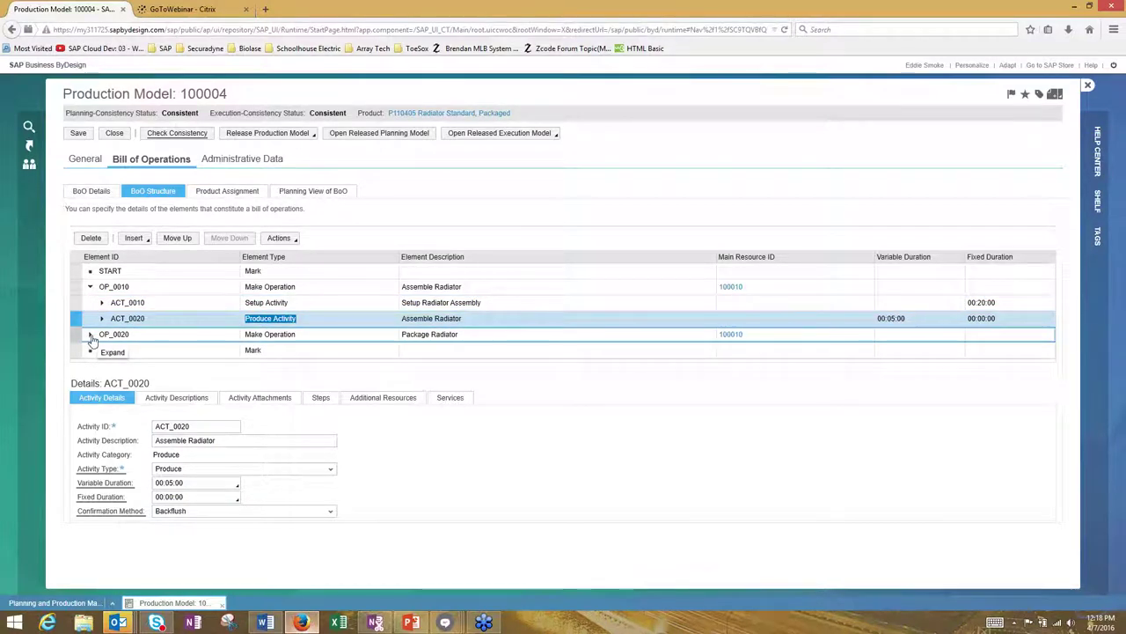
pyautogui.click(266, 333)
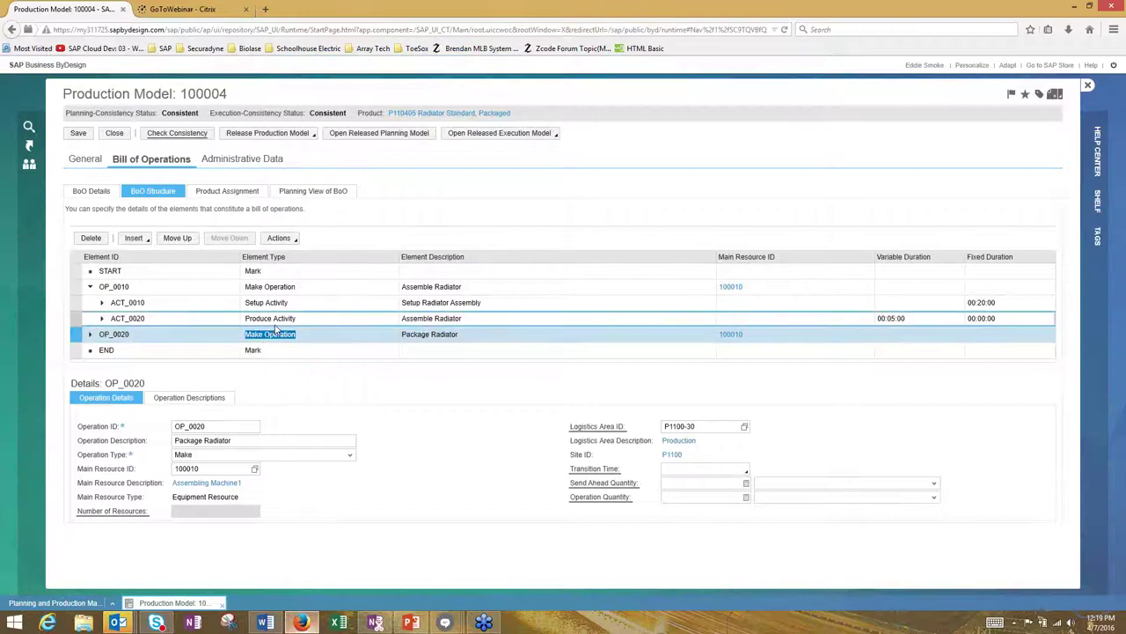
pyautogui.click(91, 335)
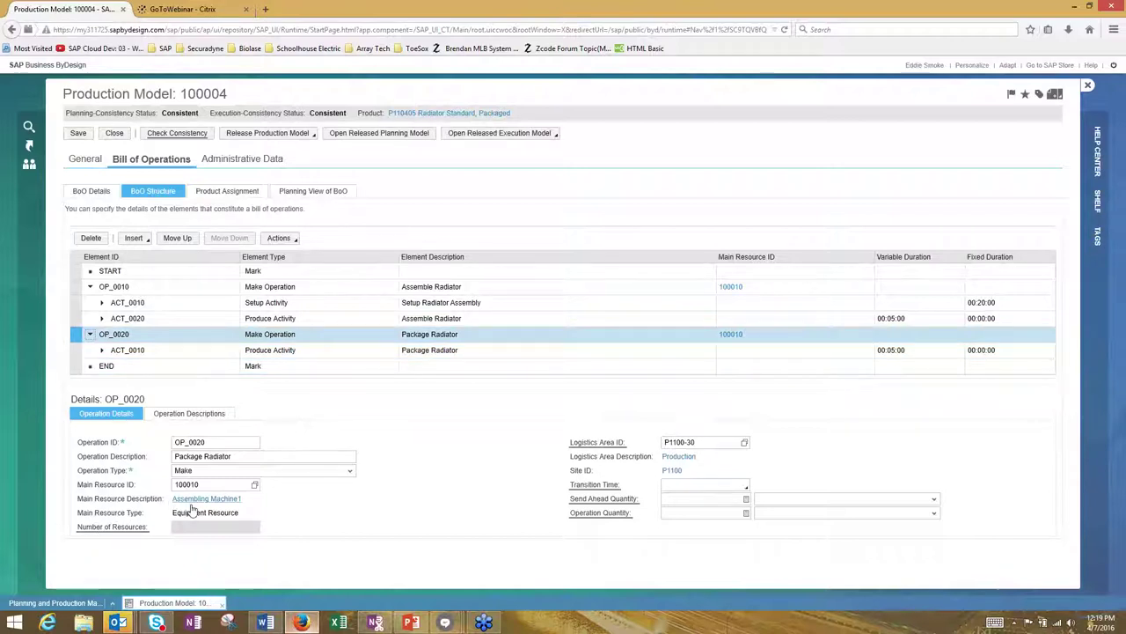
pyautogui.click(276, 350)
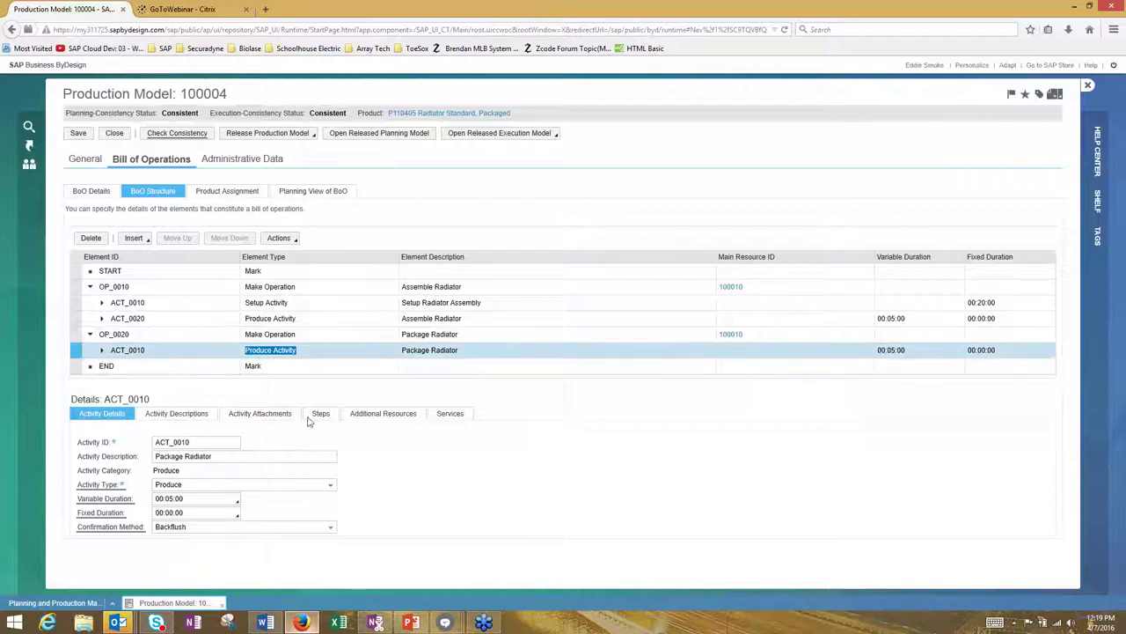
# - Confirm Package Radiator has no additional resources, steps or attachments, then show the END mark details
pyautogui.click(361, 419)
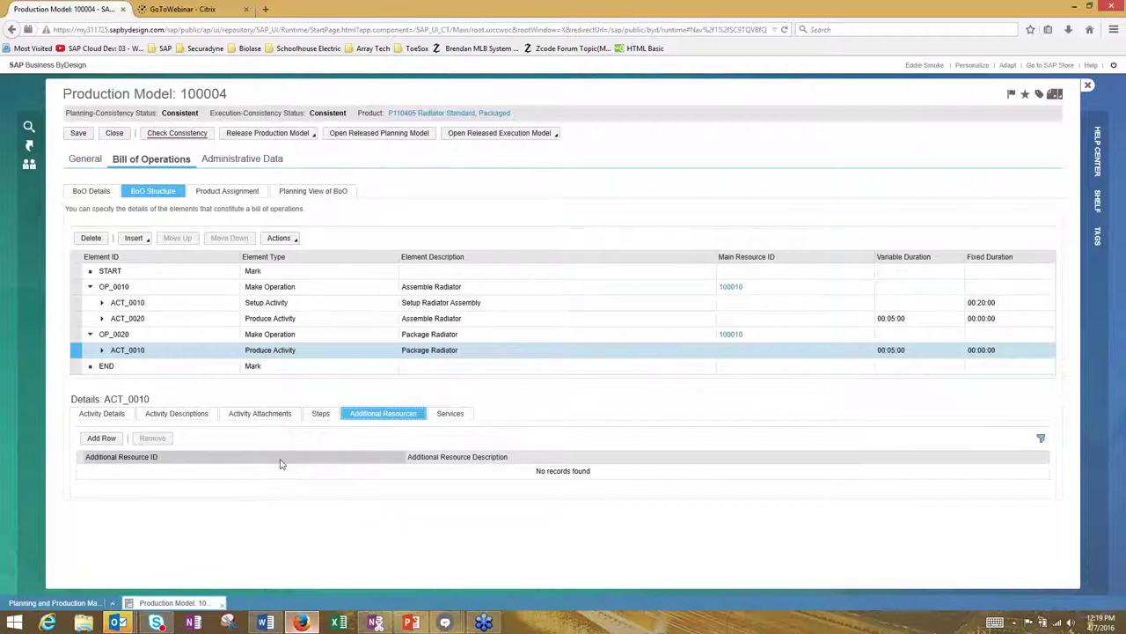
pyautogui.click(318, 420)
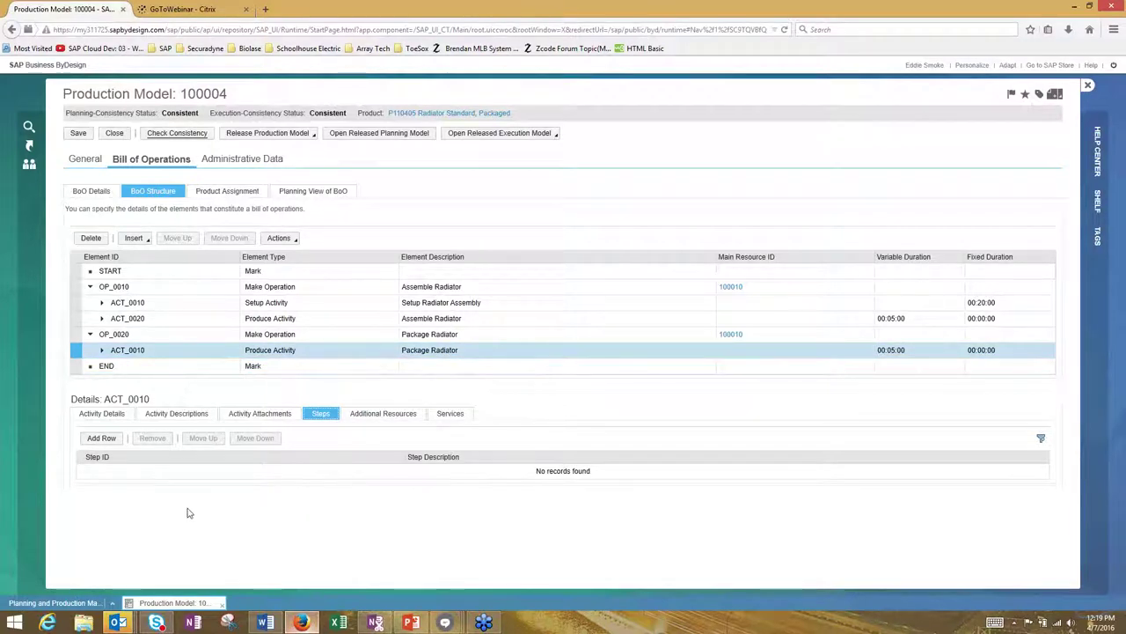
pyautogui.click(273, 418)
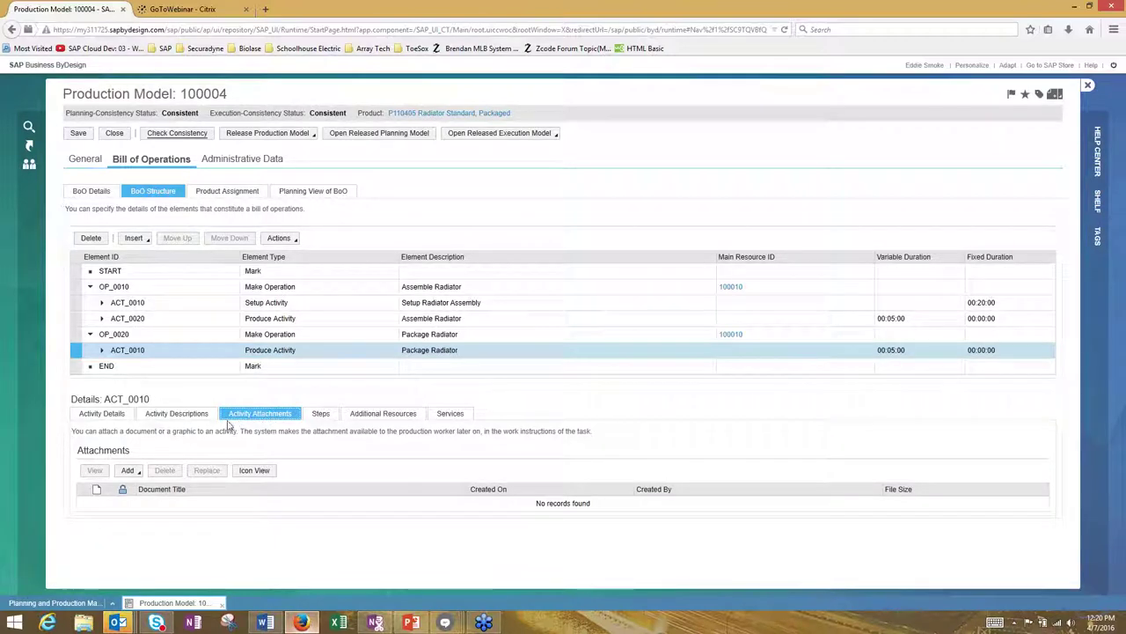
pyautogui.click(106, 417)
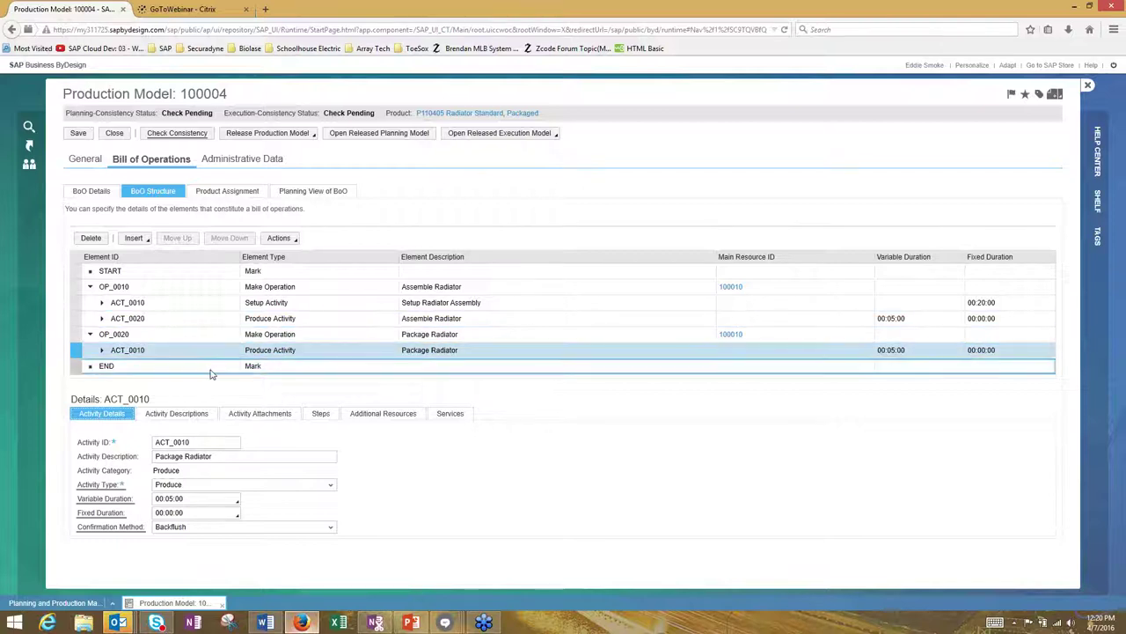
pyautogui.doubleClick(273, 368)
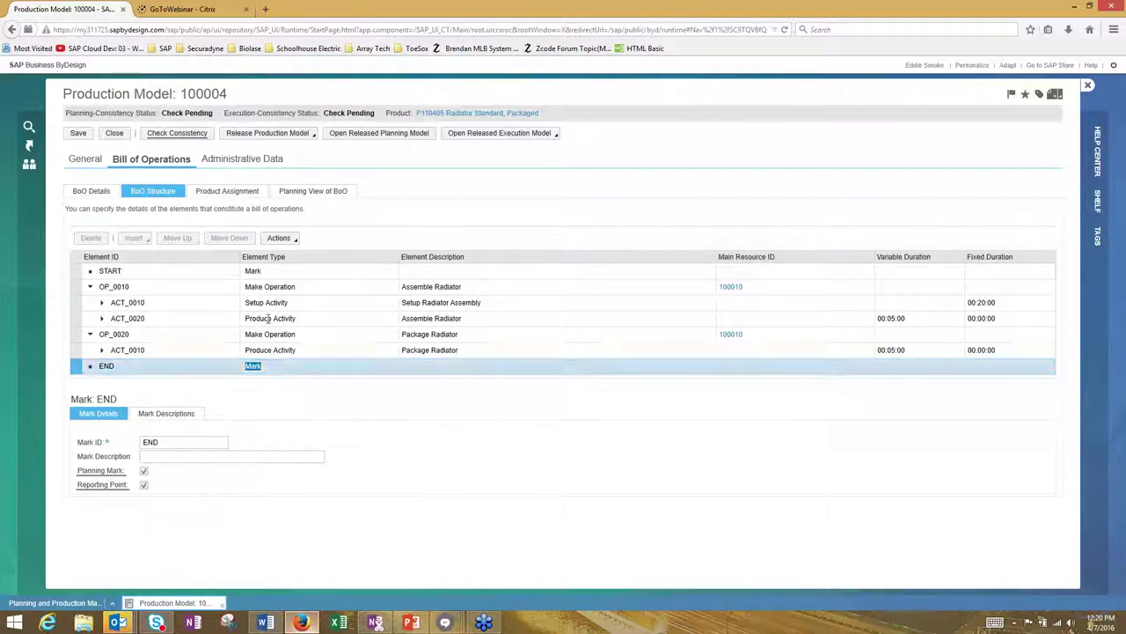
pyautogui.click(213, 195)
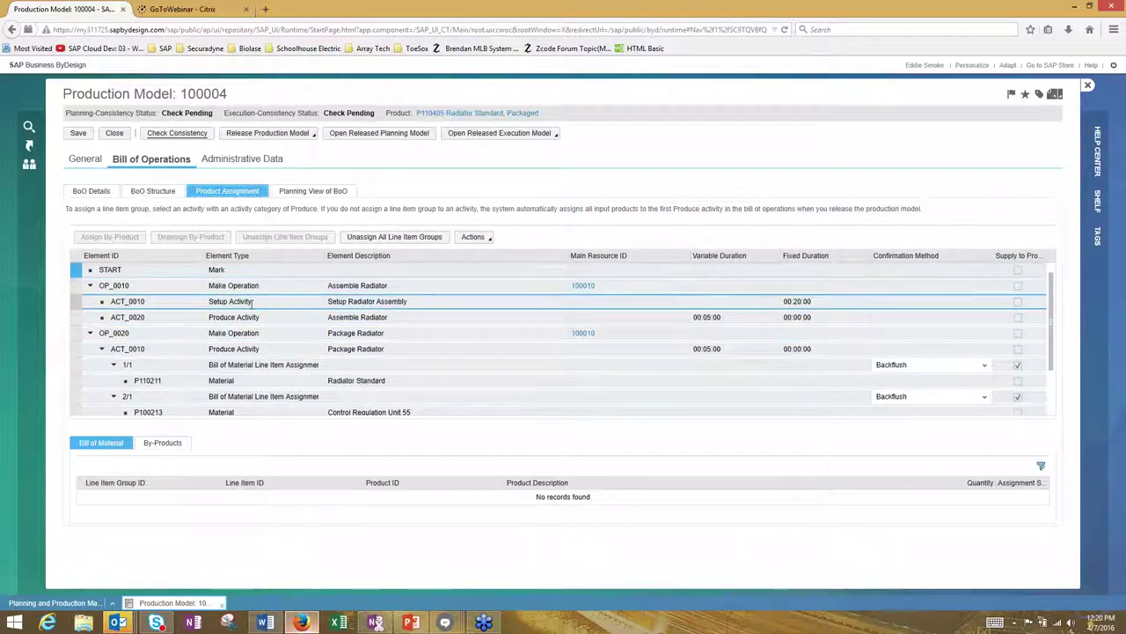
pyautogui.click(251, 301)
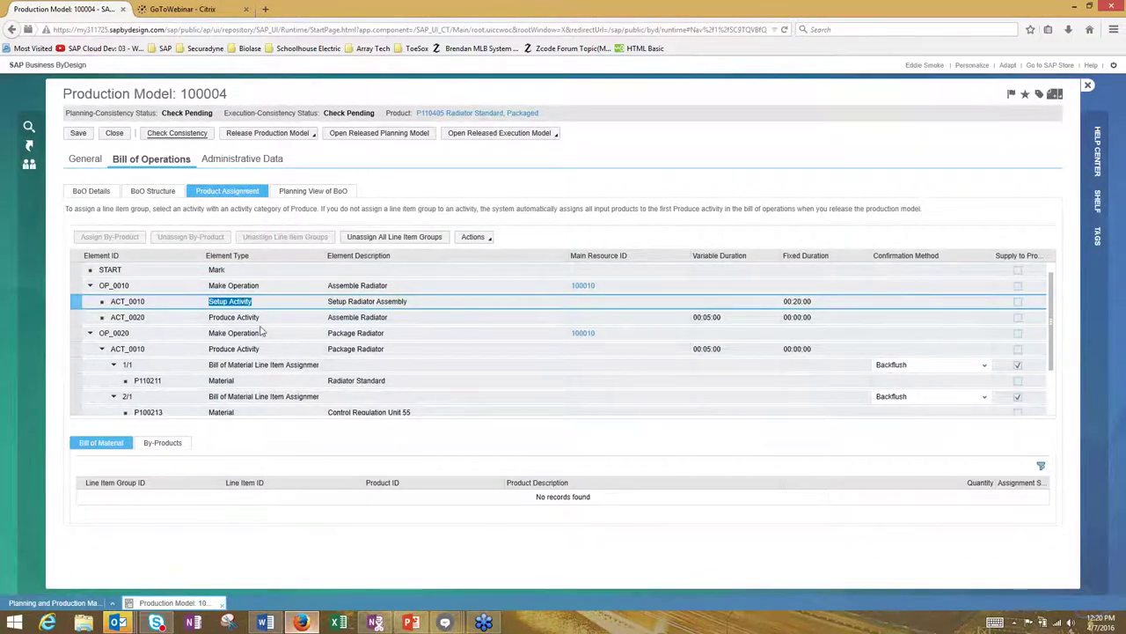
pyautogui.press('Up')
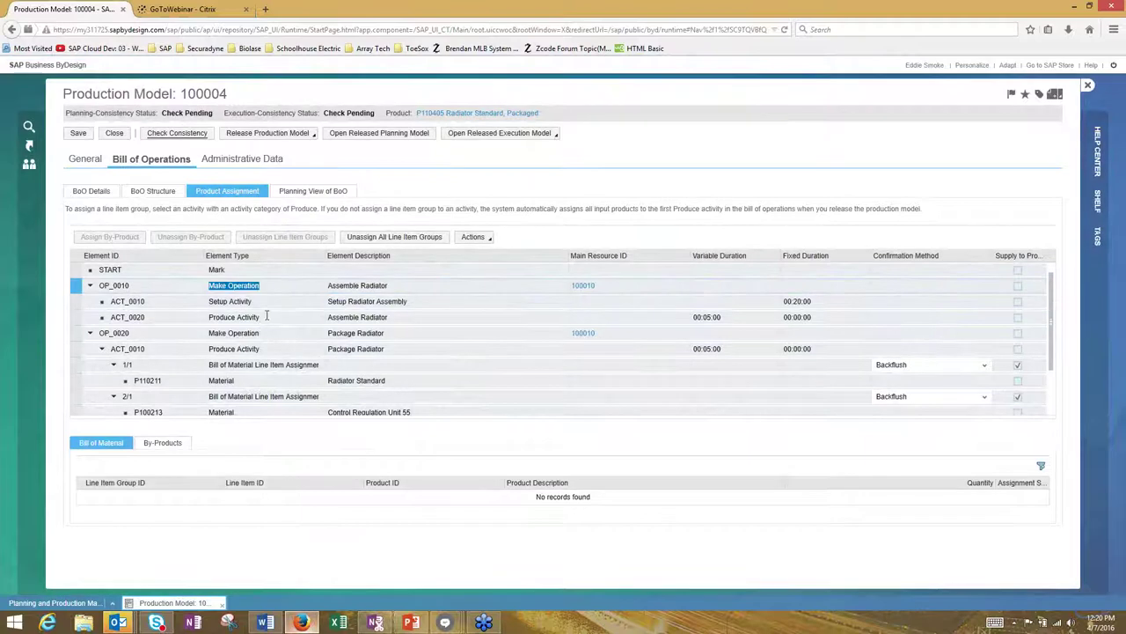
pyautogui.click(300, 316)
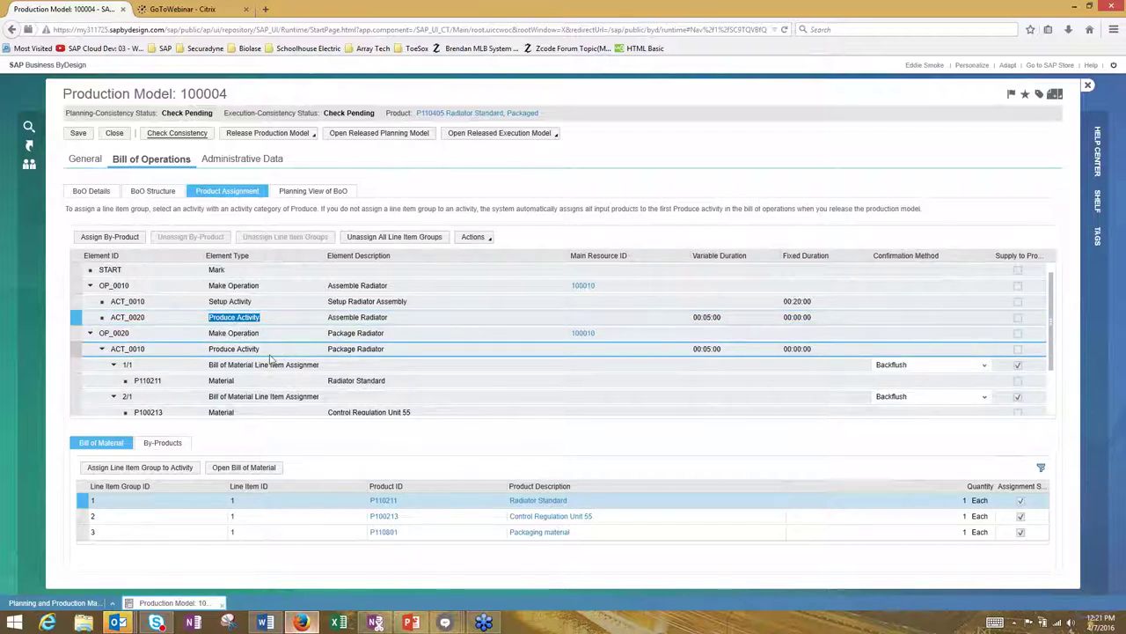
pyautogui.scroll(-1, 256, 341)
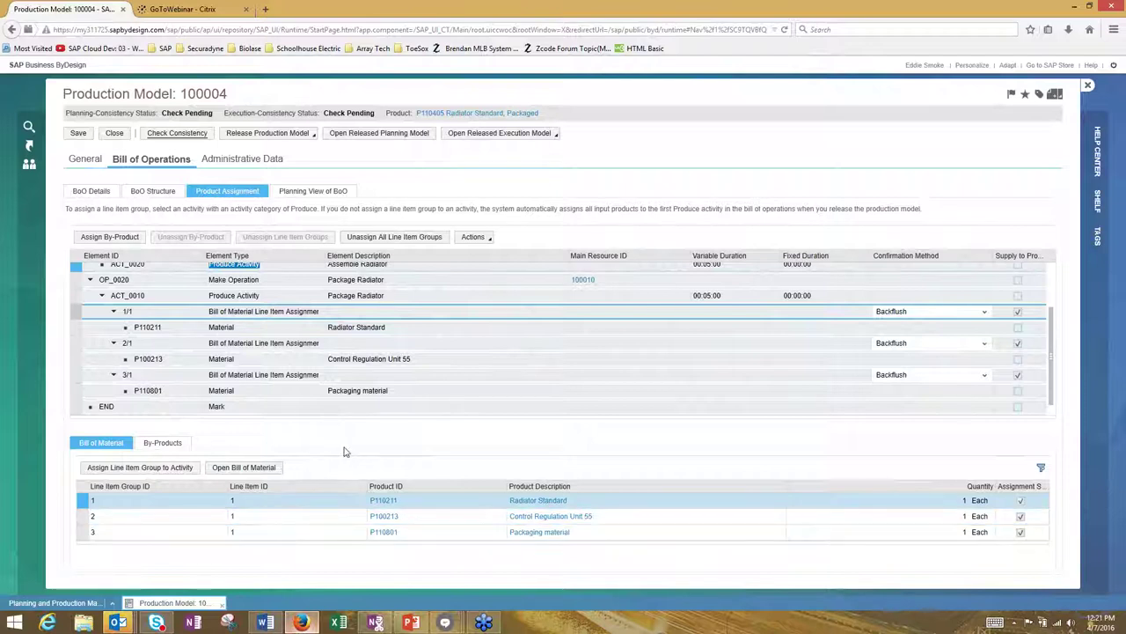
pyautogui.click(224, 326)
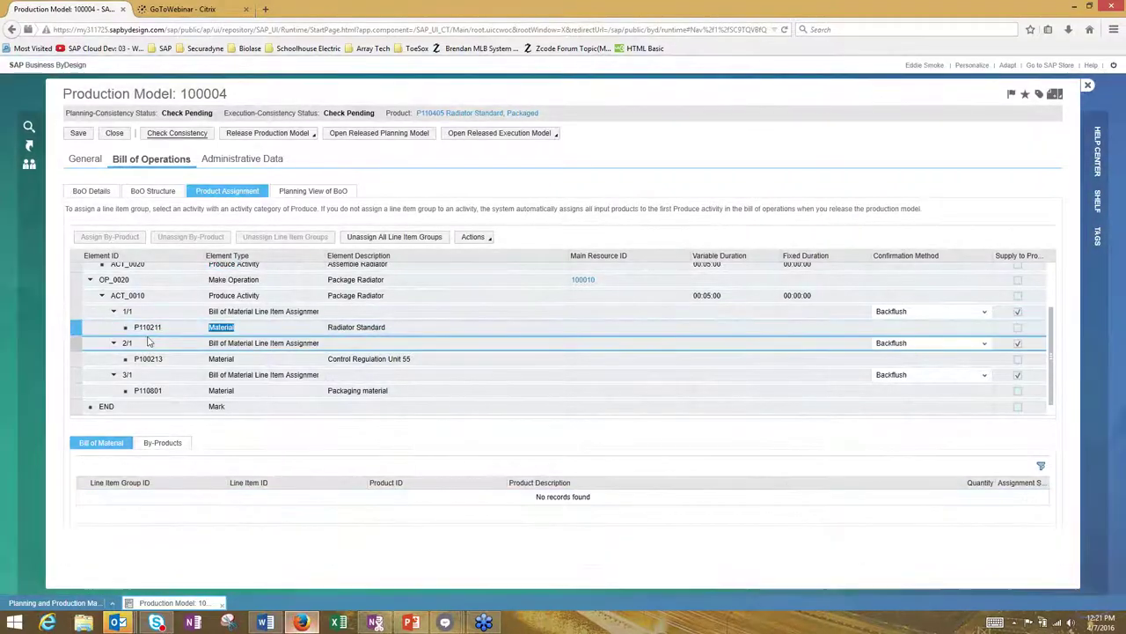
pyautogui.click(146, 361)
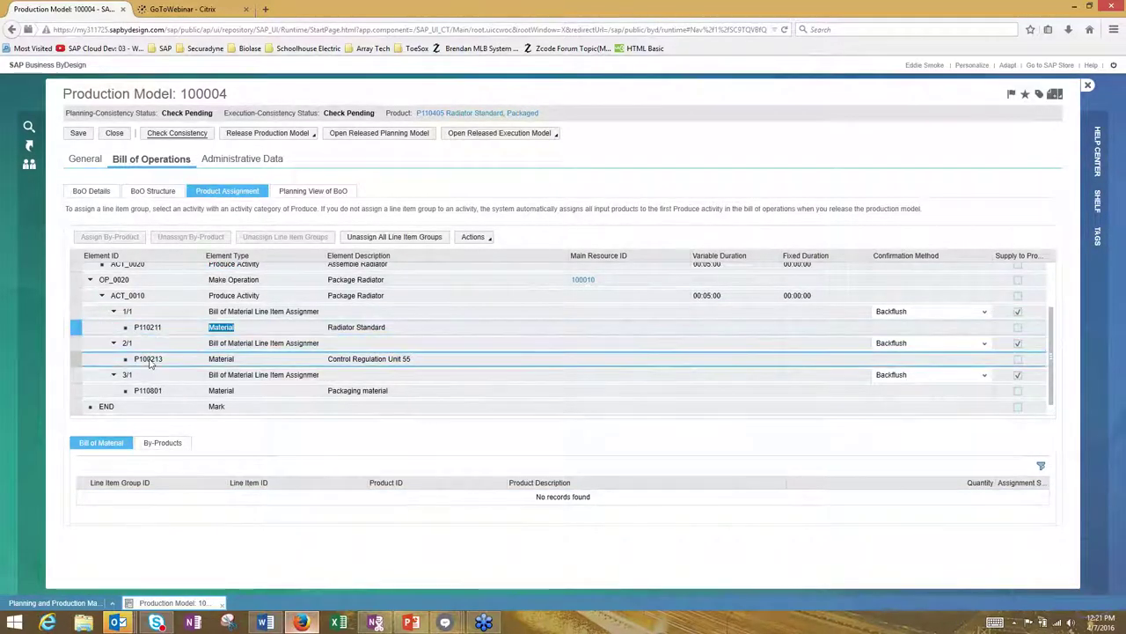
pyautogui.click(193, 395)
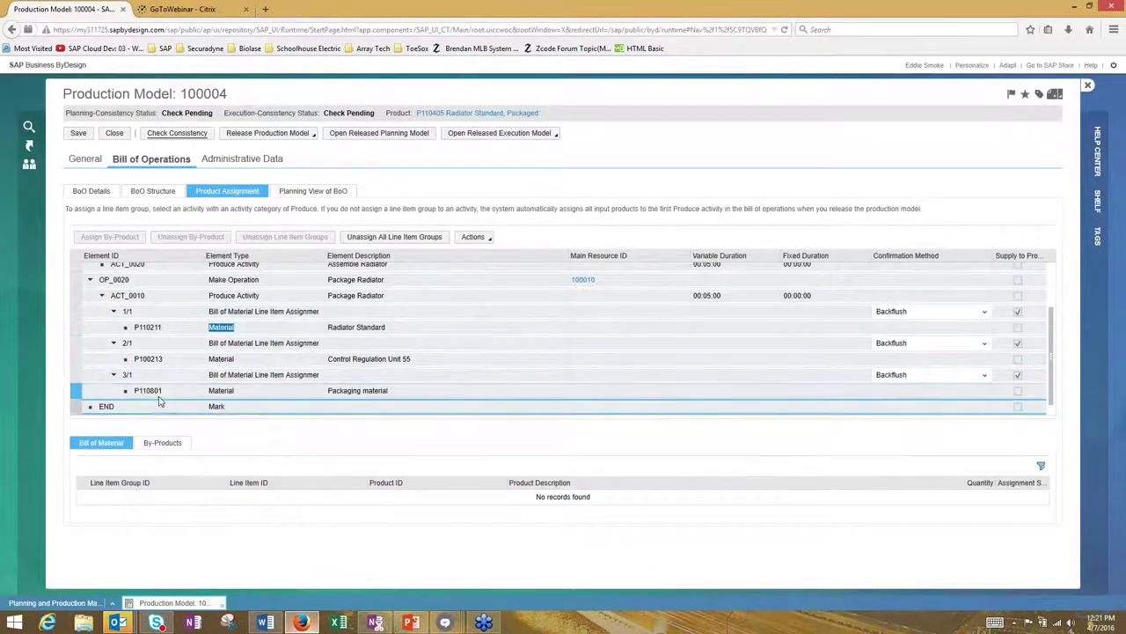
pyautogui.click(261, 295)
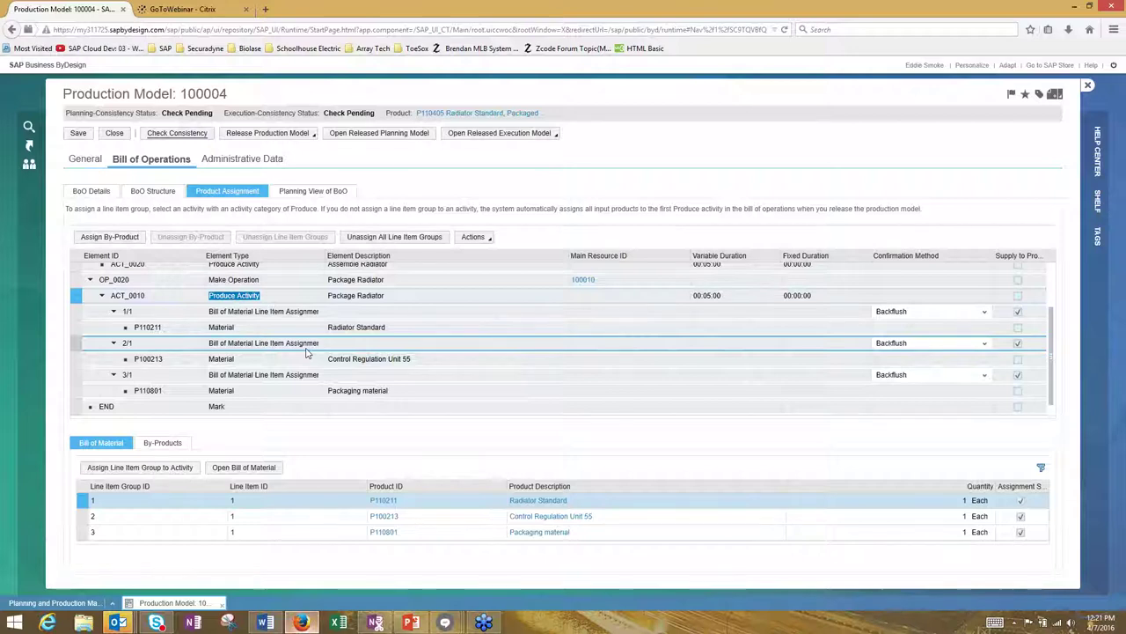
pyautogui.scroll(1, 308, 352)
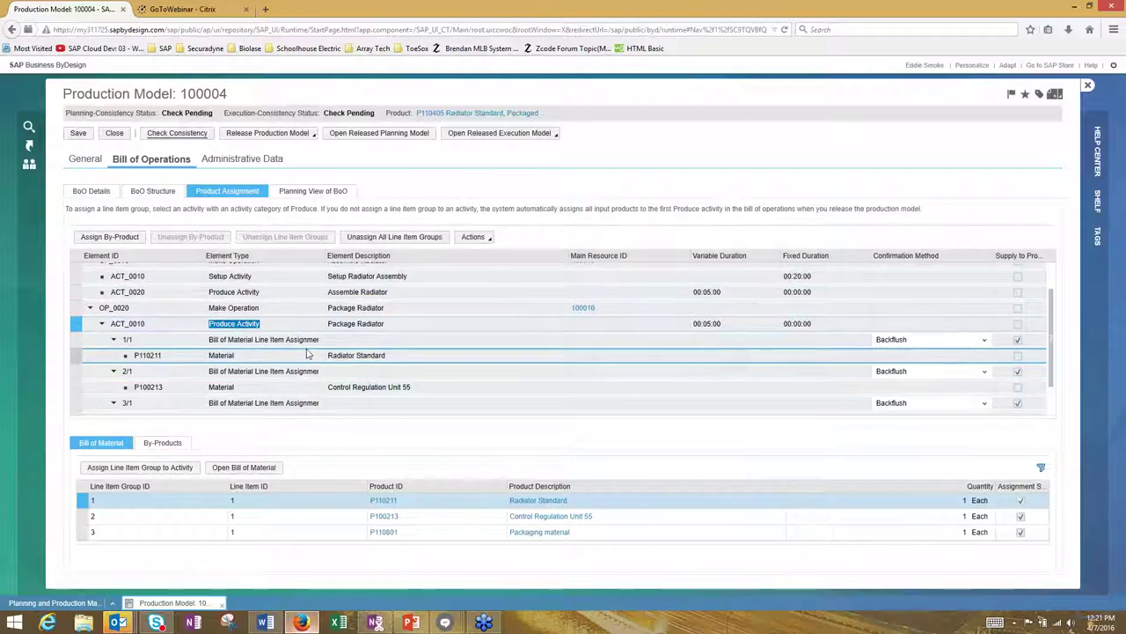
pyautogui.scroll(1, 308, 353)
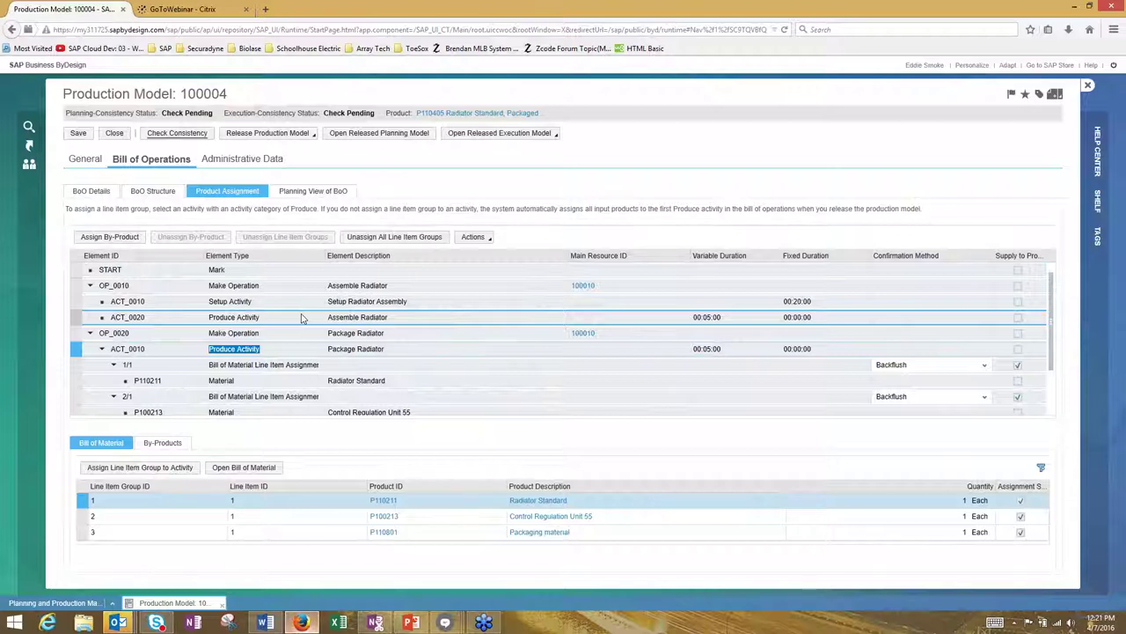
# - Look at the release options twice without releasing, then close production model 100004
pyautogui.click(300, 139)
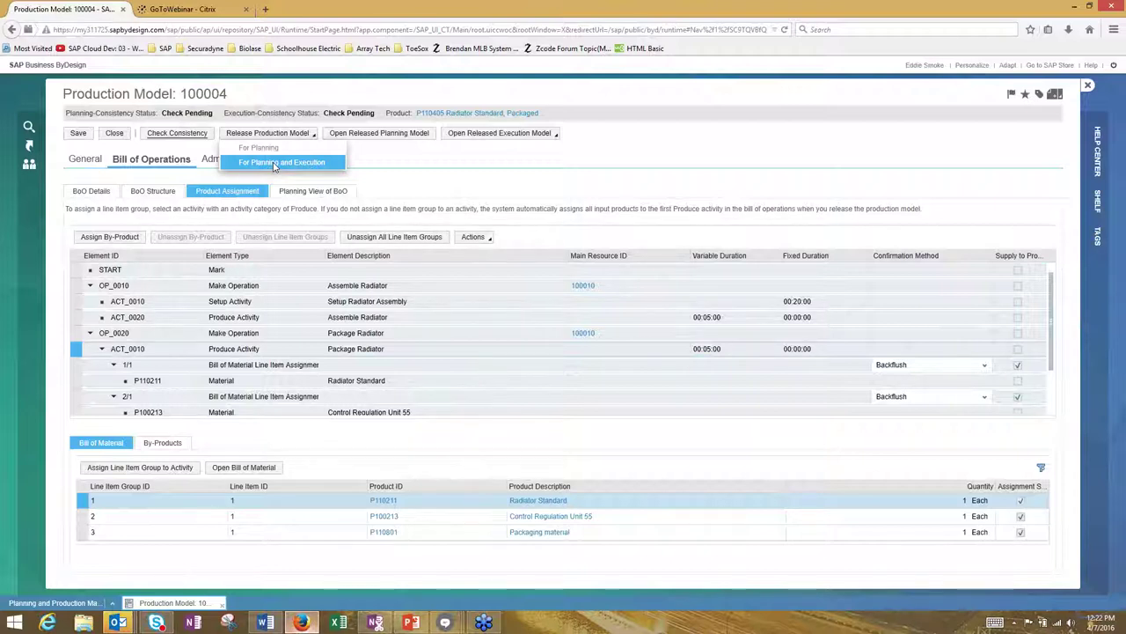
pyautogui.click(435, 190)
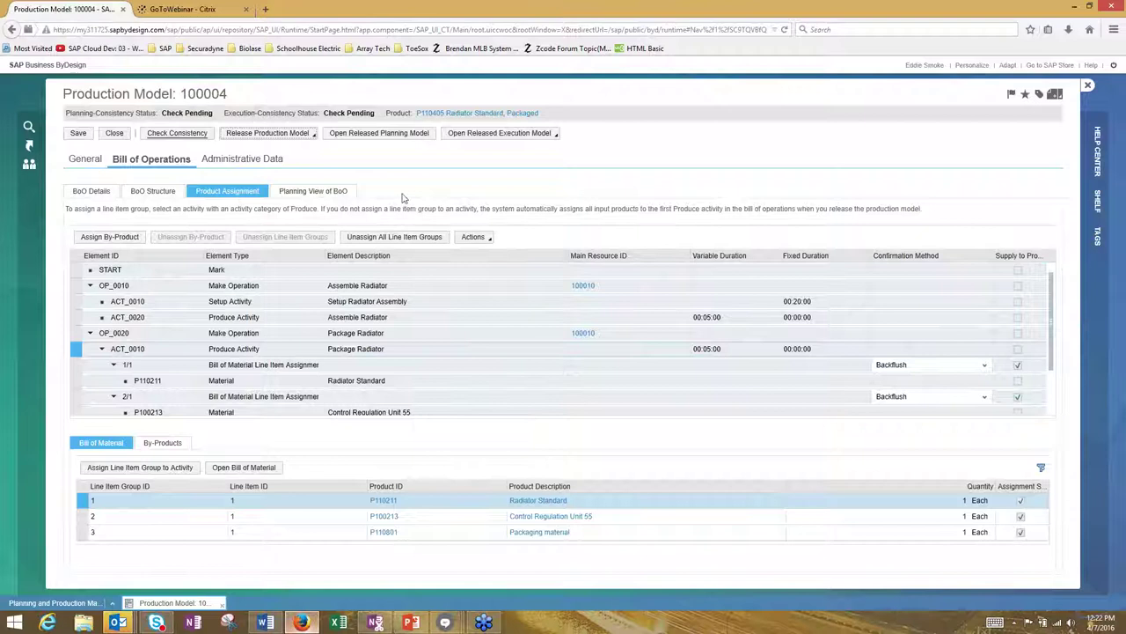
pyautogui.click(303, 136)
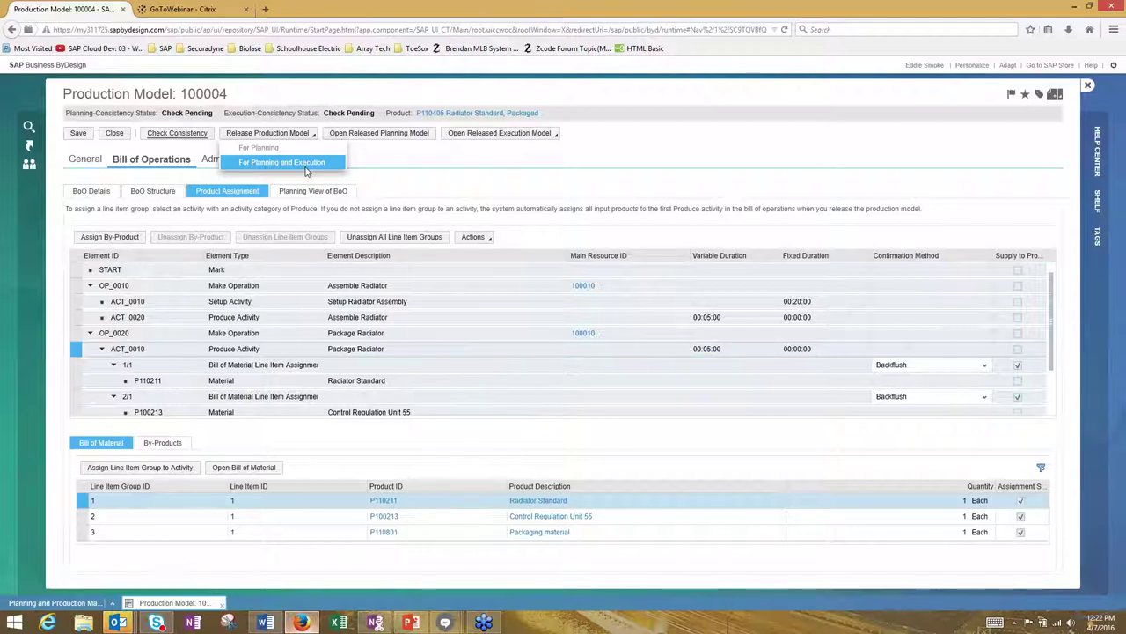
pyautogui.click(406, 188)
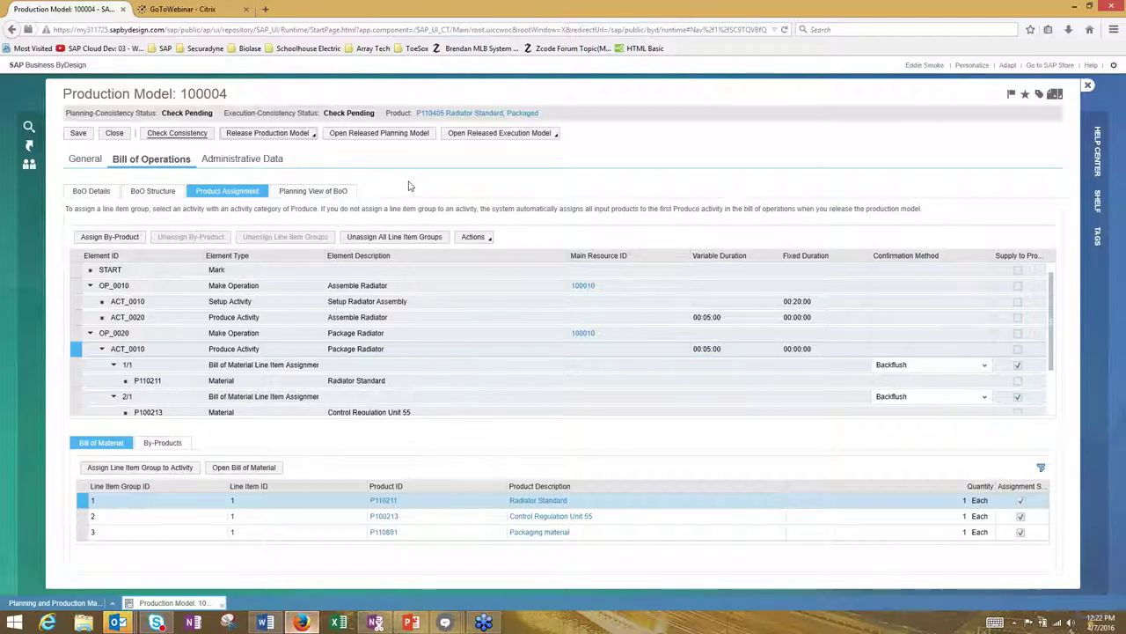
pyautogui.click(115, 136)
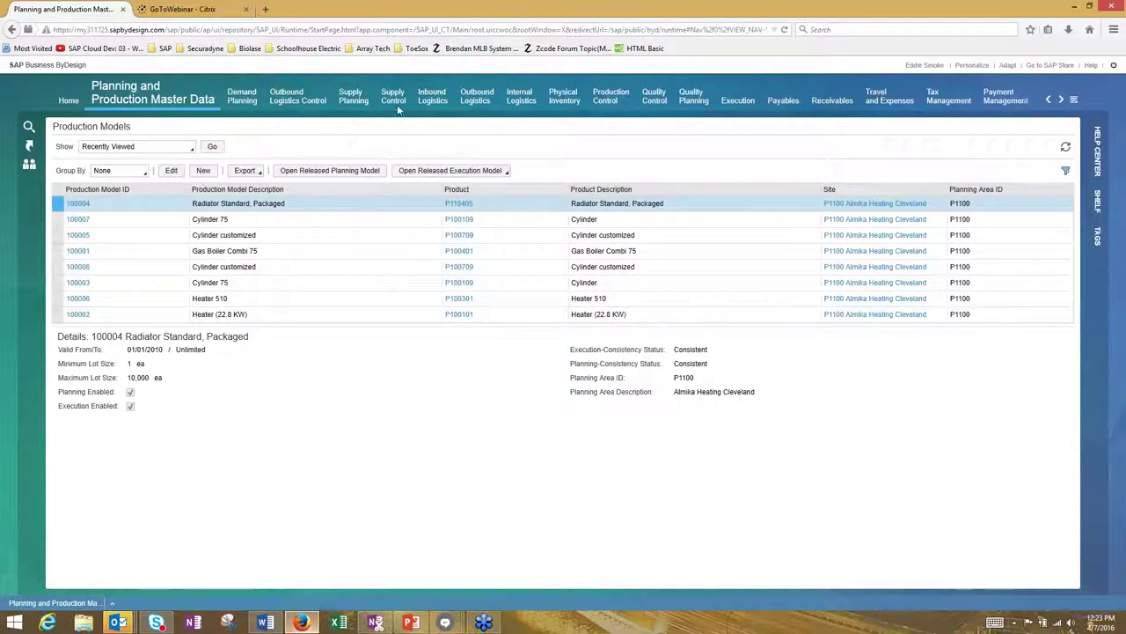
# - Start a New Planning Proposal from the Supply Control common tasks
pyautogui.moveTo(398, 105)
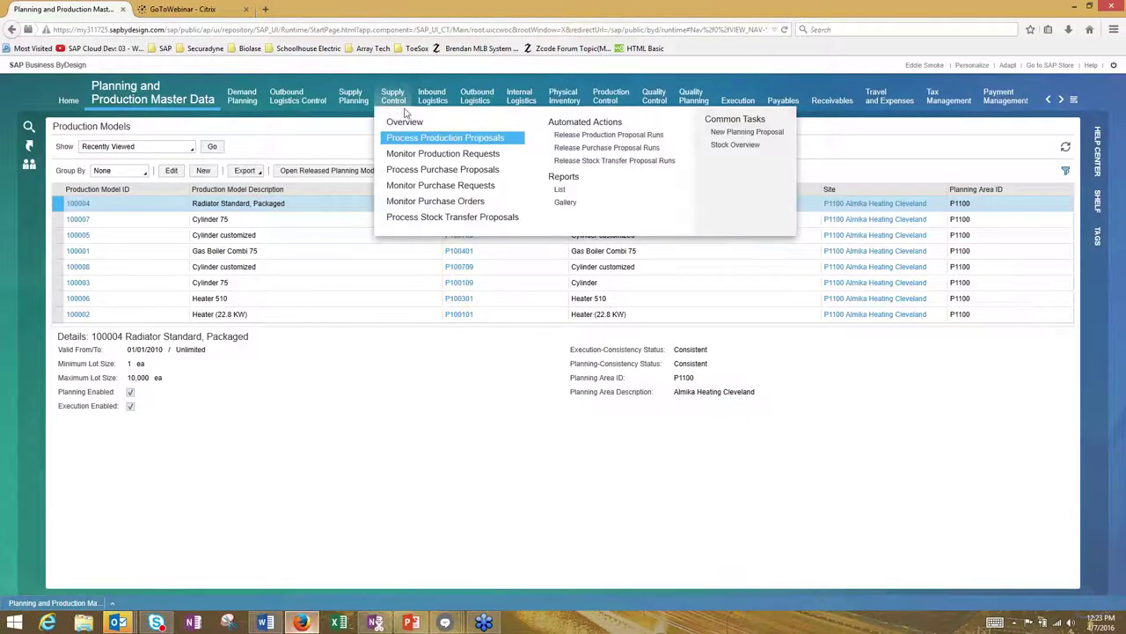
pyautogui.click(746, 133)
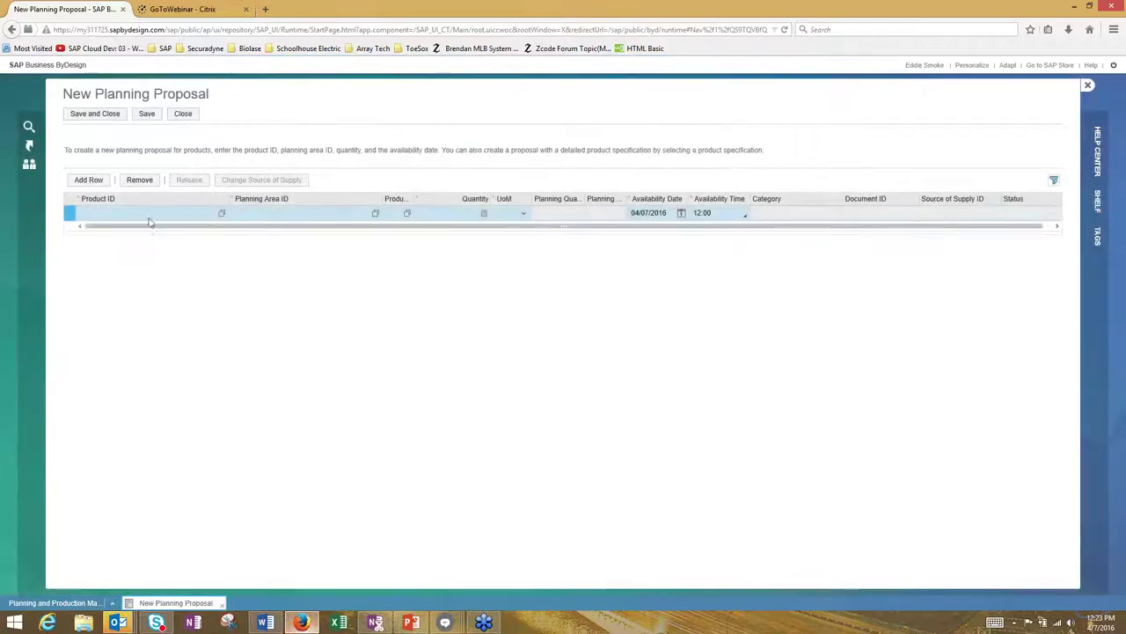
# - Enter P110405, planning area P1100 Almika Heating Cleveland, quantity 1 and availability 04/07/2016 in the proposal row
pyautogui.write('1104')
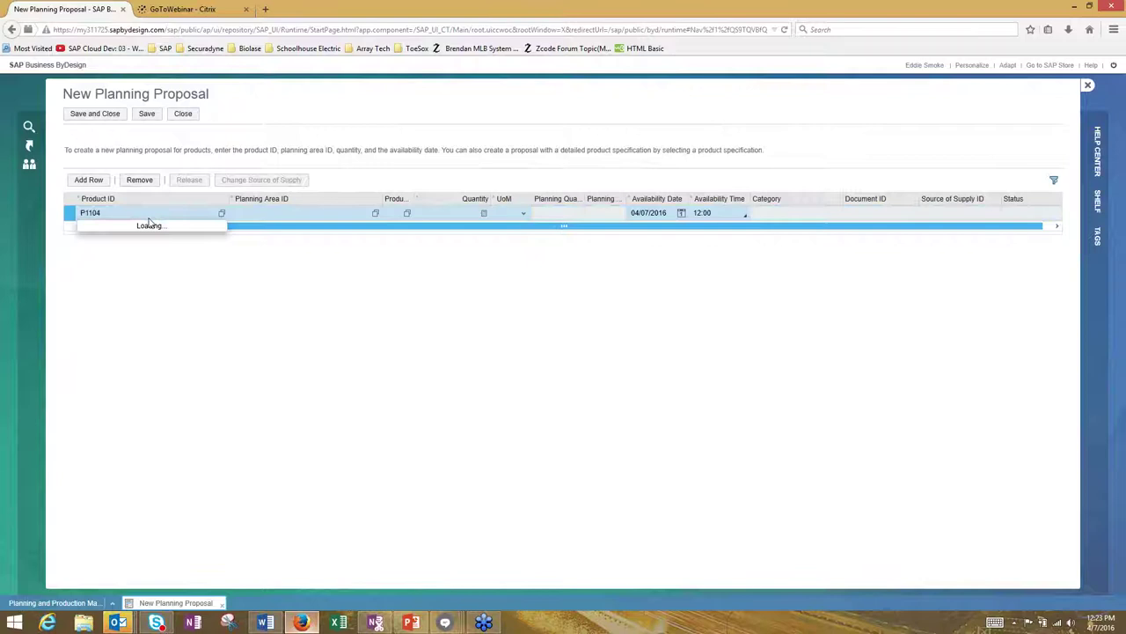
pyautogui.write('0')
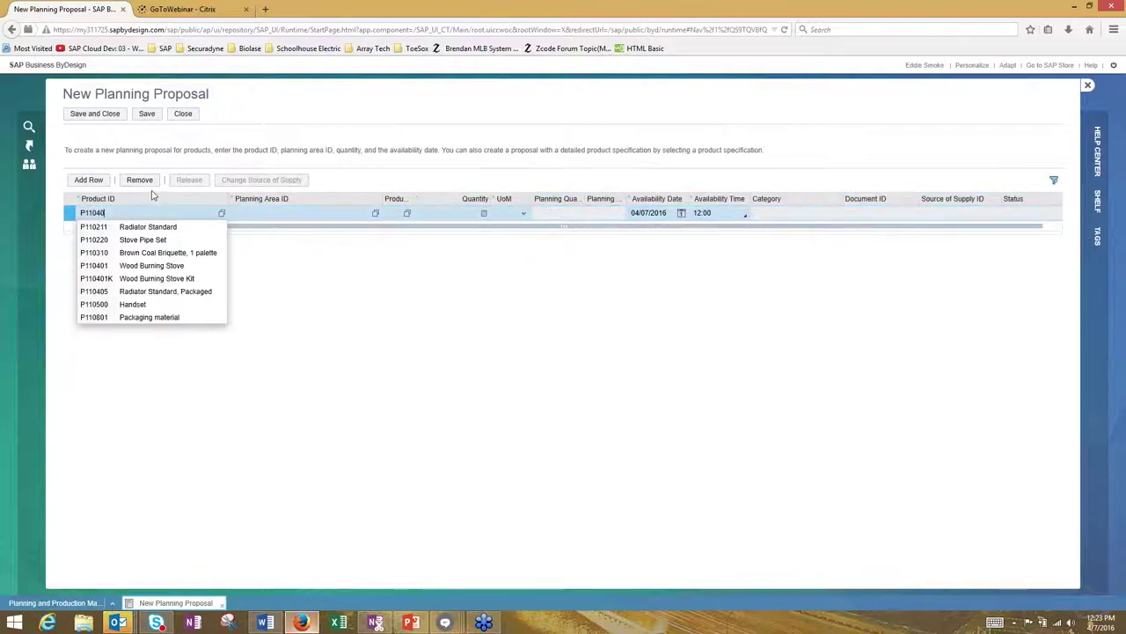
pyautogui.write('5')
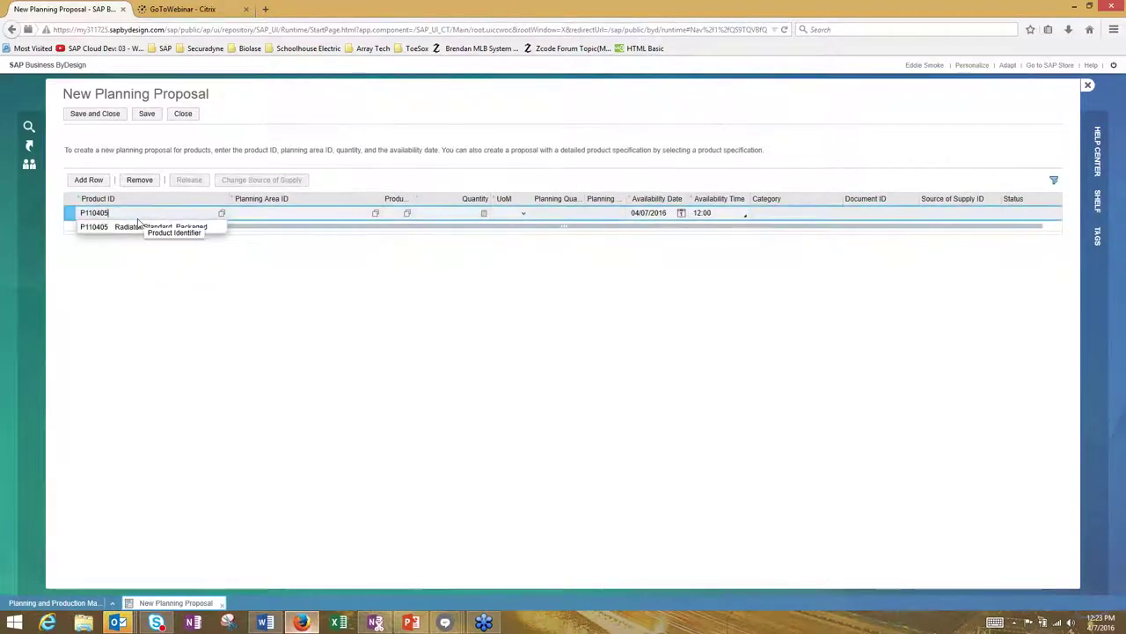
pyautogui.click(134, 229)
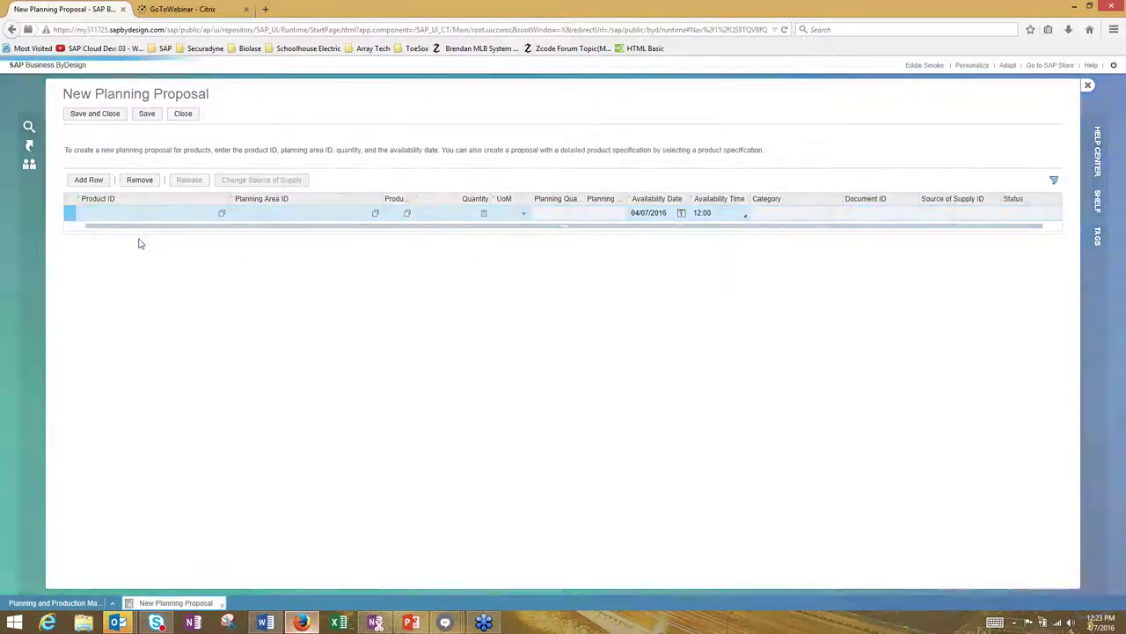
pyautogui.click(375, 215)
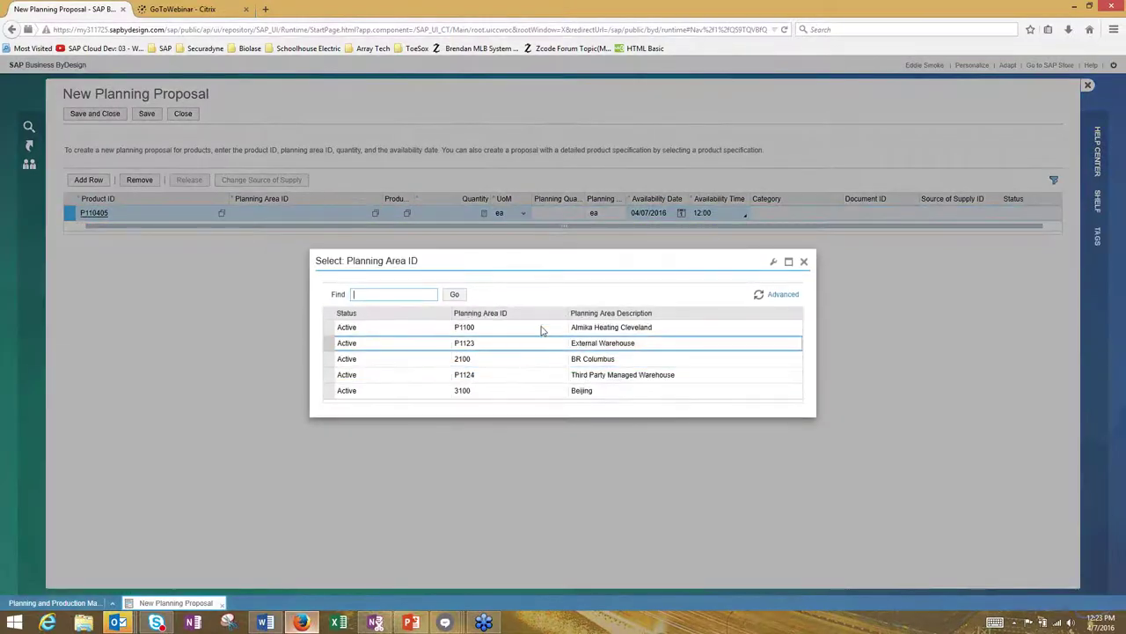
pyautogui.click(543, 329)
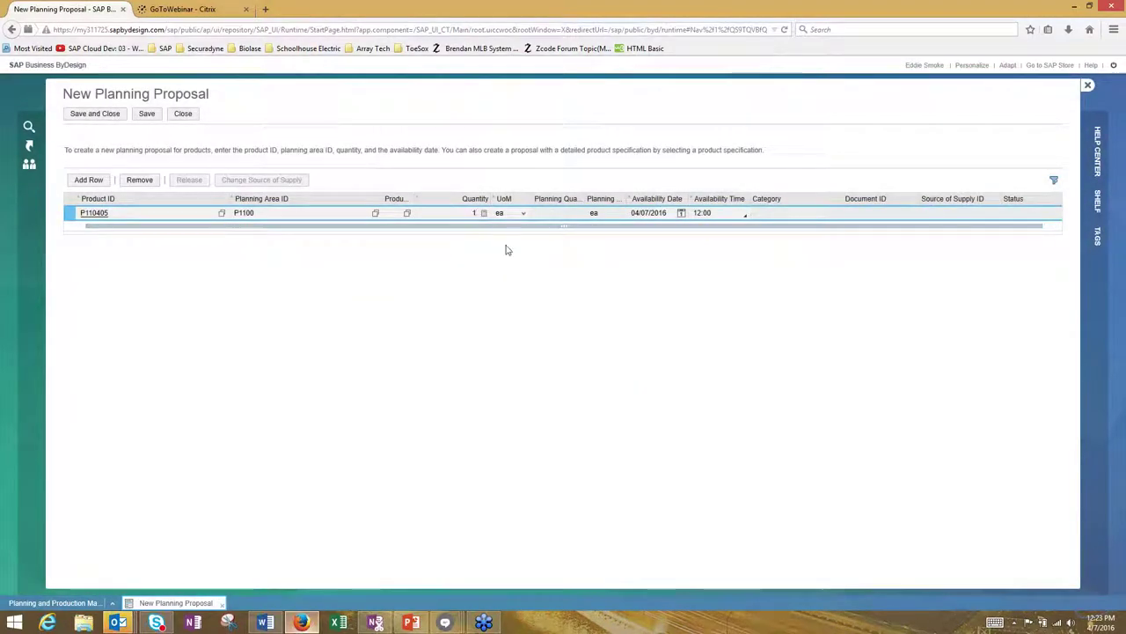
pyautogui.press('Tab')
pyautogui.press('Tab')
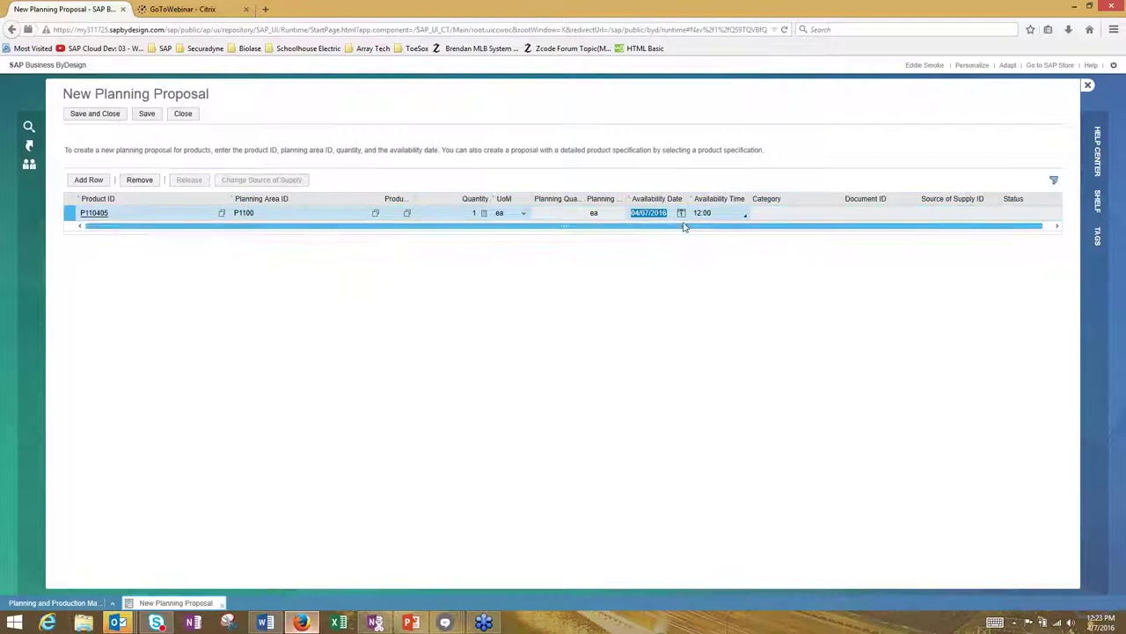
pyautogui.click(682, 216)
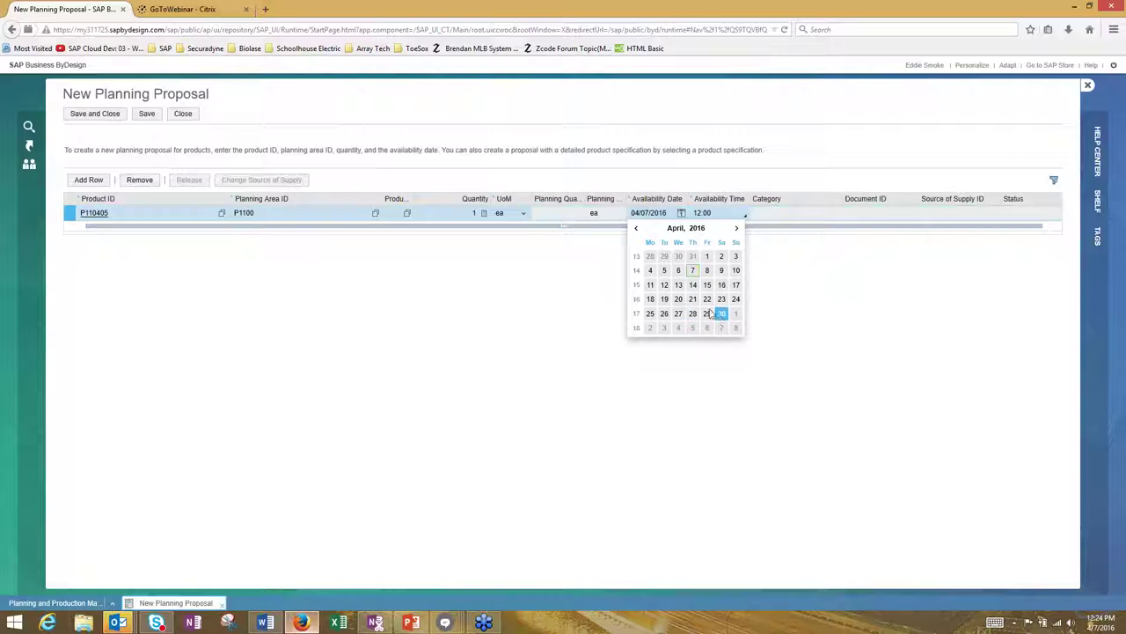
pyautogui.click(694, 272)
pyautogui.click(700, 214)
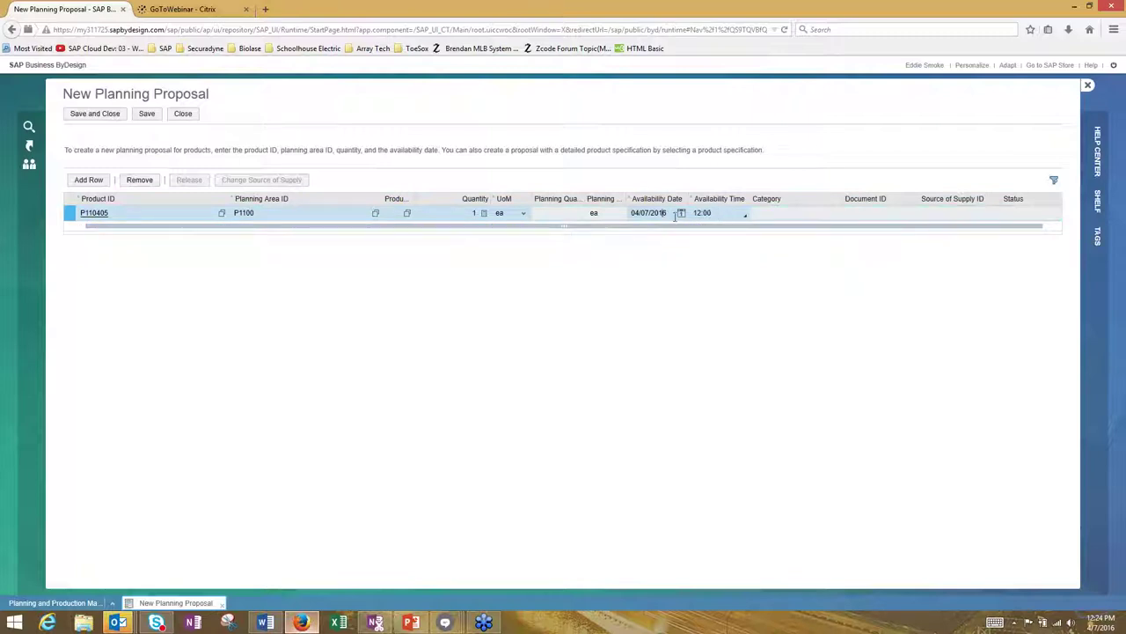
# - Generate proposal 1375 from the row entries, then save and close it
pyautogui.click(695, 253)
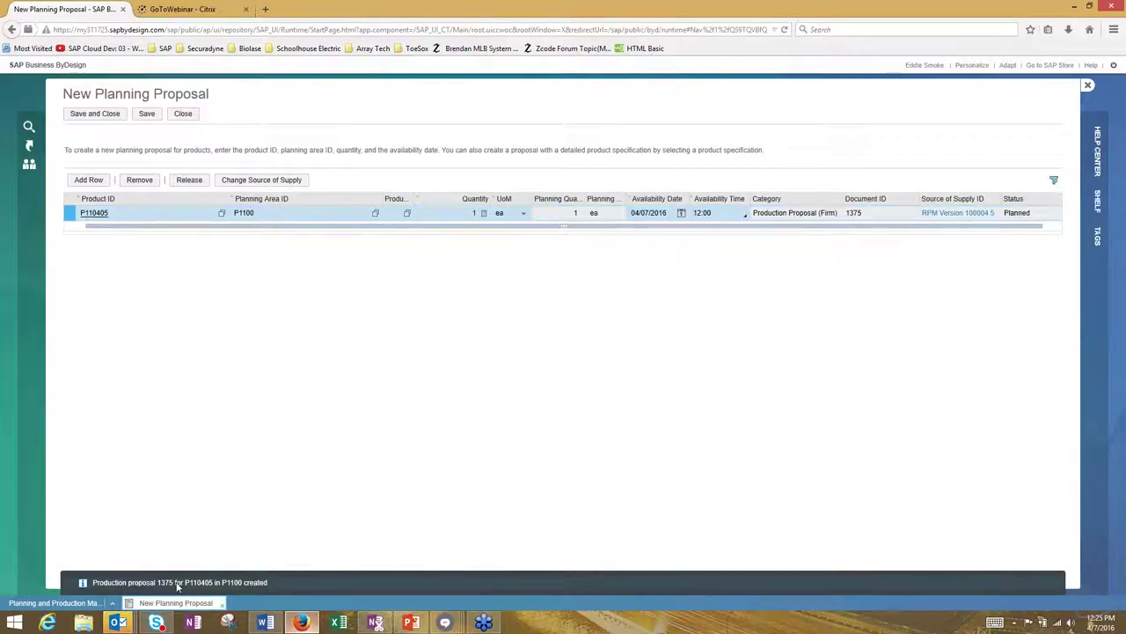
pyautogui.click(88, 114)
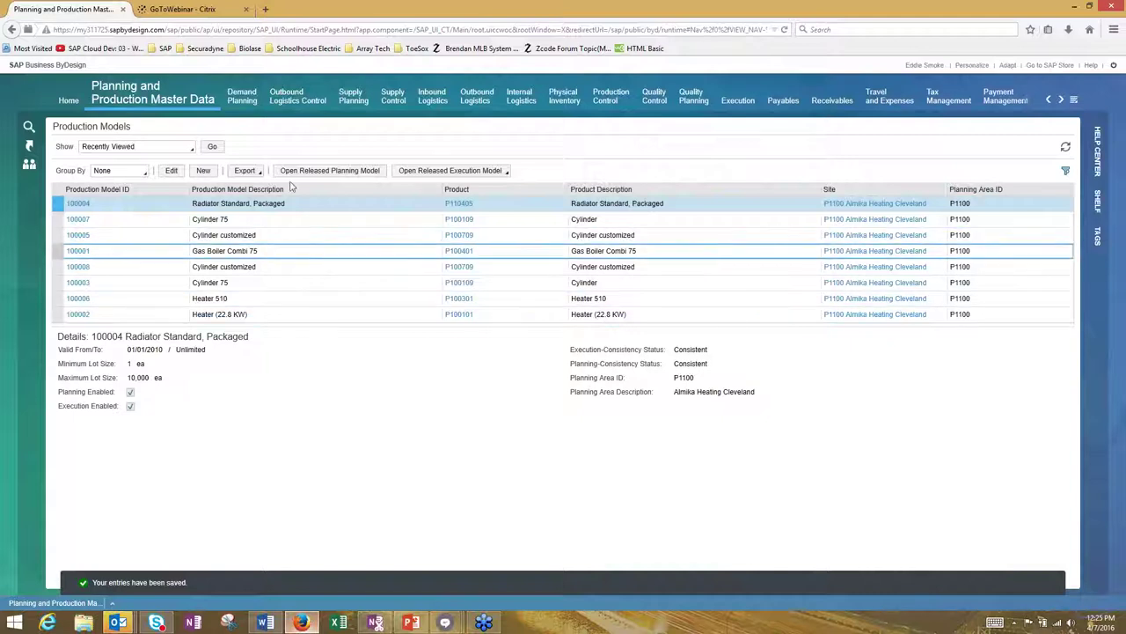
# - Open Process Production Proposals under Supply Control
pyautogui.moveTo(400, 103)
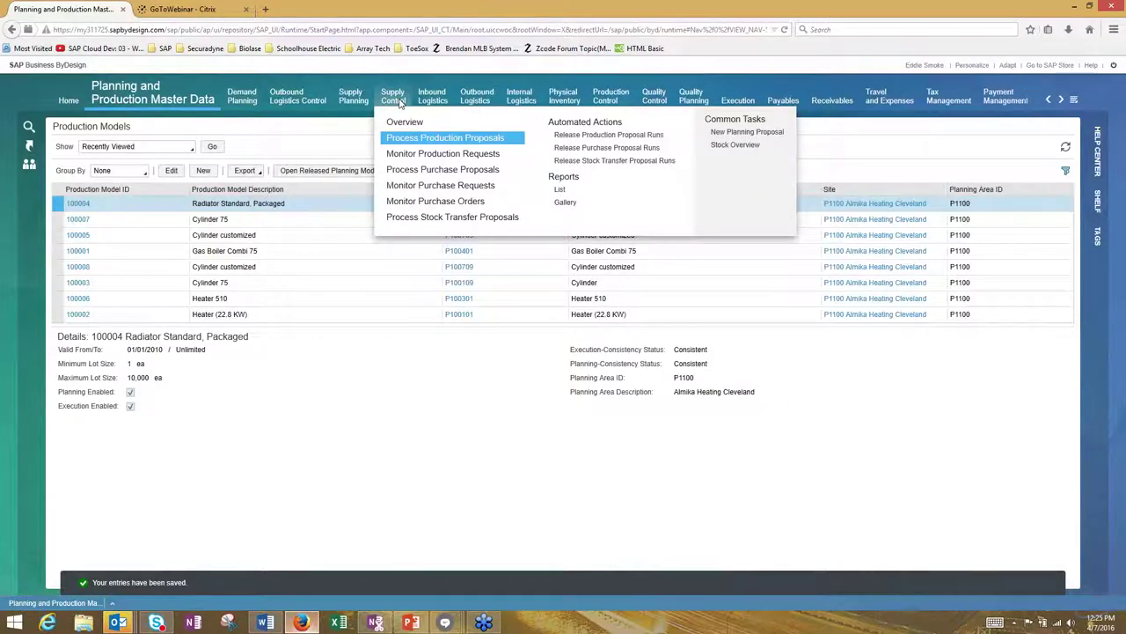
pyautogui.click(442, 139)
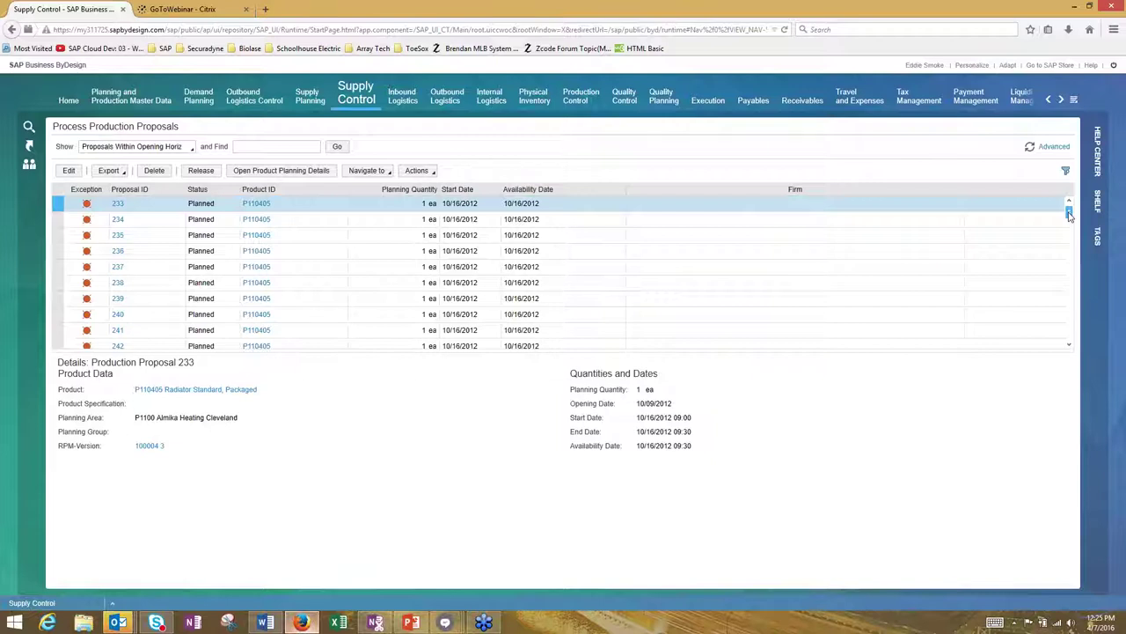
# - Select proposal 1375 for P110405 in the list and release it to production
pyautogui.scroll(-3, 1070, 349)
pyautogui.click(1070, 345)
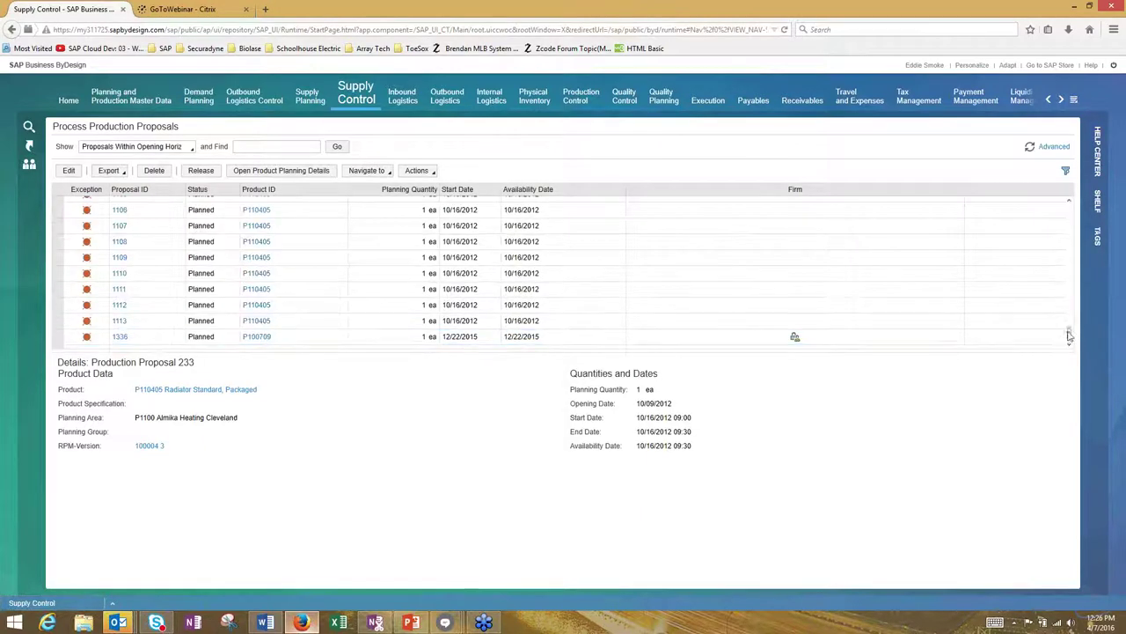
pyautogui.click(1071, 349)
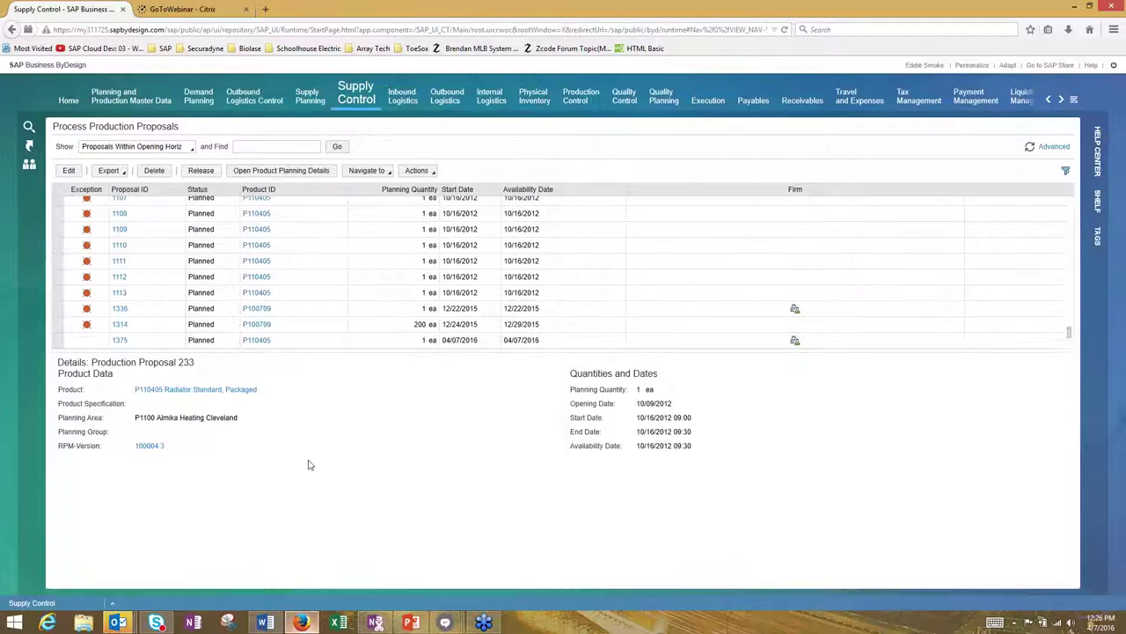
pyautogui.click(98, 343)
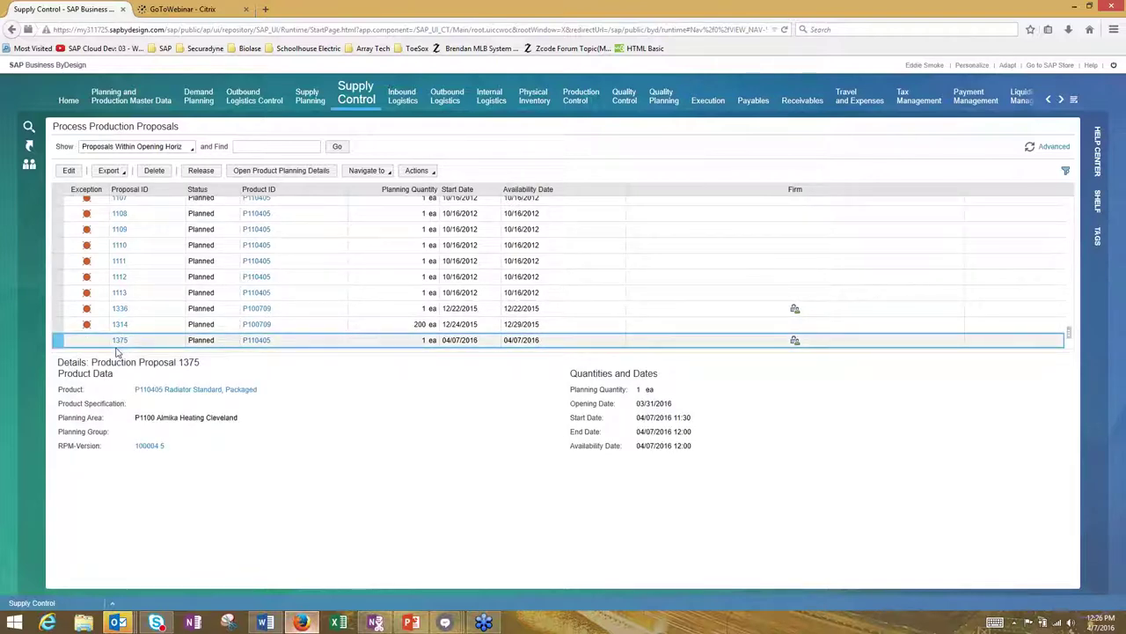
pyautogui.click(113, 342)
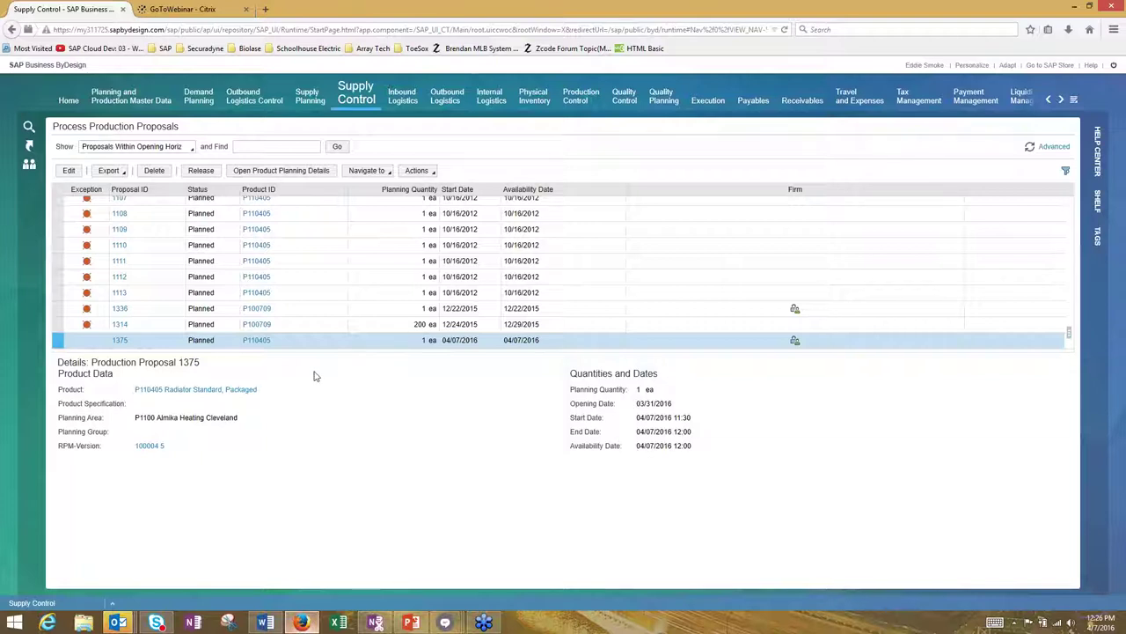
pyautogui.click(211, 173)
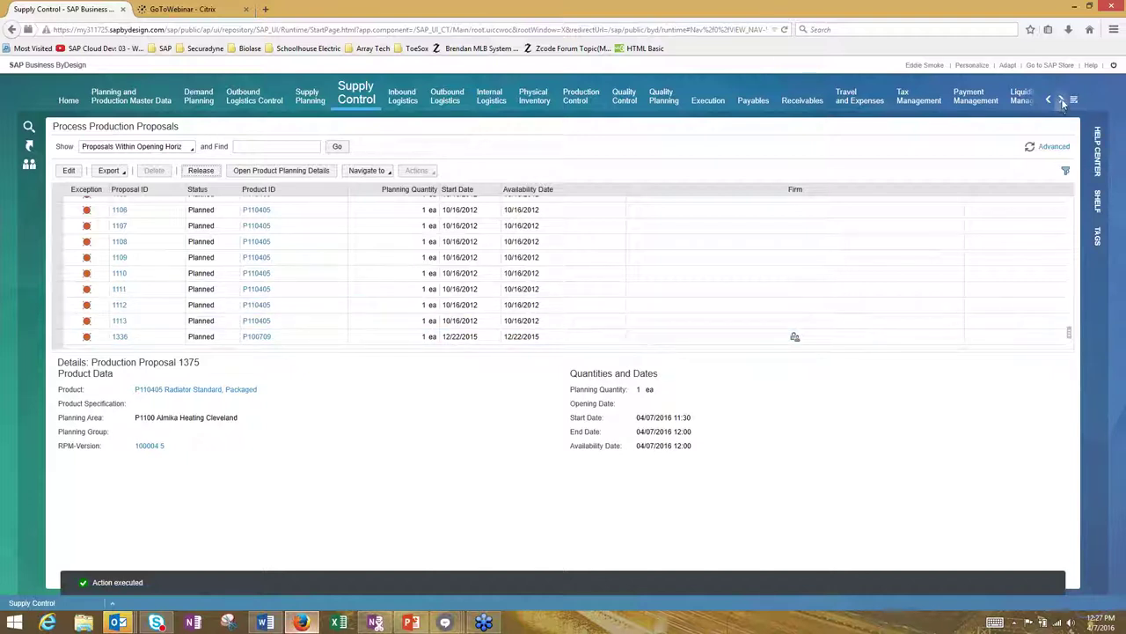
# - Open Production Control's production orders listed by order header
pyautogui.click(1060, 100)
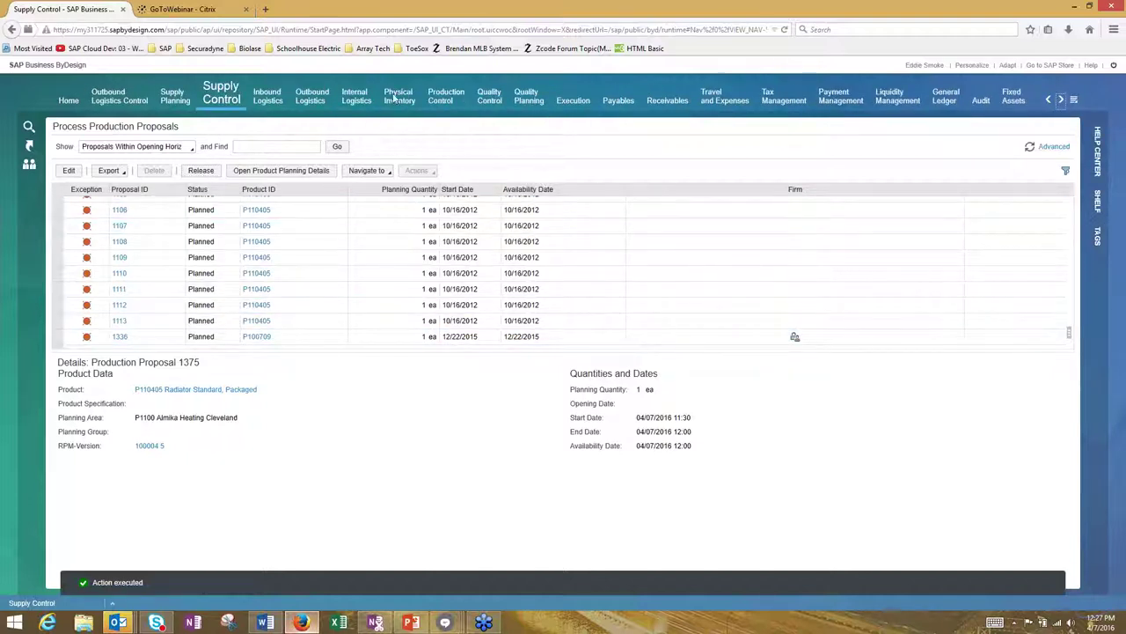
pyautogui.moveTo(453, 100)
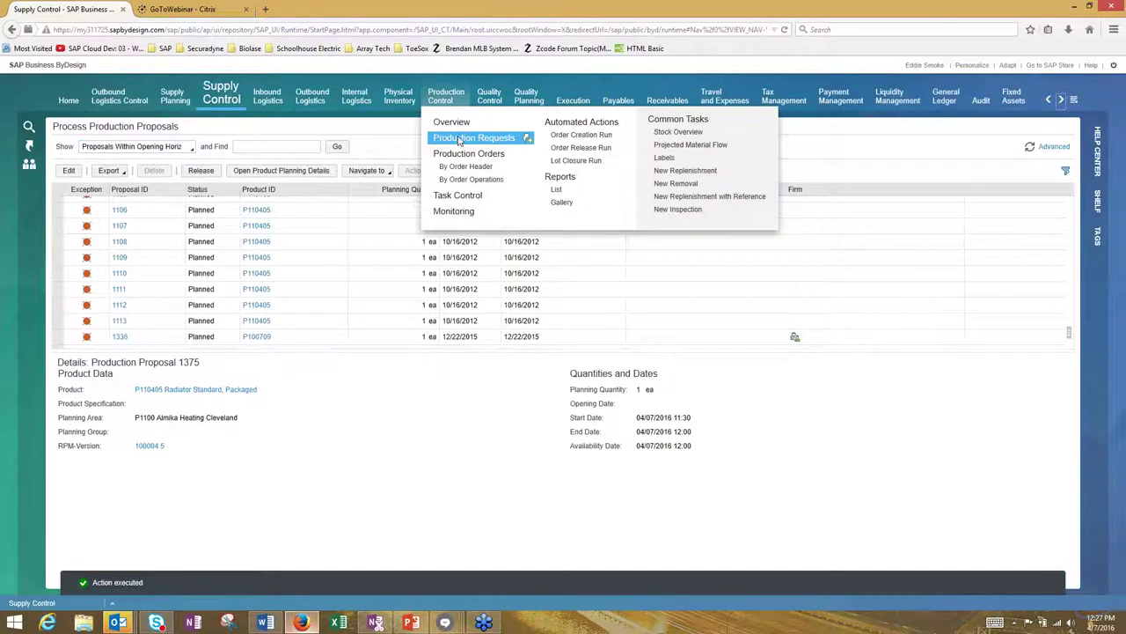
pyautogui.click(491, 141)
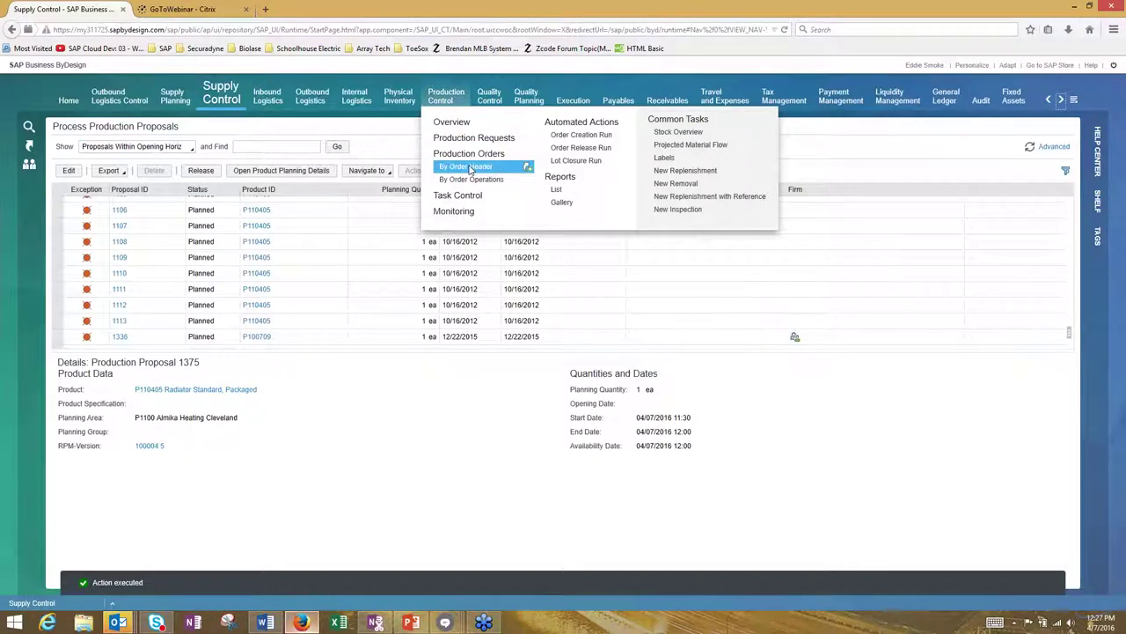
pyautogui.click(472, 167)
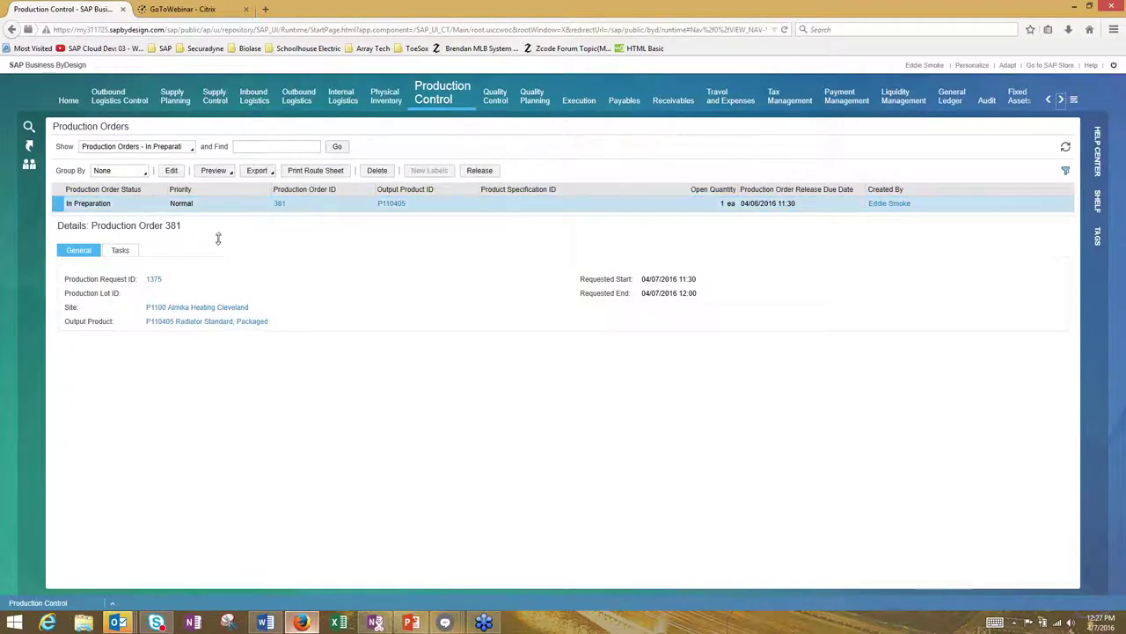
# - Open production order 381 in edit mode
pyautogui.click(172, 172)
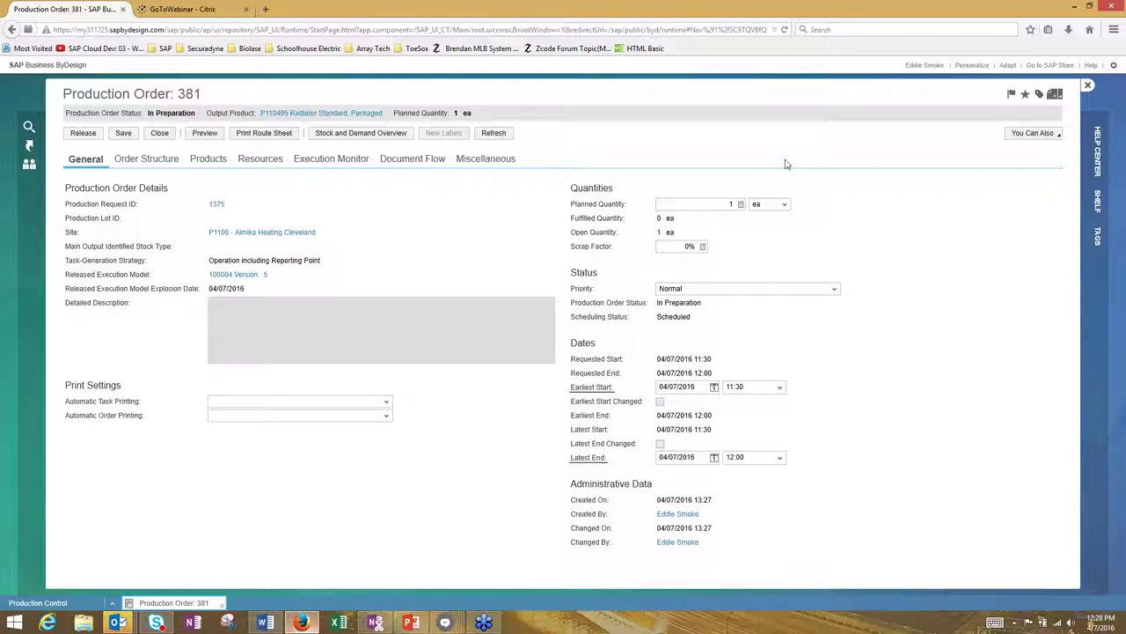
# - Change order 381's earliest start to April 15, back to April 7, then view its order structure
pyautogui.click(724, 207)
pyautogui.doubleClick(733, 205)
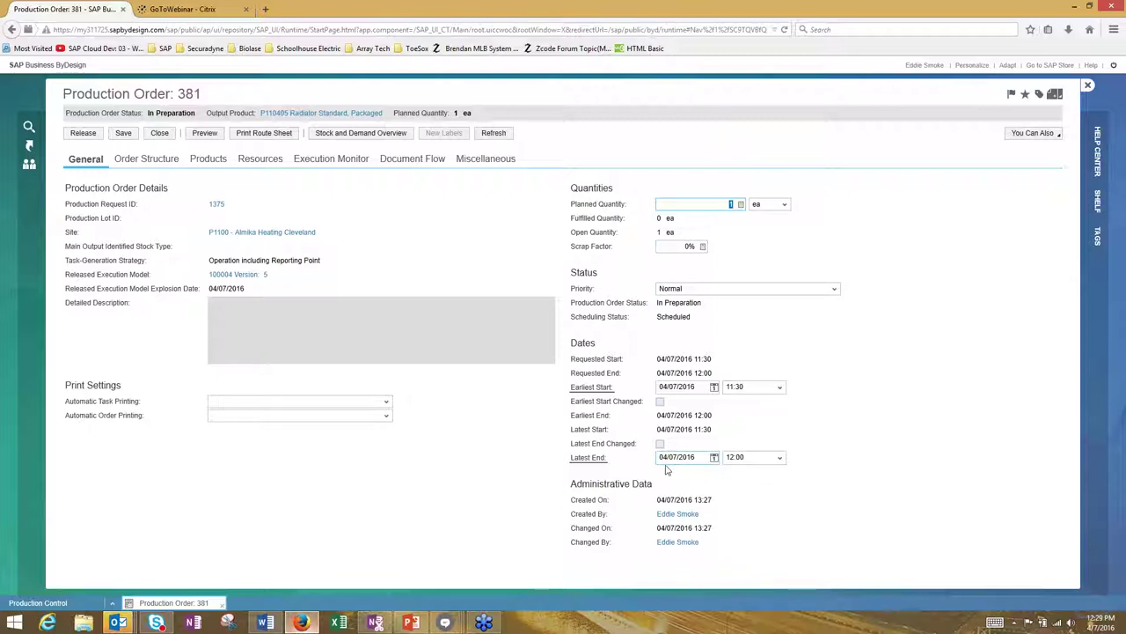
pyautogui.click(715, 388)
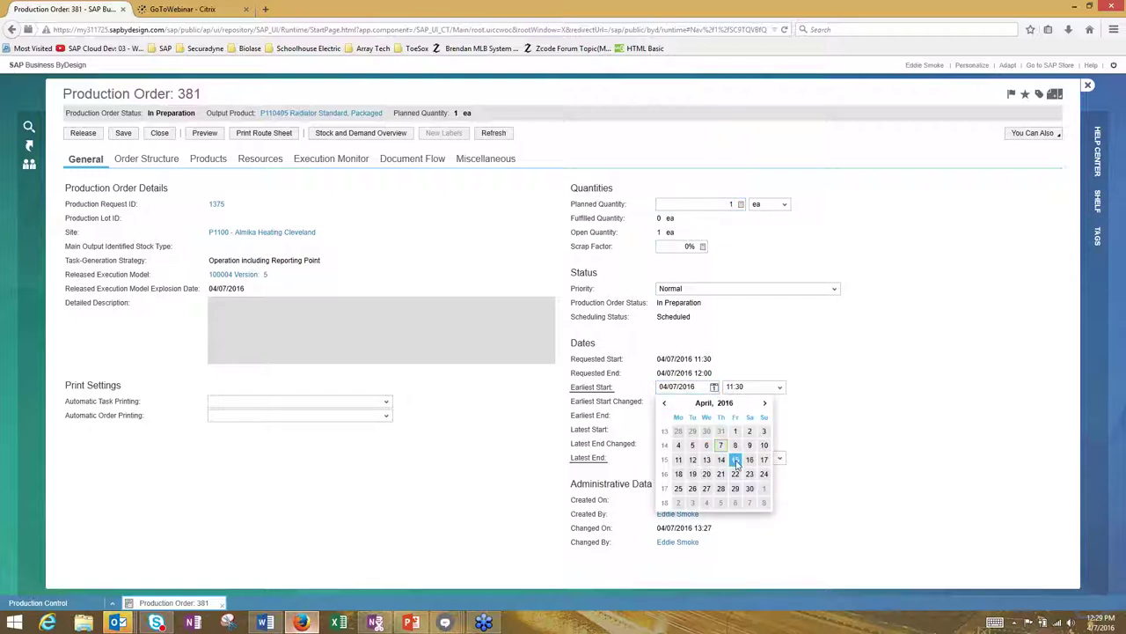
pyautogui.click(735, 460)
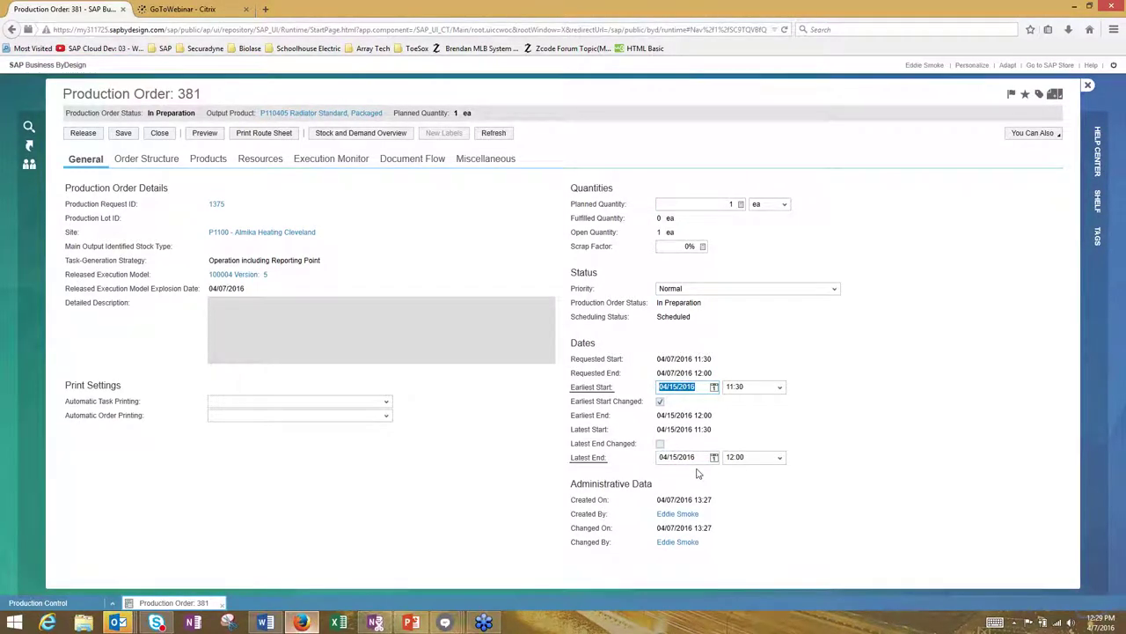
pyautogui.click(714, 387)
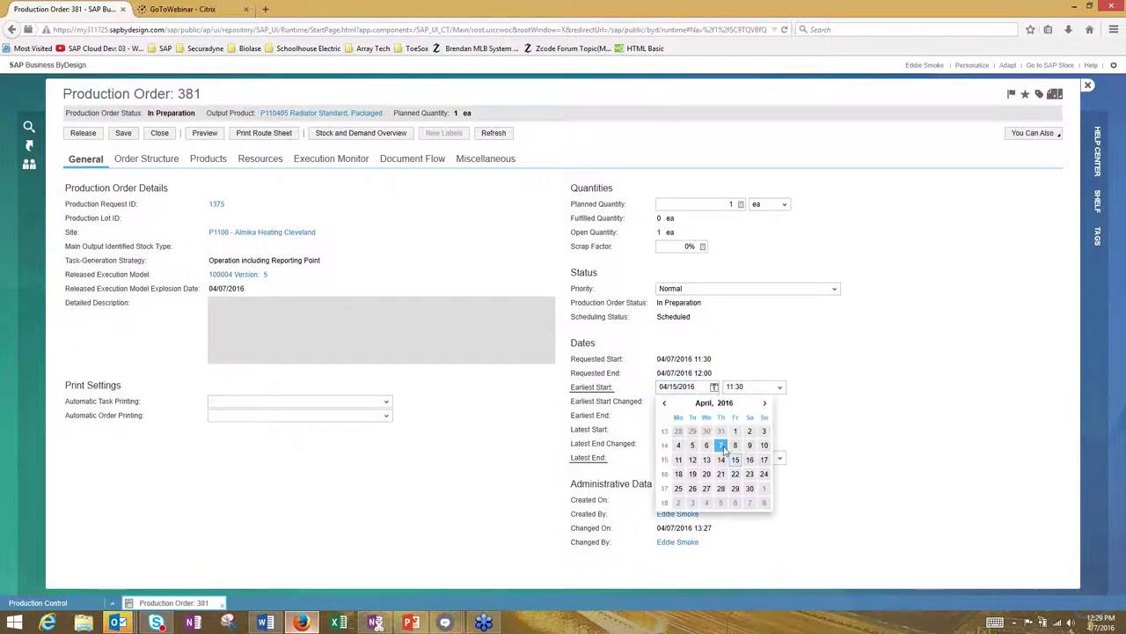
pyautogui.click(722, 446)
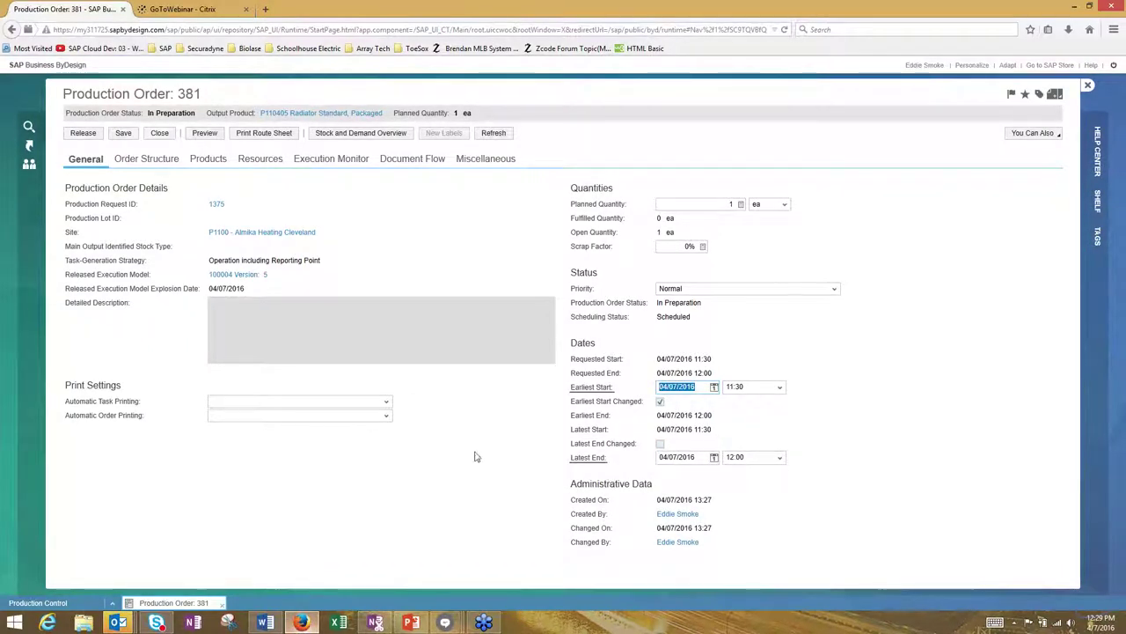
pyautogui.click(151, 159)
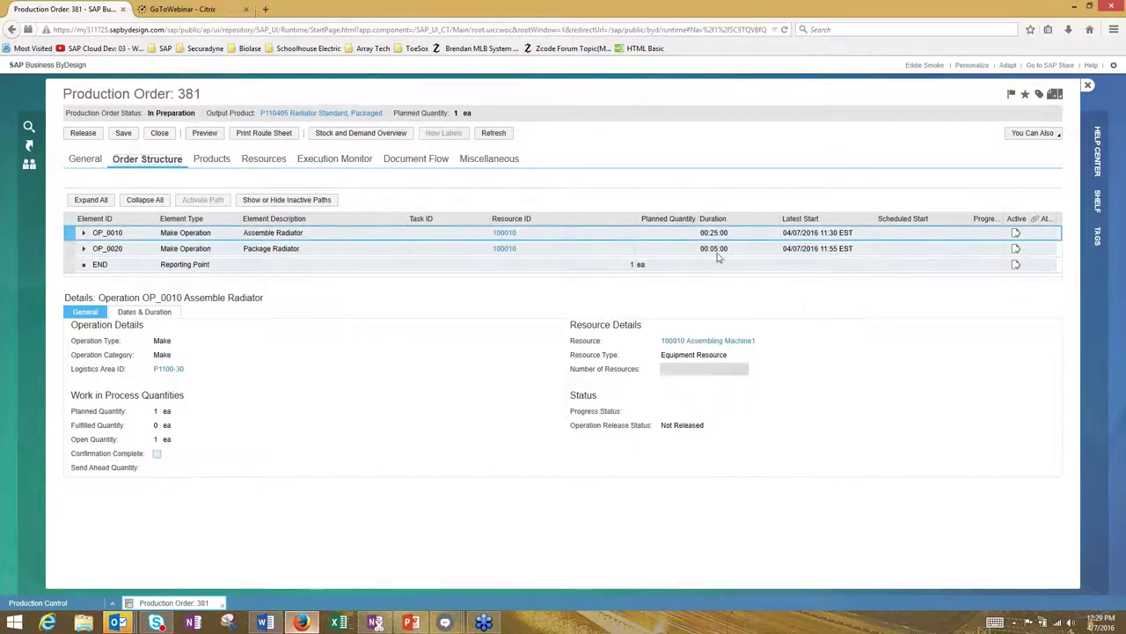
# - Show OP_0010 Assemble Radiator's dates and duration with the scheduled start calendar
pyautogui.click(153, 313)
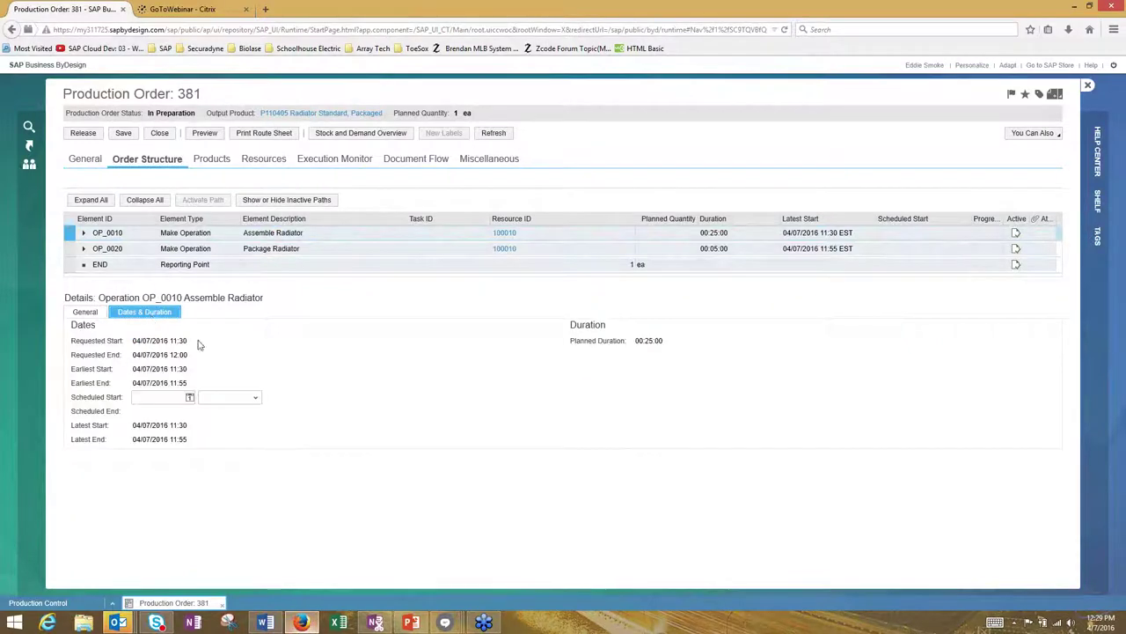
pyautogui.click(191, 397)
# - List order 381's three input products and edit the first one's planned quantity
pyautogui.click(223, 165)
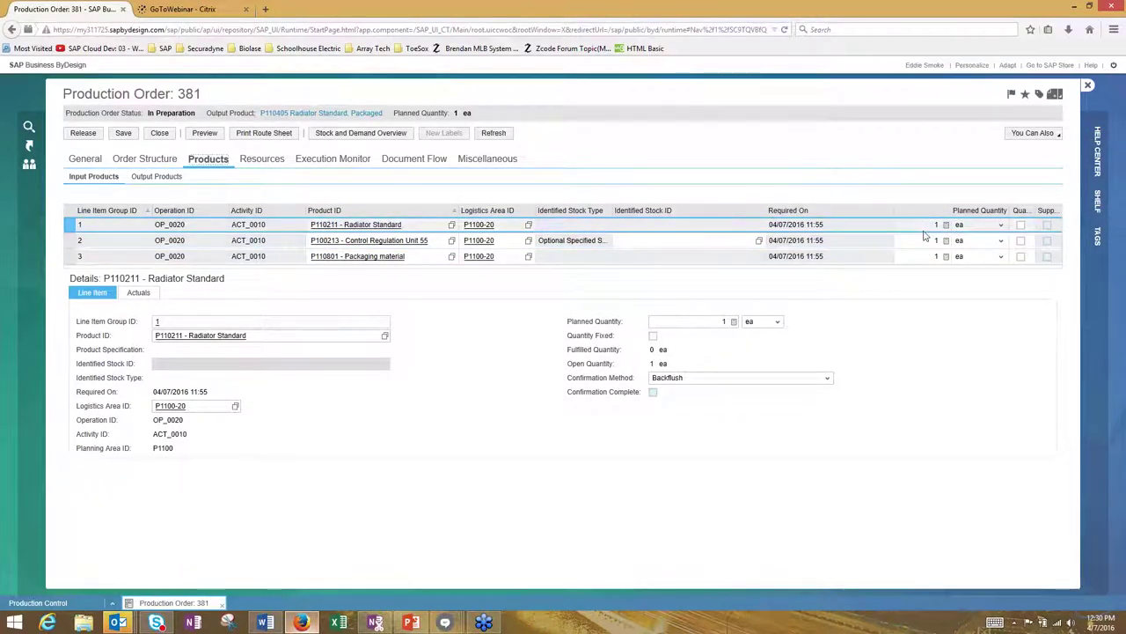
pyautogui.click(943, 226)
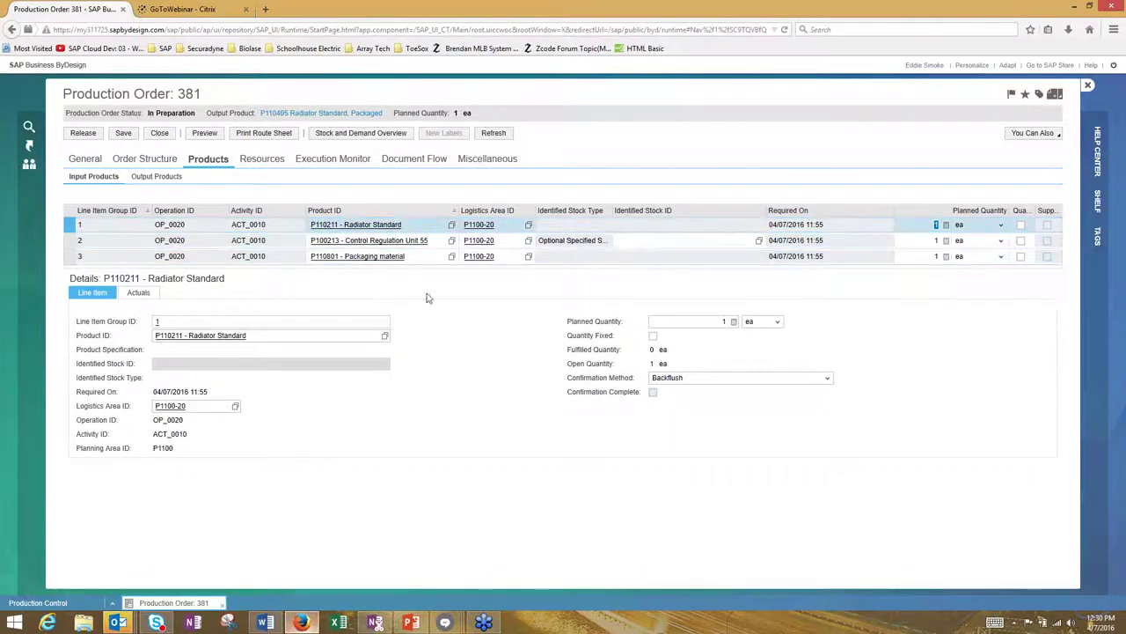
# - Review the Stock and Demand Overview with a widened Consumption column, then show output product P110405
pyautogui.click(331, 136)
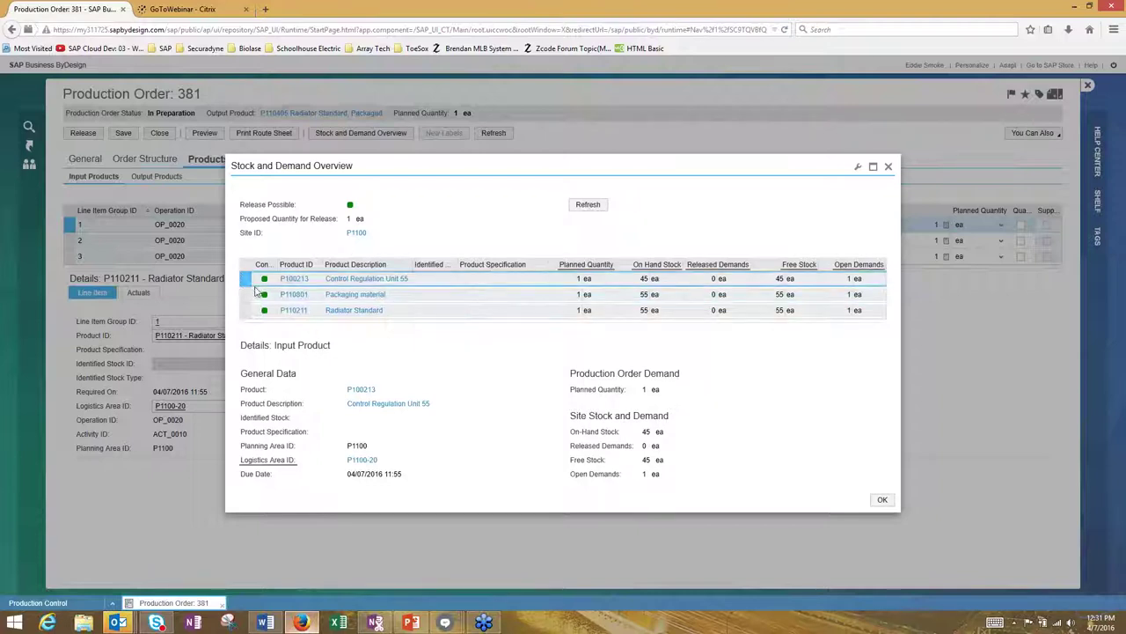
pyautogui.moveTo(279, 265); pyautogui.dragTo(308, 265)
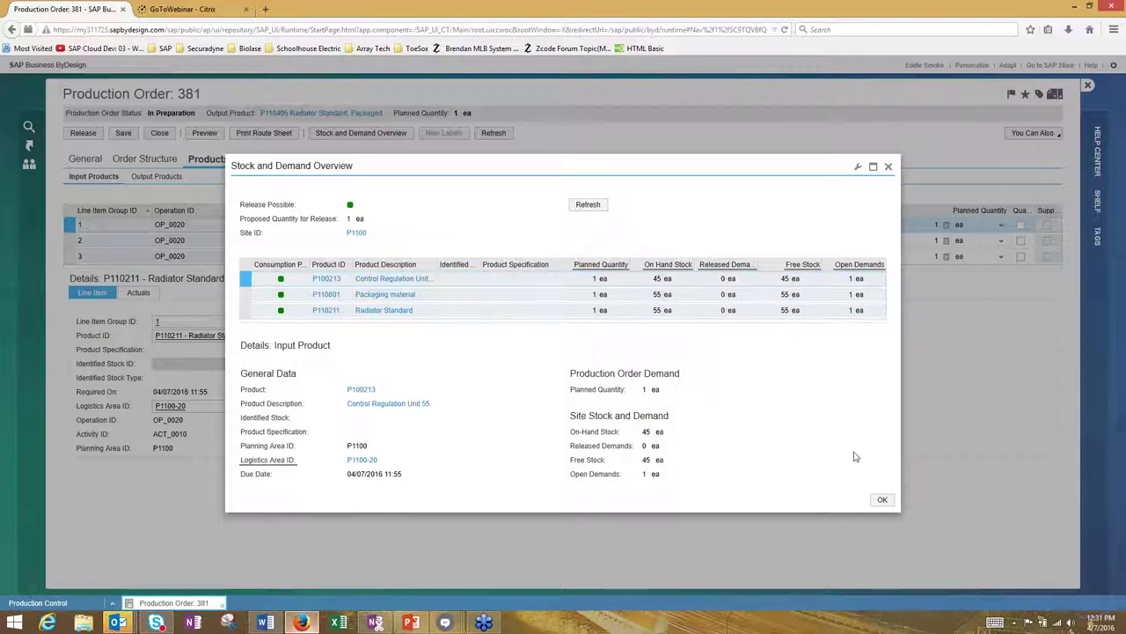
pyautogui.click(874, 501)
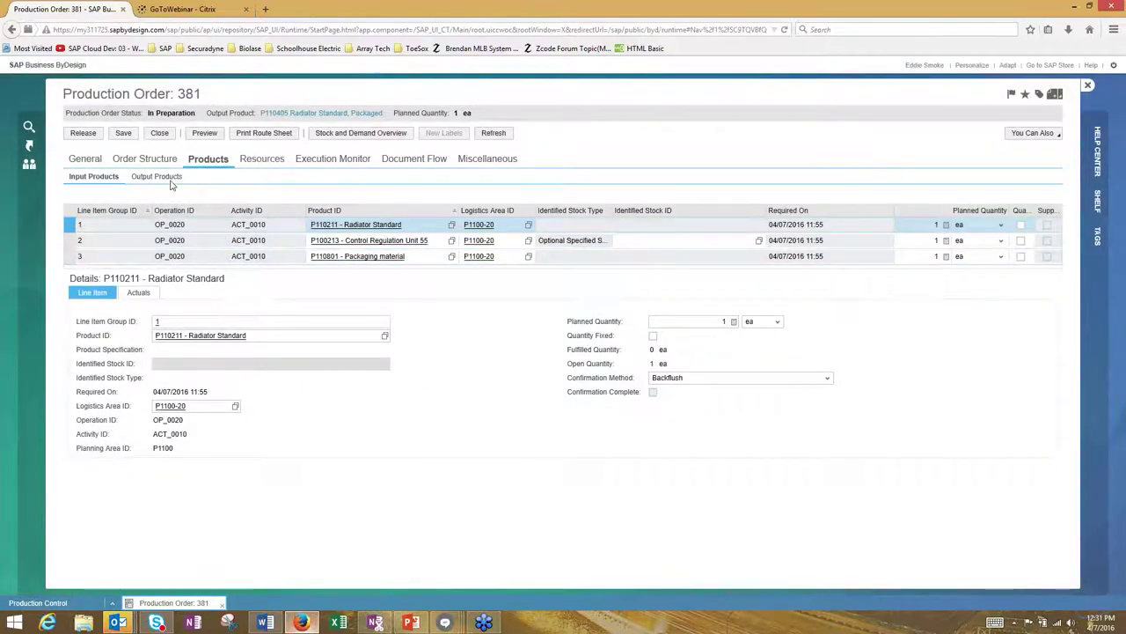
pyautogui.click(163, 179)
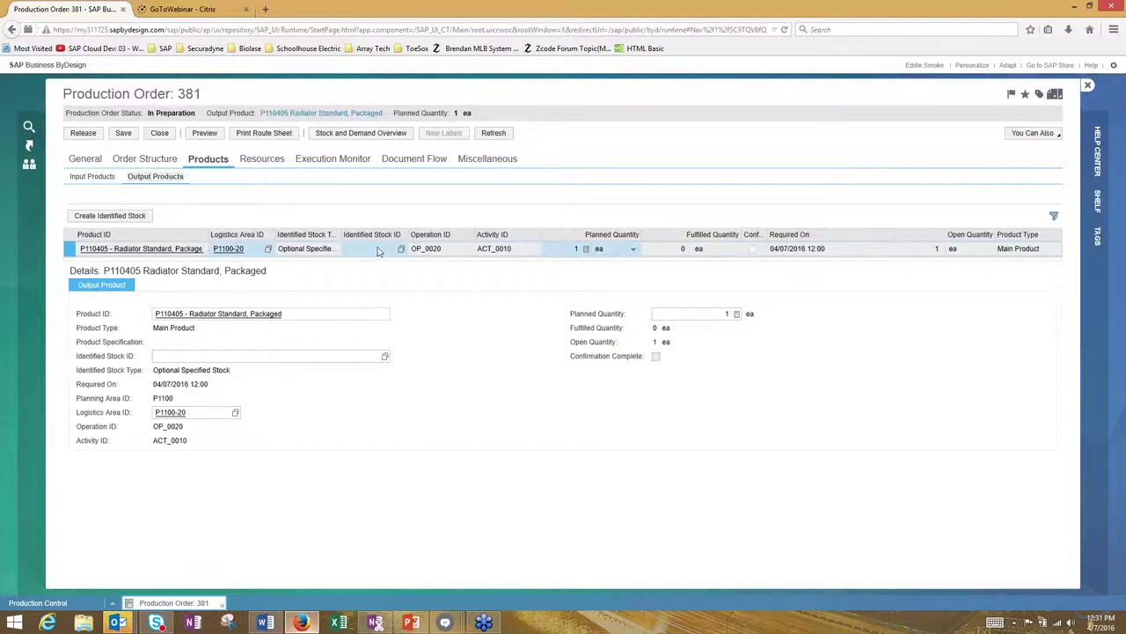
# - Review order 381's output quantity, its resources and its empty execution task list, then return to General
pyautogui.click(569, 249)
pyautogui.click(270, 162)
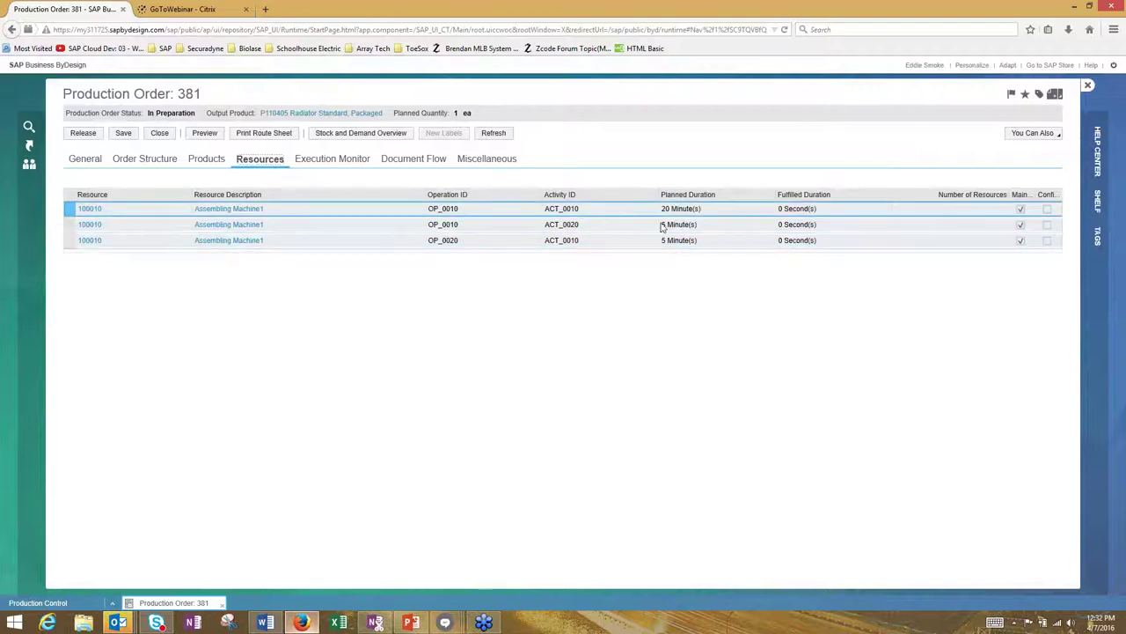
pyautogui.click(318, 164)
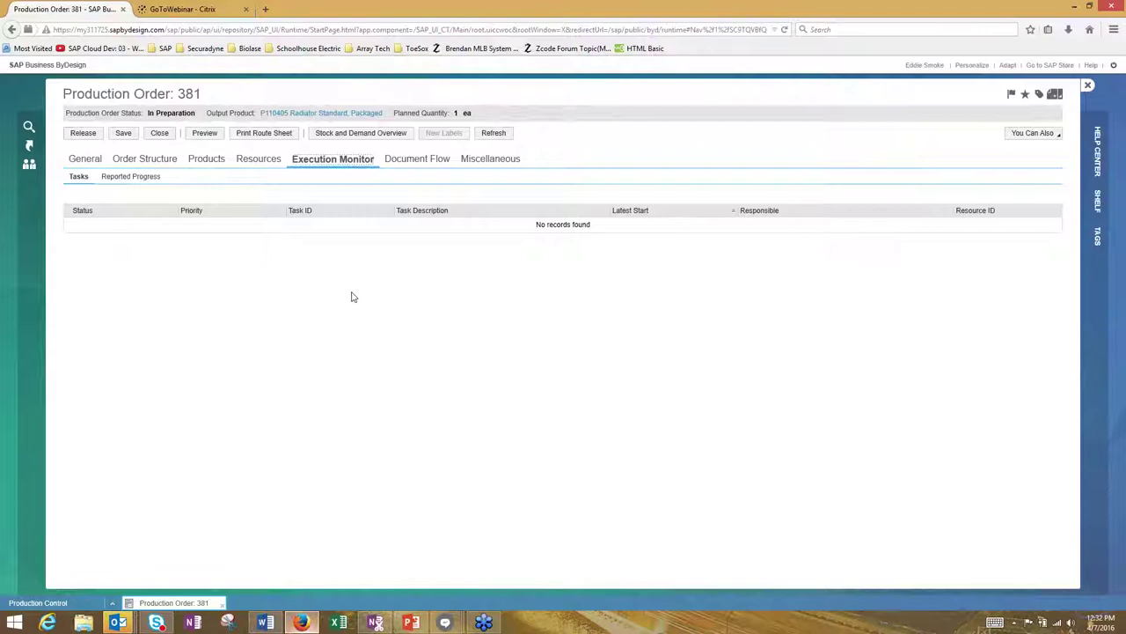
pyautogui.click(95, 160)
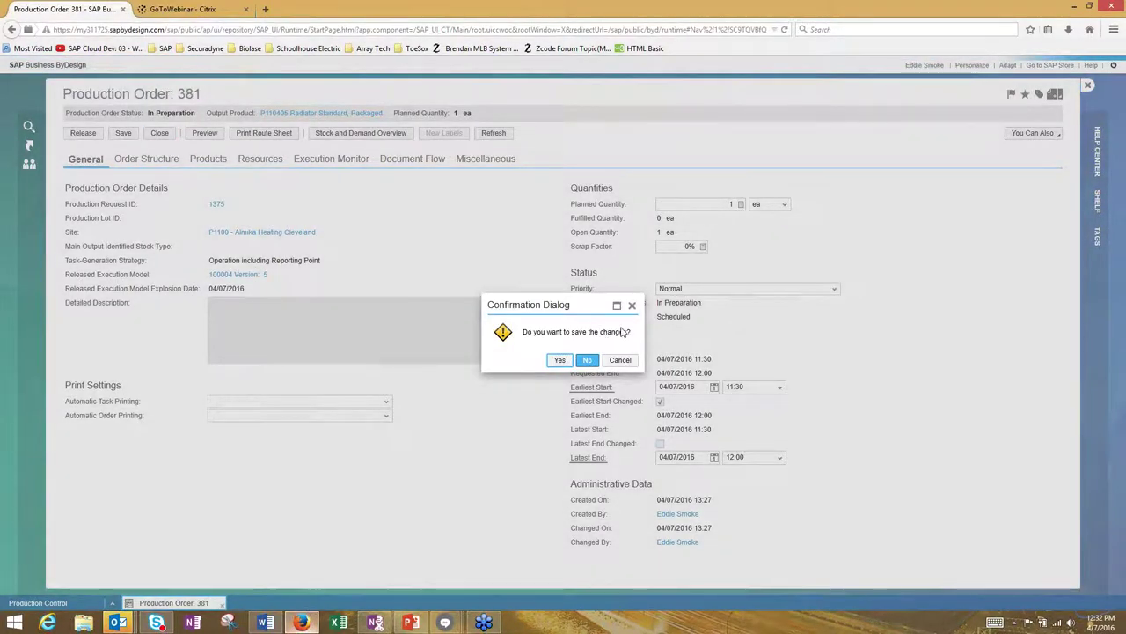
# - Close order 381 without saving, release it, and go to the production task list
pyautogui.press('Return')
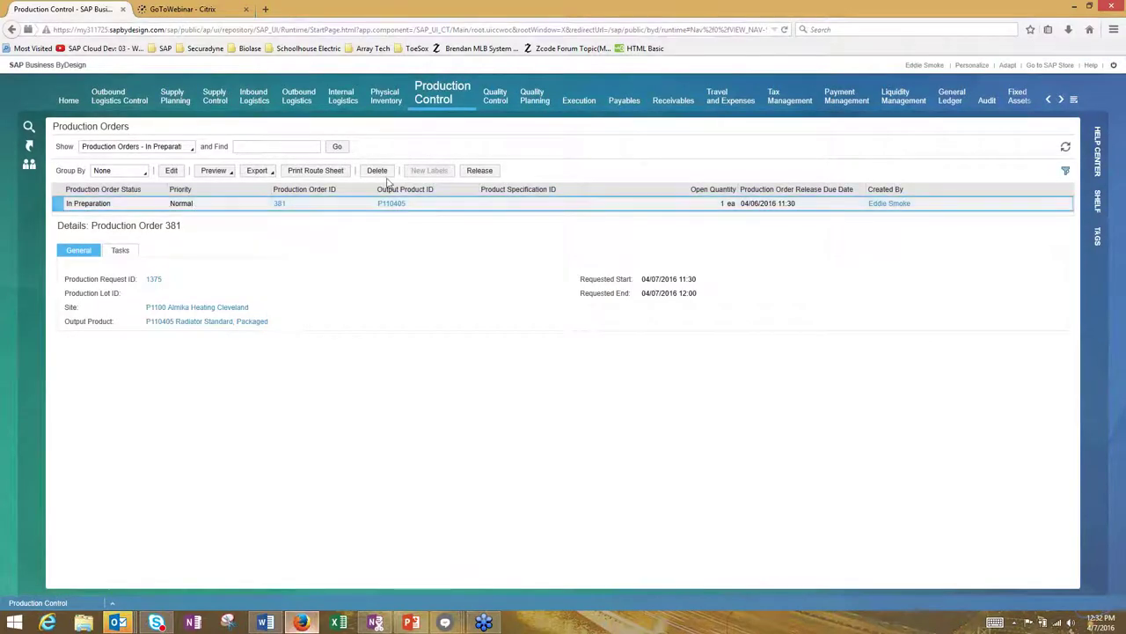
pyautogui.click(479, 171)
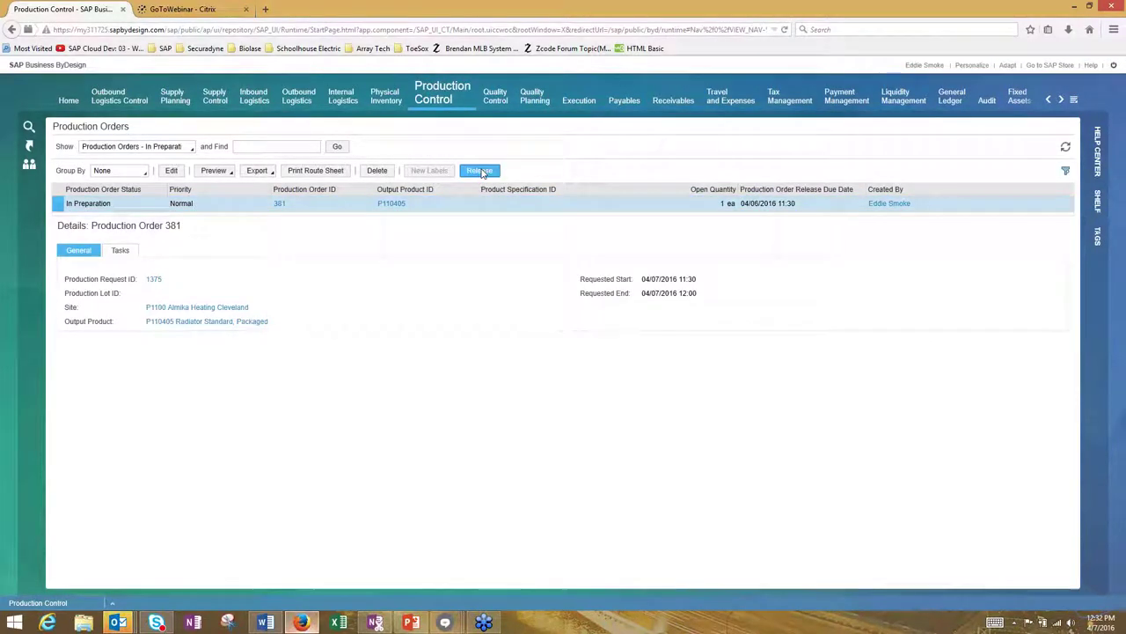
pyautogui.click(480, 171)
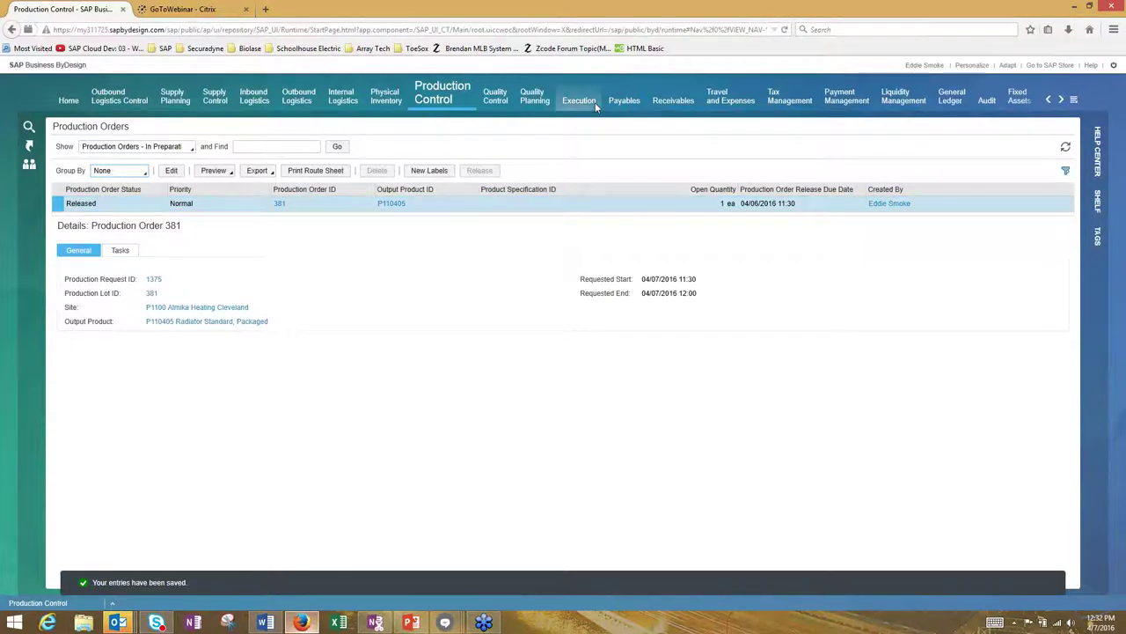
pyautogui.moveTo(595, 102)
pyautogui.click(578, 190)
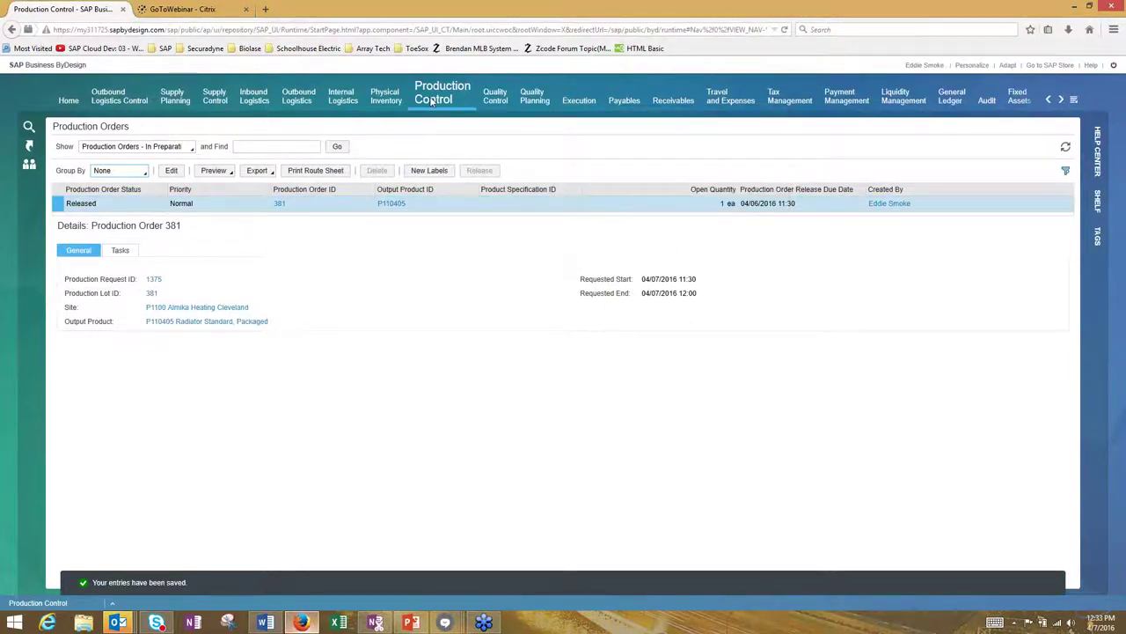
# - Open Production Control's Task Control to show the Production Tasks - Not Started list
pyautogui.moveTo(432, 102)
pyautogui.click(459, 203)
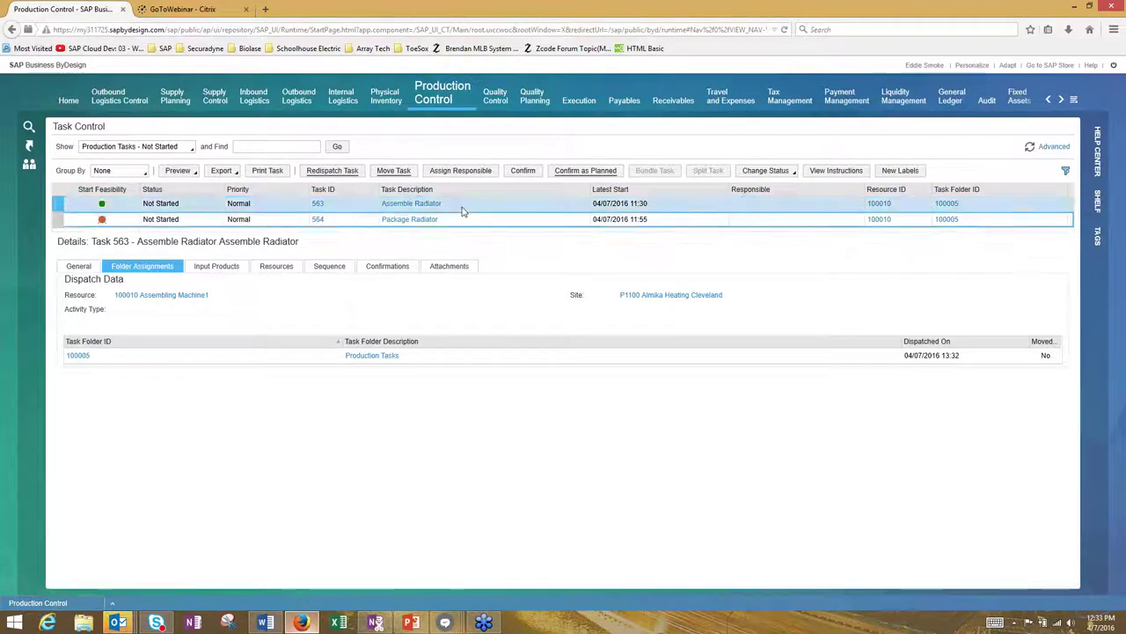
# - Assign the responsible employee to task 563 Assemble Radiator from the value help
pyautogui.click(471, 172)
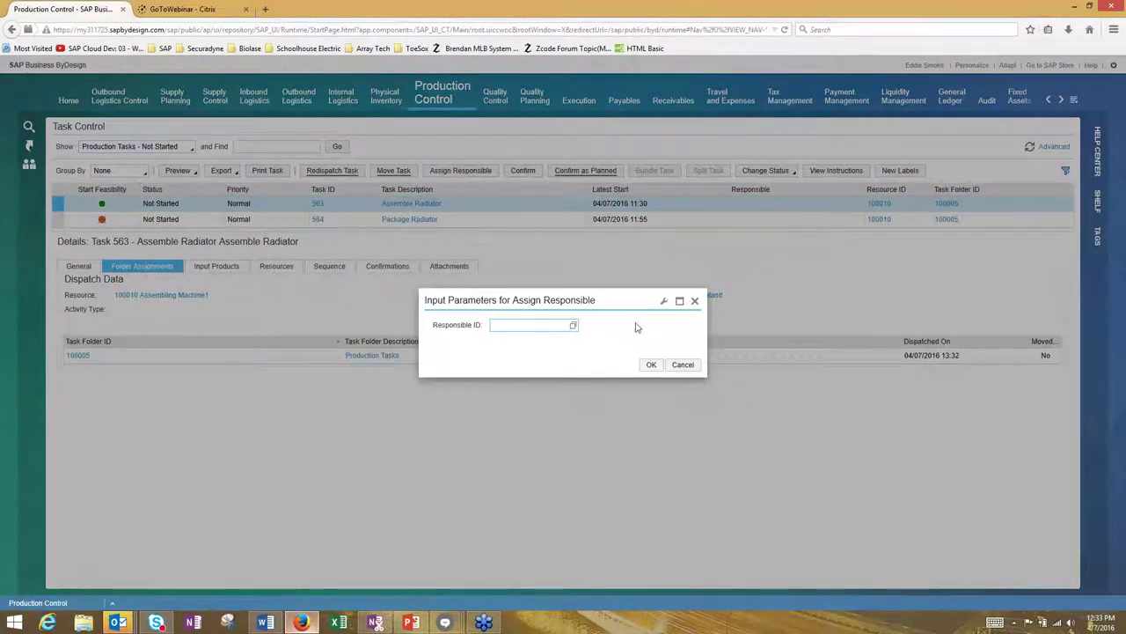
pyautogui.press('F4')
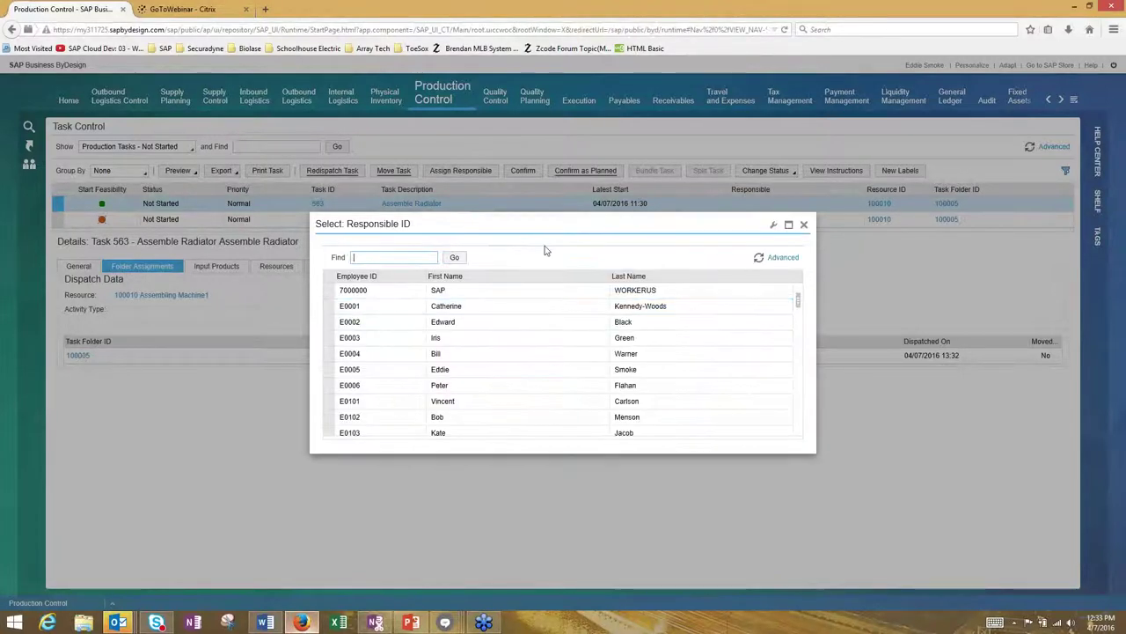
pyautogui.click(519, 370)
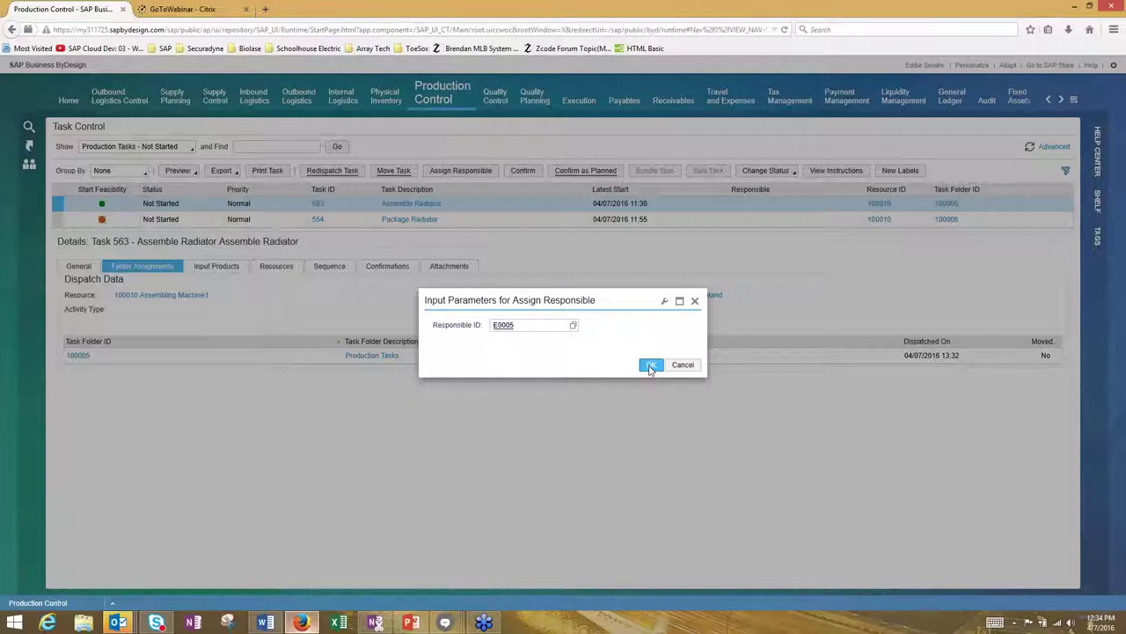
pyautogui.click(655, 371)
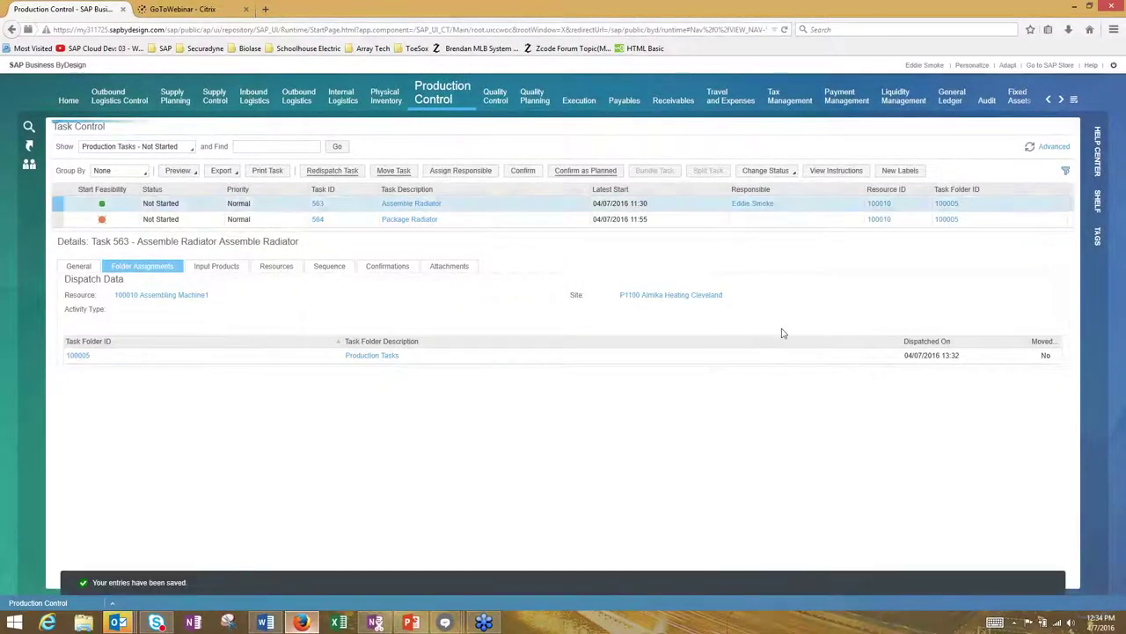
# - Assign the same responsible employee to task 564 Package Radiator, then reselect task 563
pyautogui.click(498, 220)
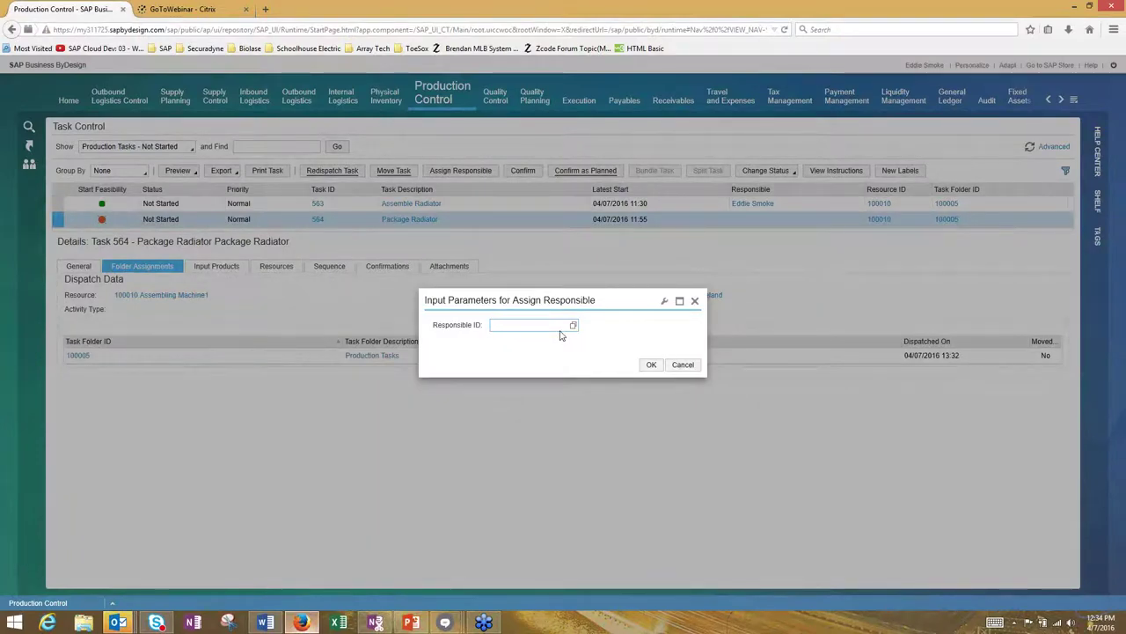
pyautogui.click(572, 326)
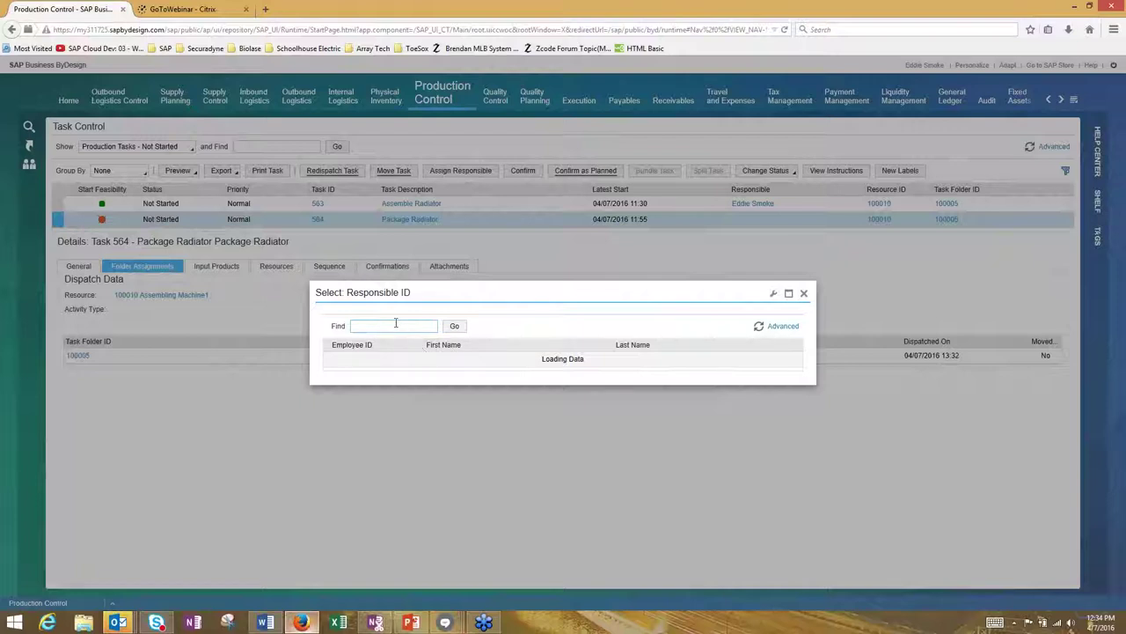
pyautogui.click(450, 371)
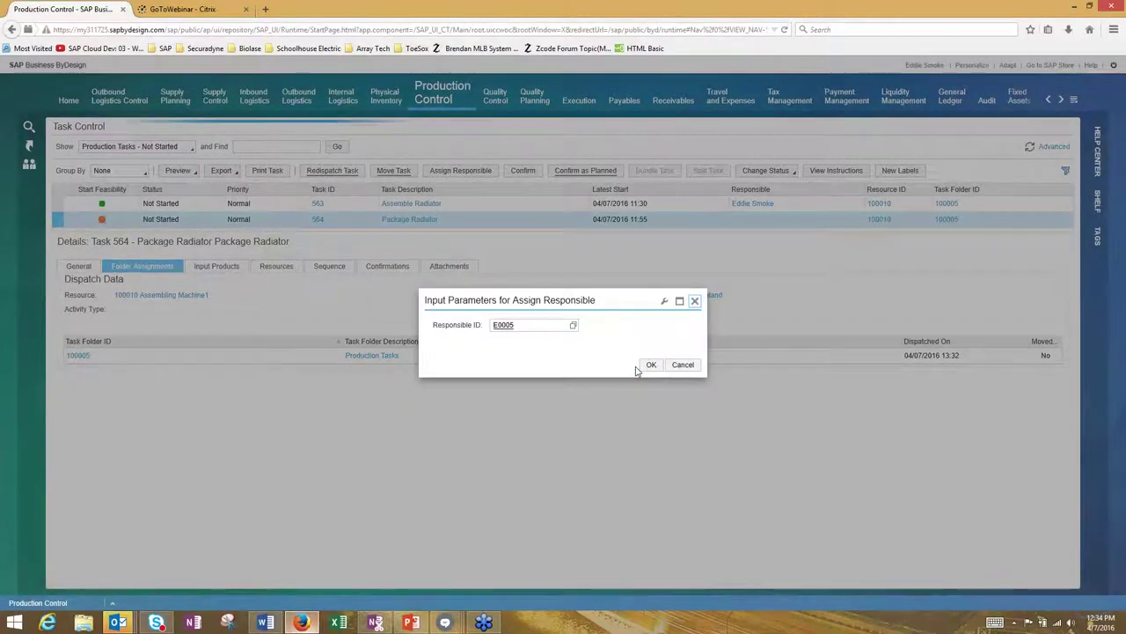
pyautogui.click(649, 364)
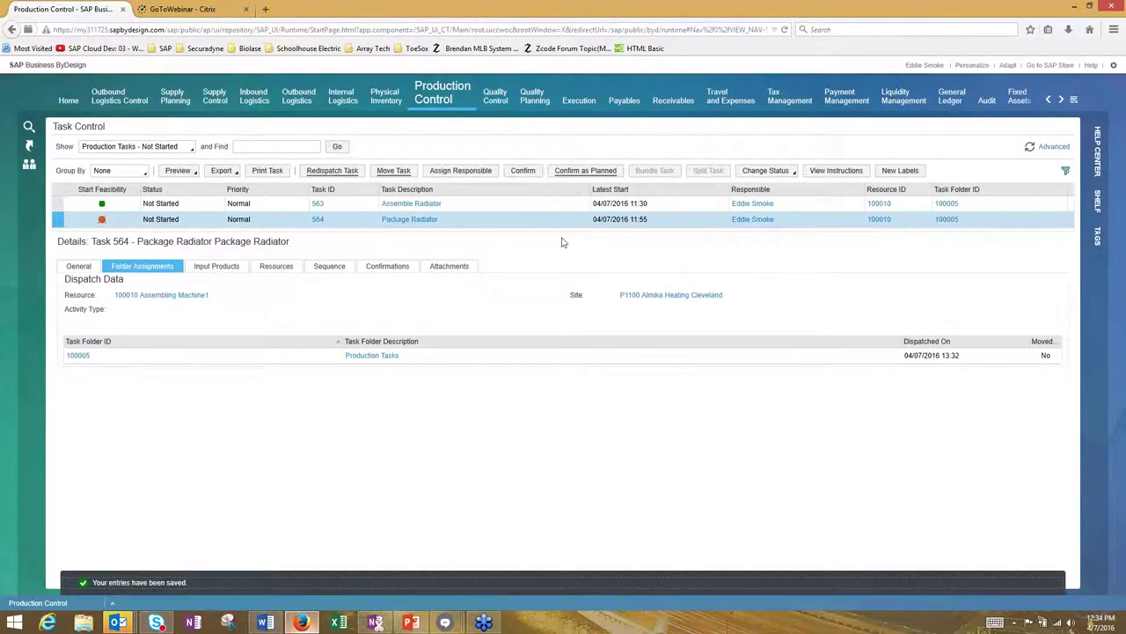
pyautogui.click(147, 206)
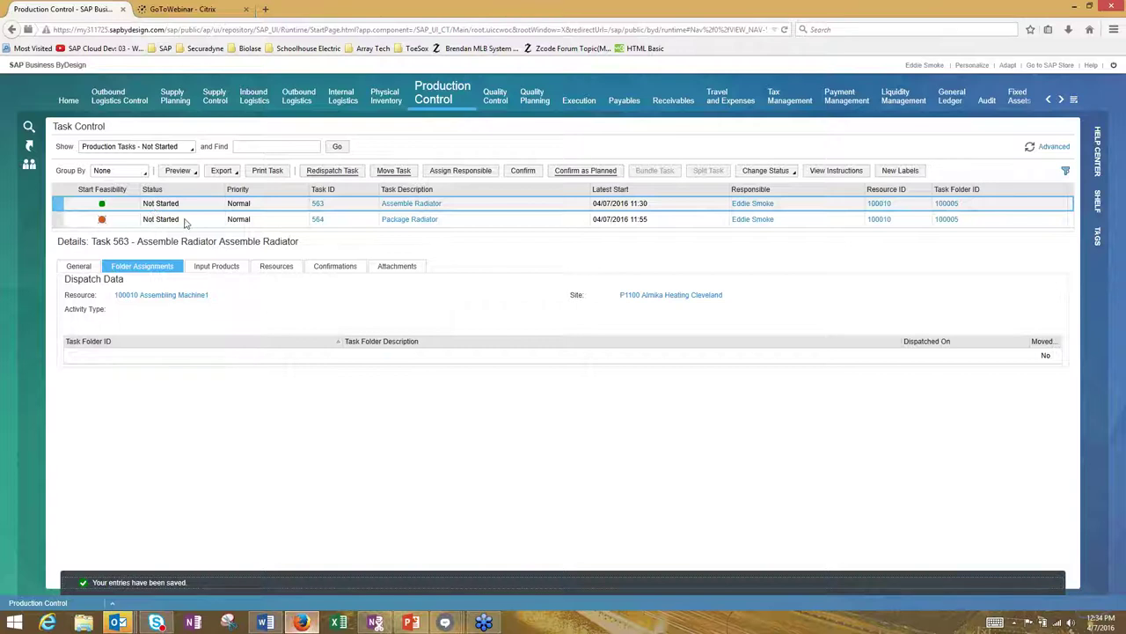
# - Check task 563's General, empty Input Products and Sequence tabs, showing successor 564 Package Radiator
pyautogui.click(88, 266)
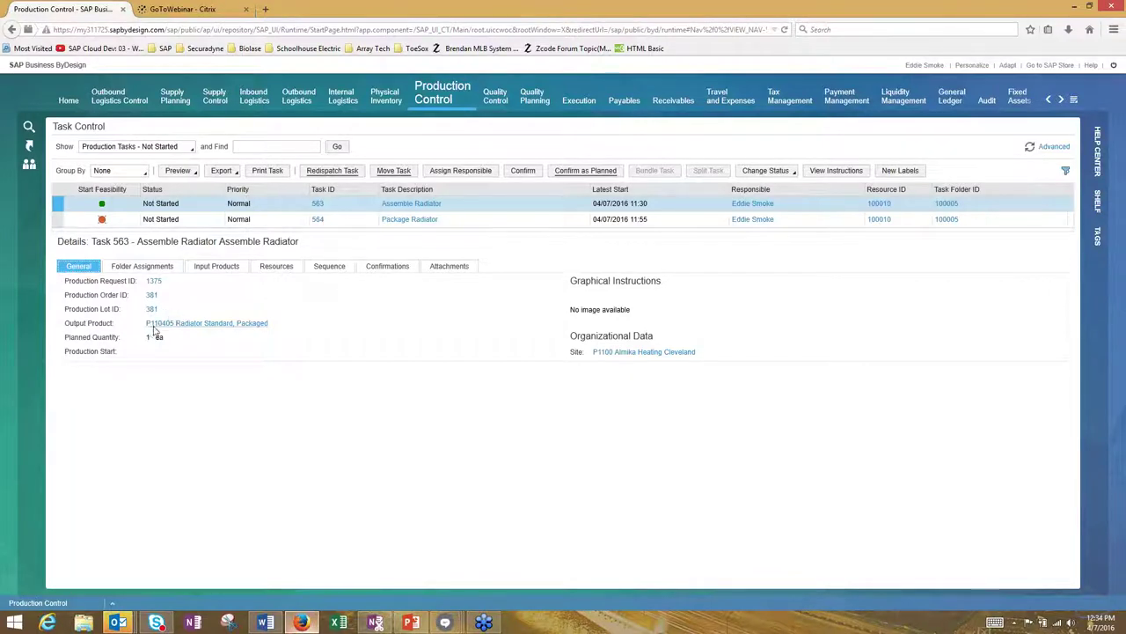
pyautogui.click(227, 266)
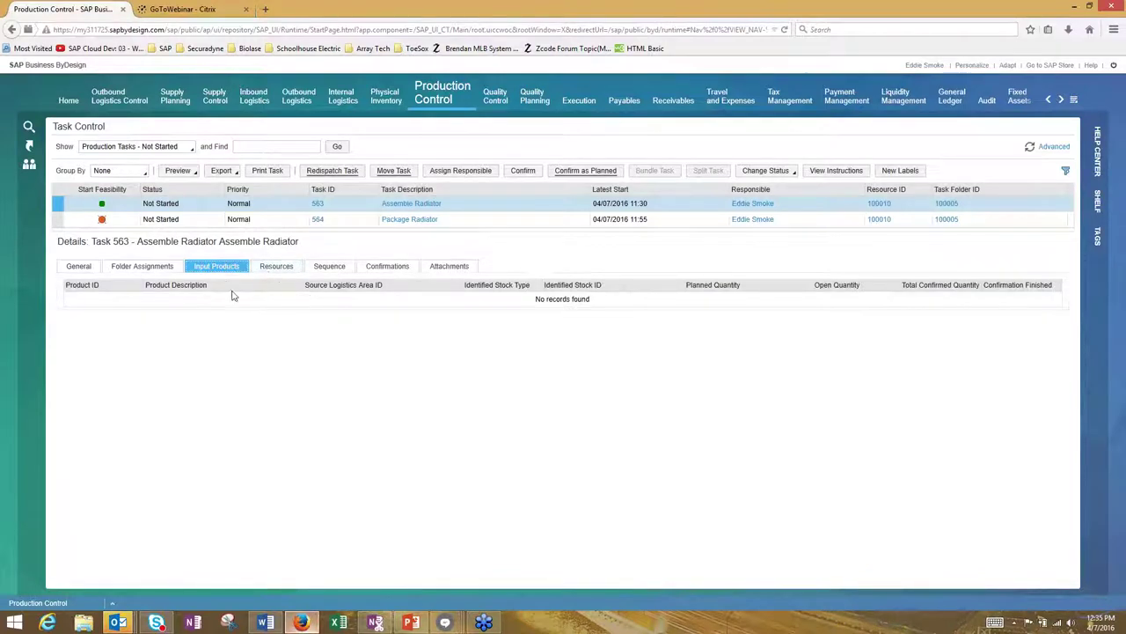
pyautogui.click(329, 266)
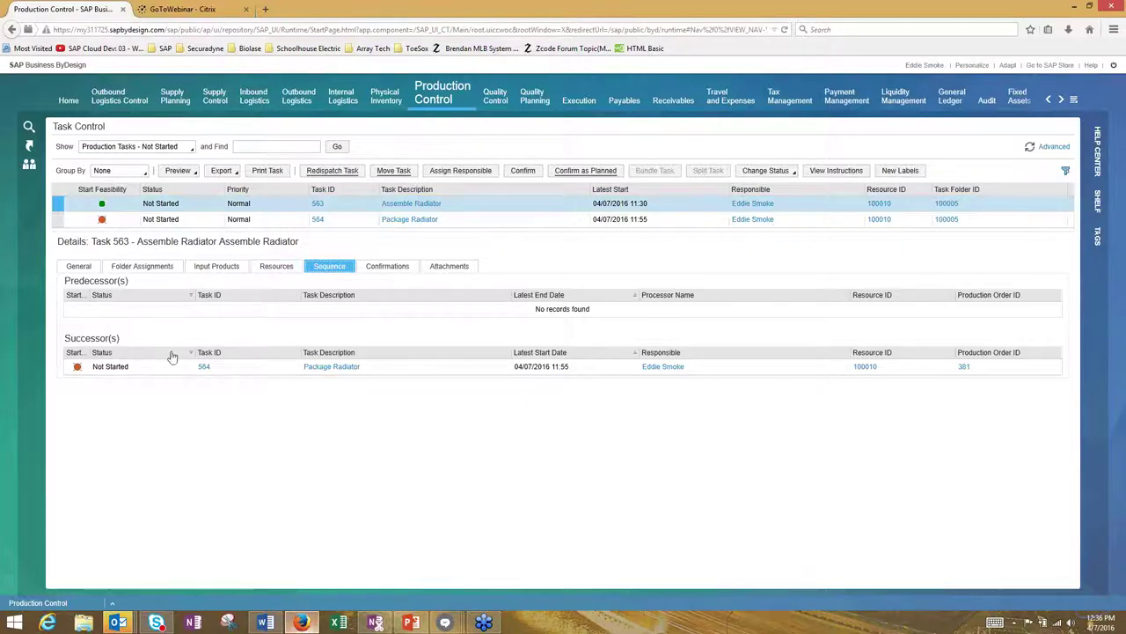
pyautogui.click(152, 206)
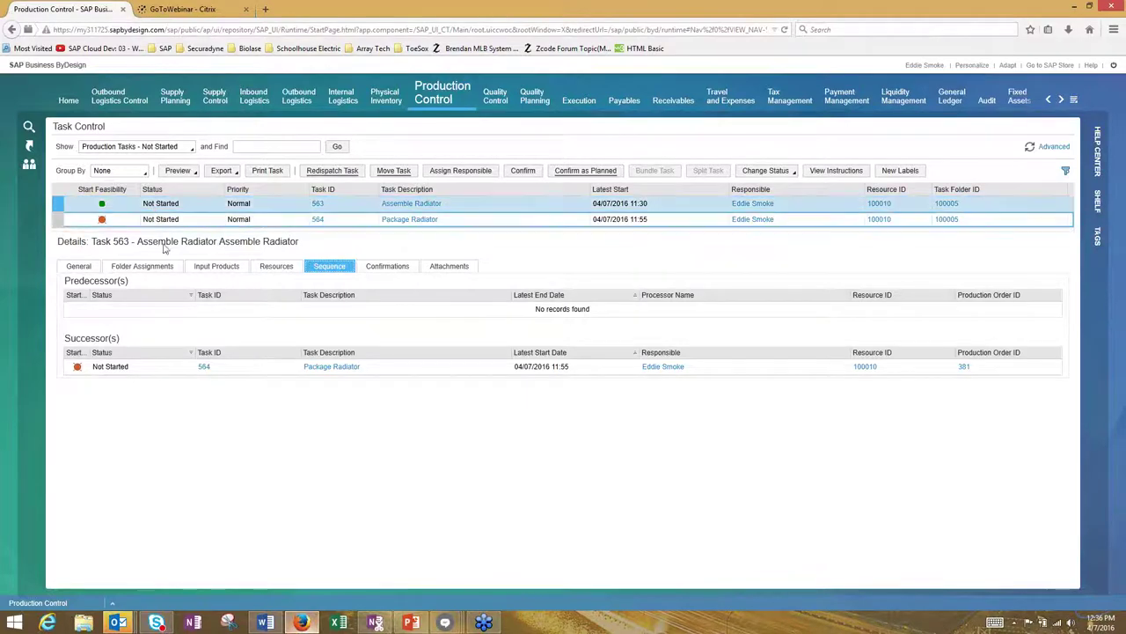
# - Open task 563 for confirmation and view its Setup Radiator Assembly and Assemble Radiator activities
pyautogui.click(537, 173)
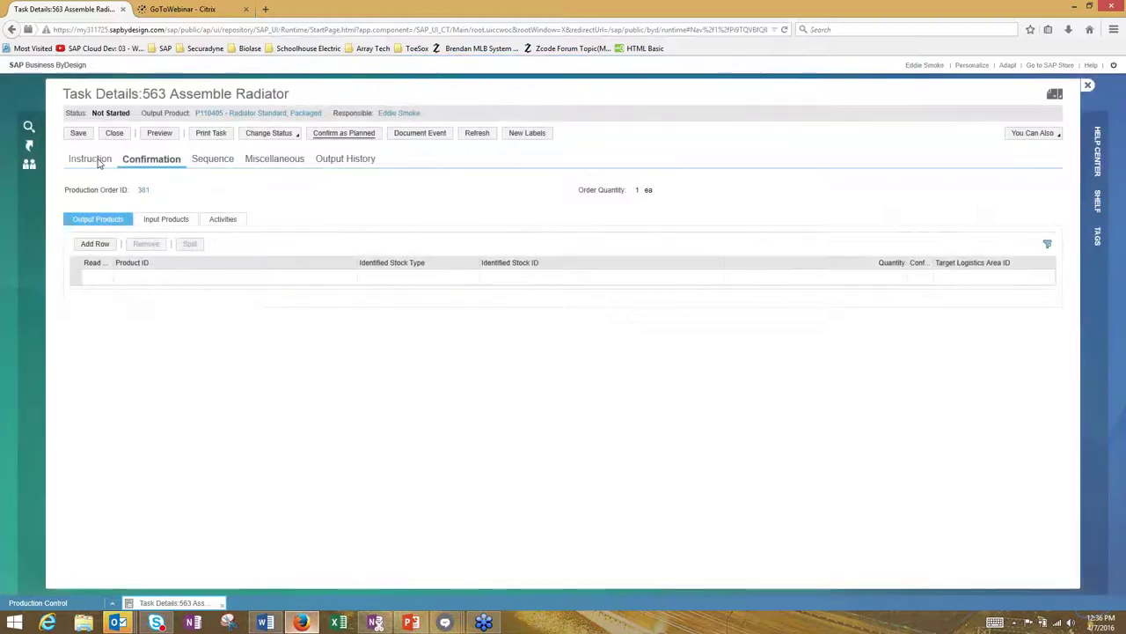
pyautogui.click(99, 162)
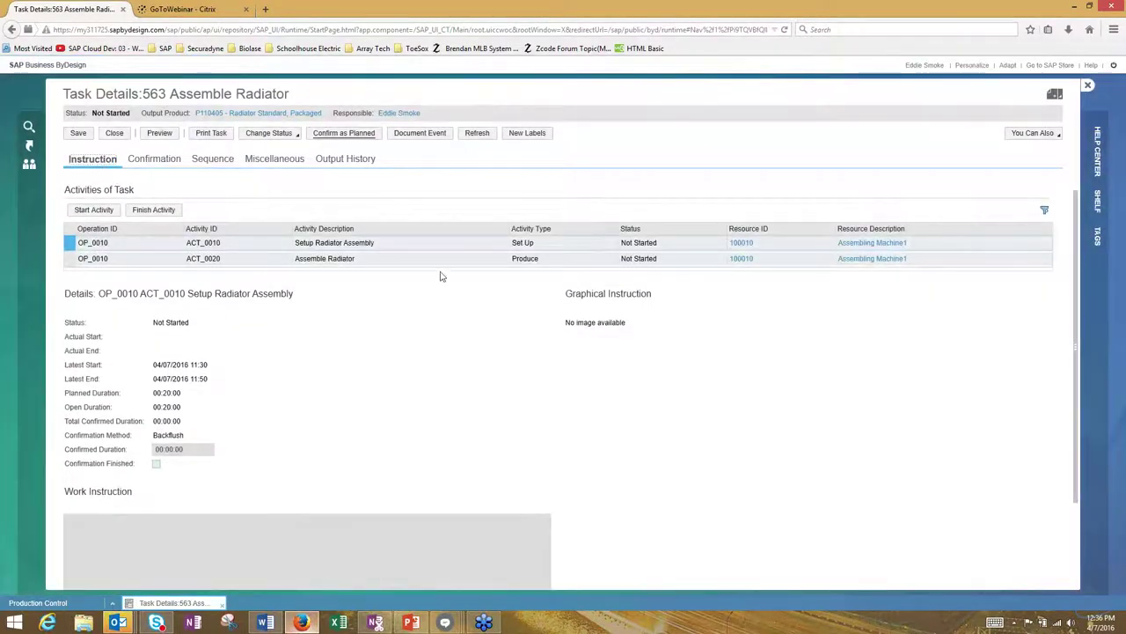
pyautogui.click(345, 262)
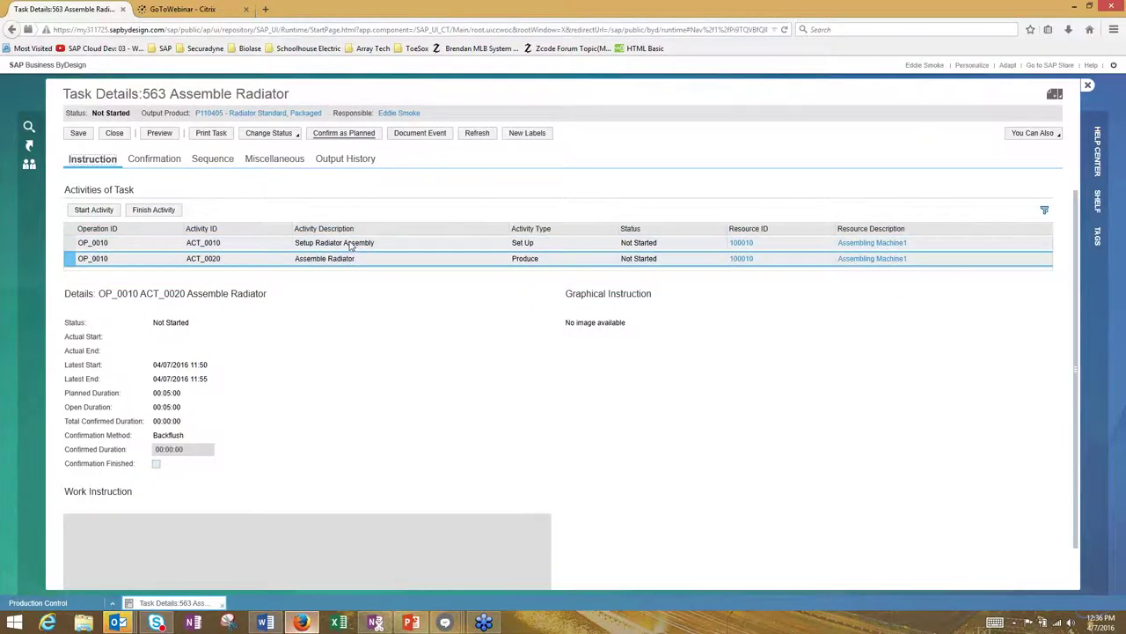
pyautogui.click(350, 245)
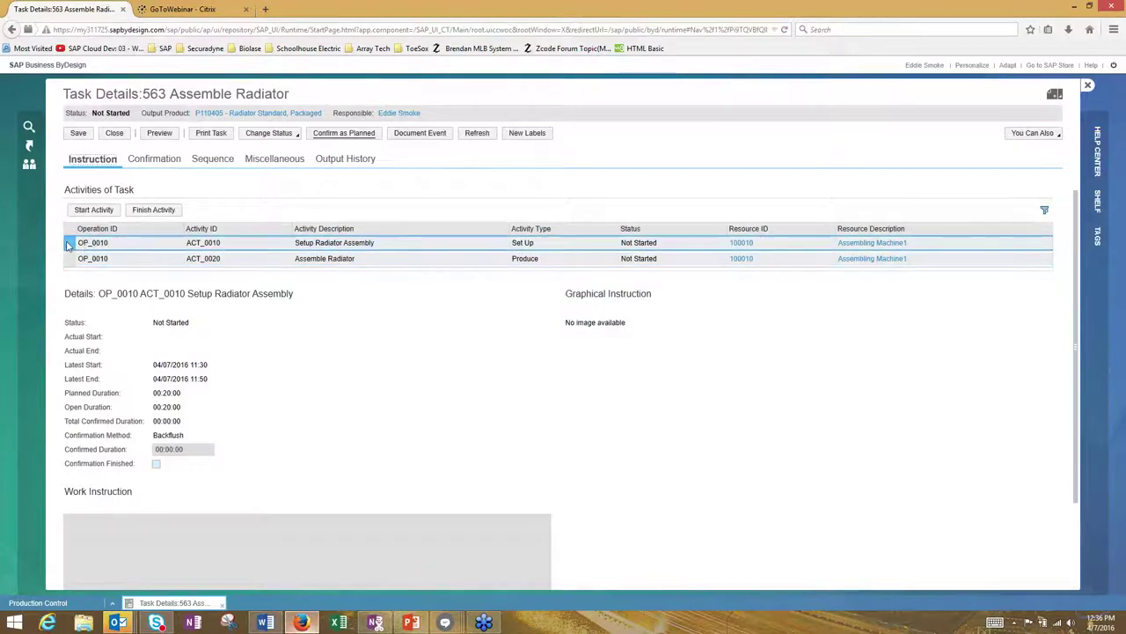
# - Start and finish activities ACT_0010 and ACT_0020 of task 563, then save the task
pyautogui.click(83, 213)
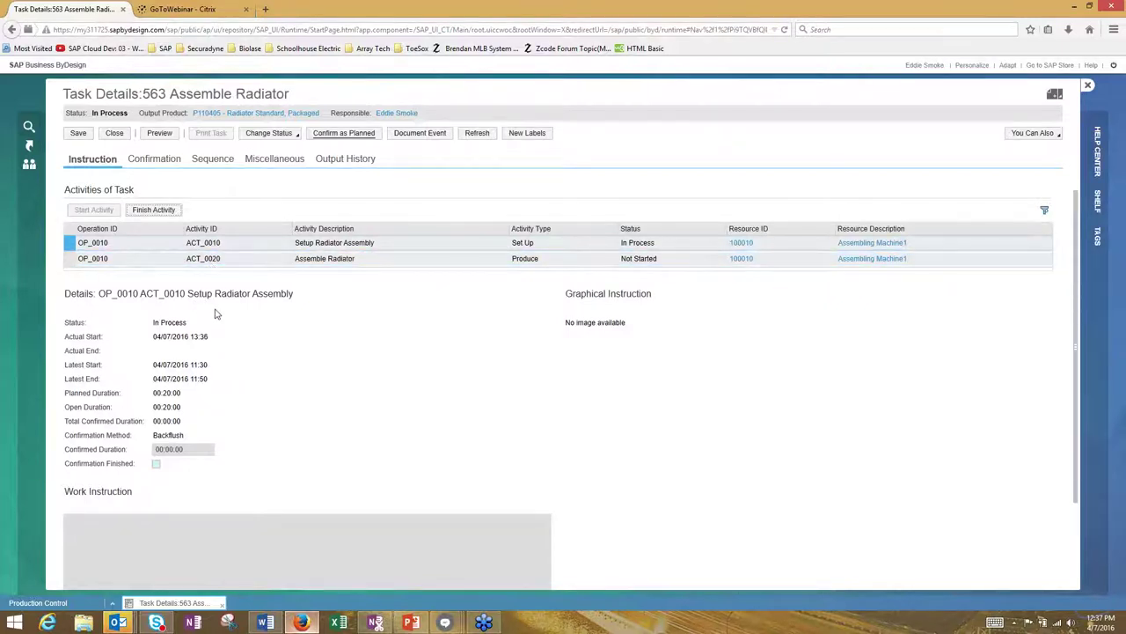
pyautogui.click(154, 210)
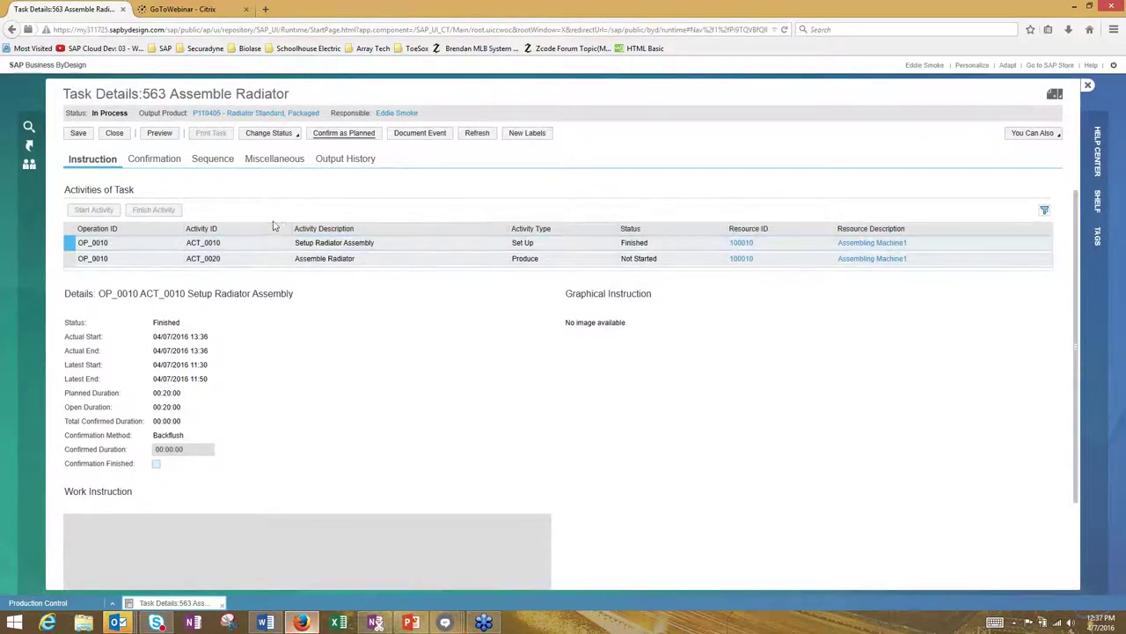
pyautogui.click(74, 264)
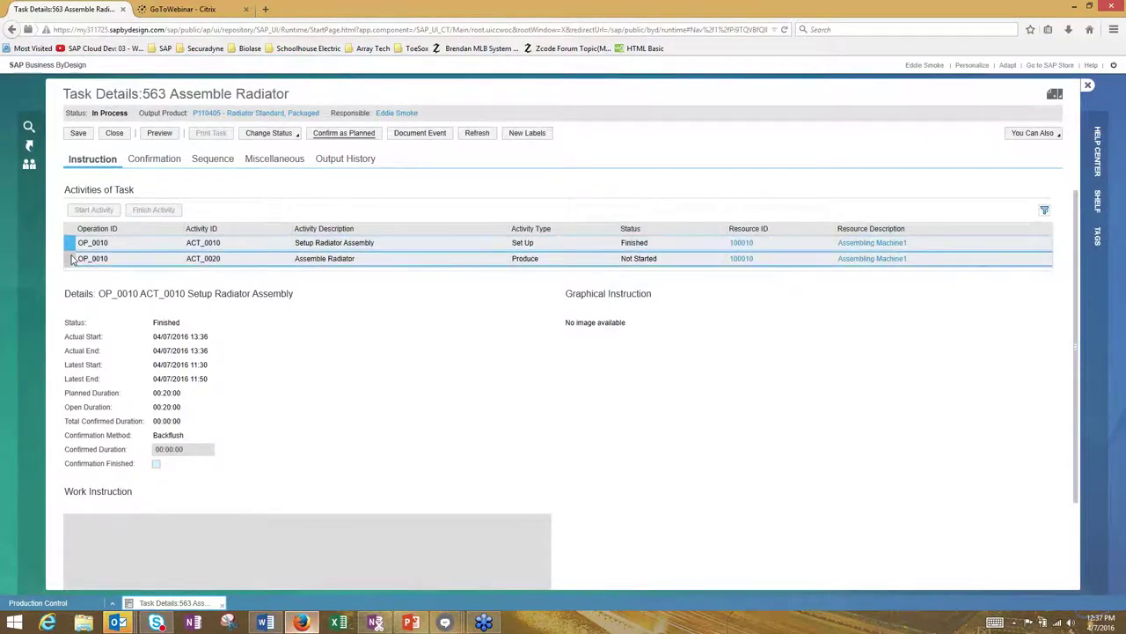
pyautogui.click(73, 258)
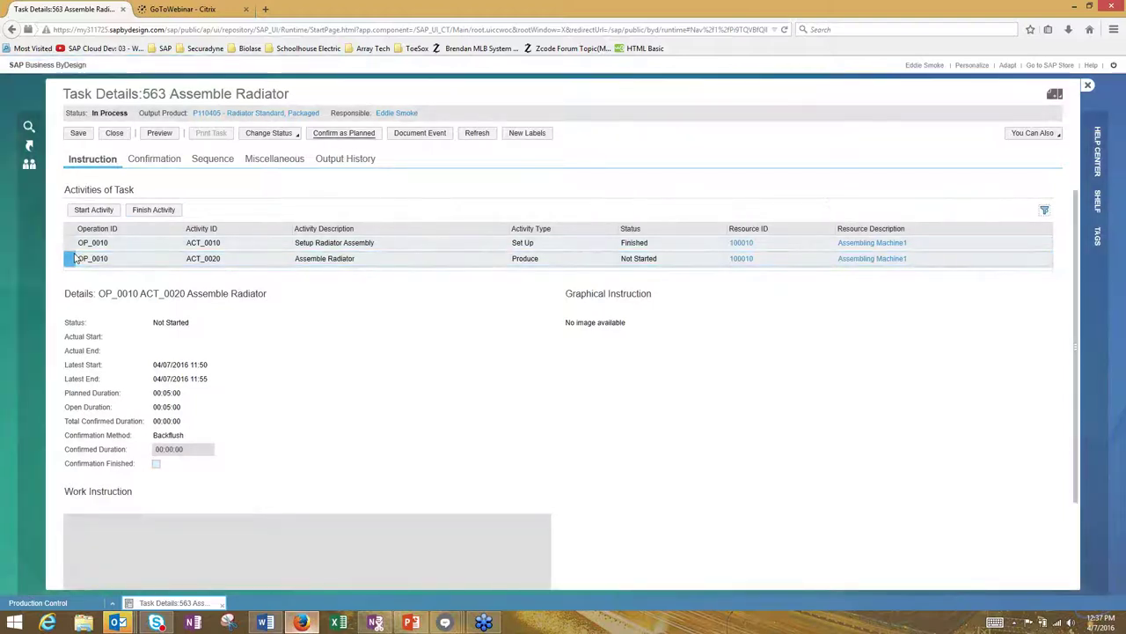
pyautogui.click(77, 263)
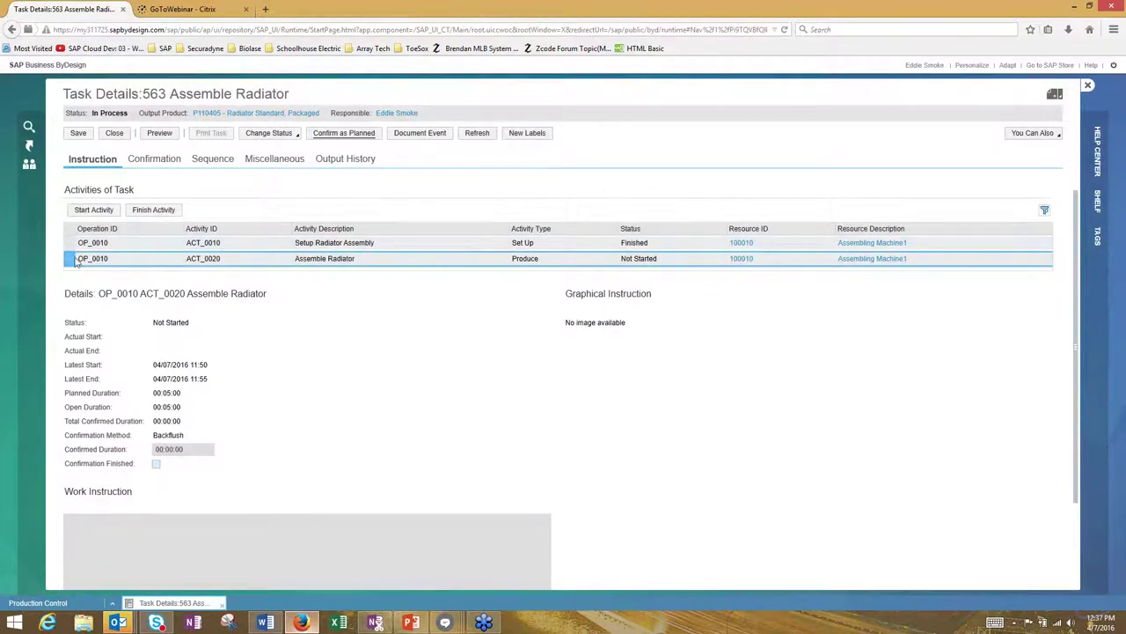
pyautogui.click(94, 211)
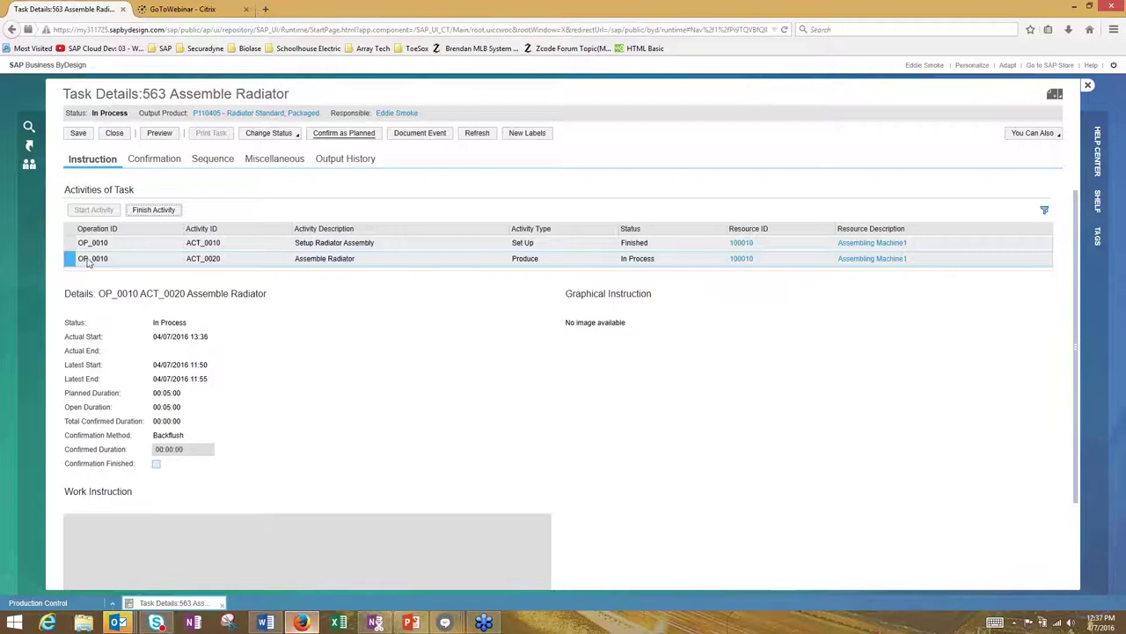
pyautogui.click(165, 214)
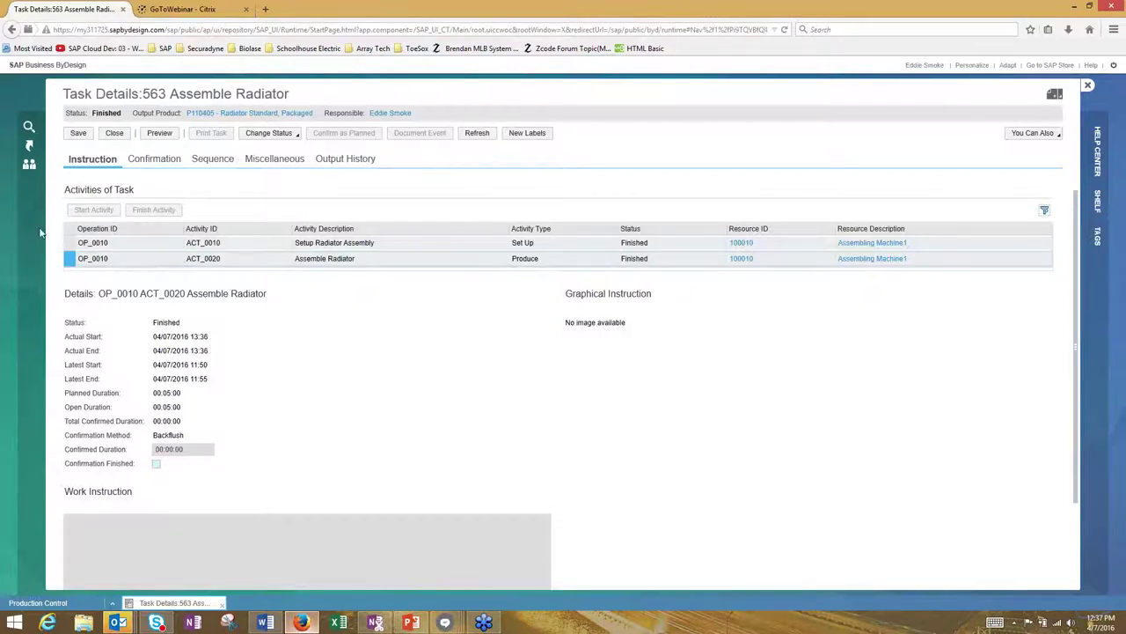
pyautogui.click(76, 135)
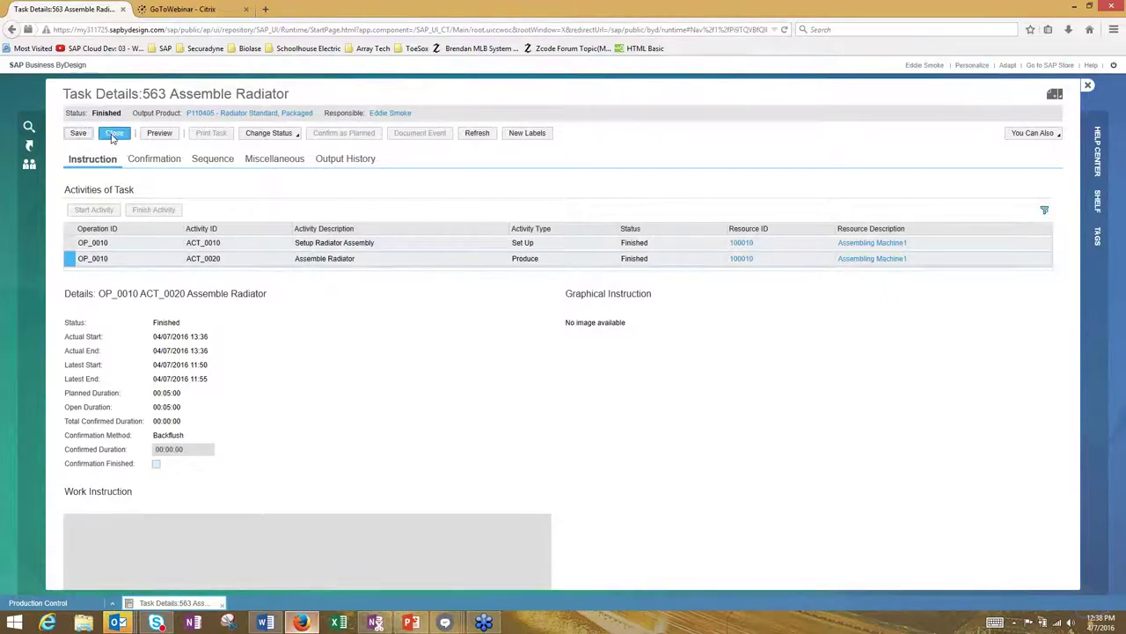
# - Close task 563's details, refresh the task list, and check task 564's Sequence tab
pyautogui.click(113, 133)
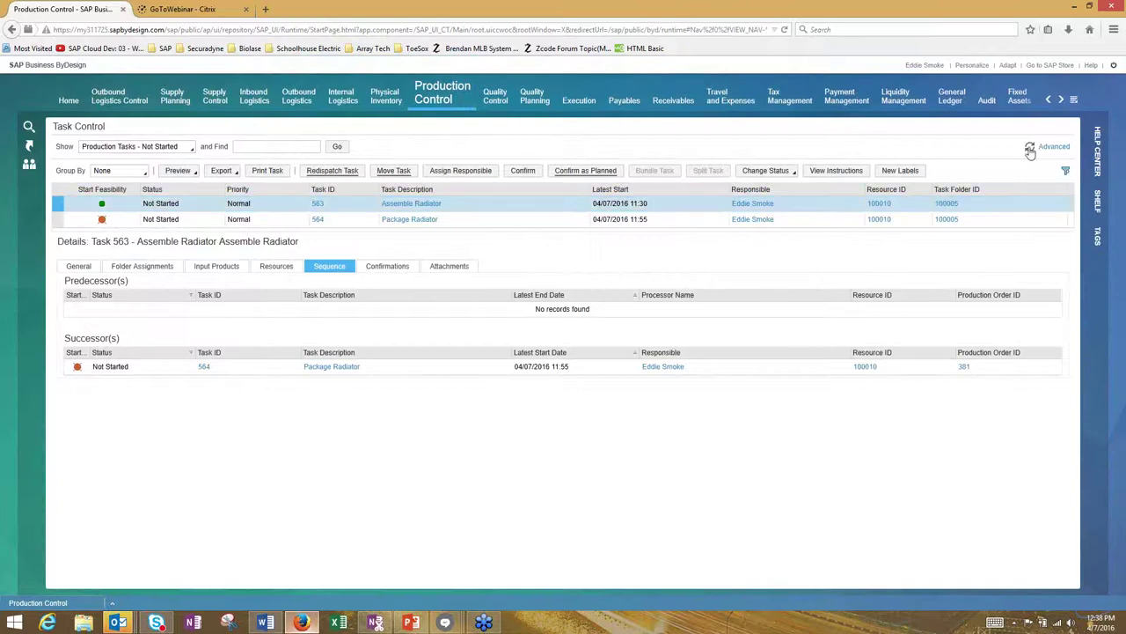
pyautogui.click(173, 204)
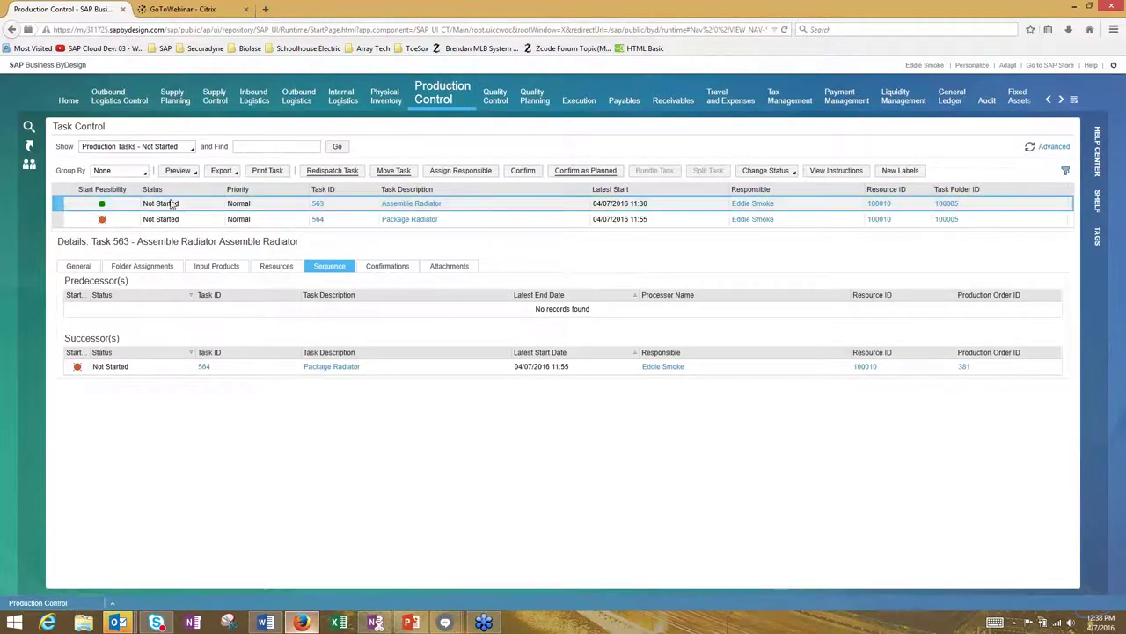
pyautogui.click(1030, 146)
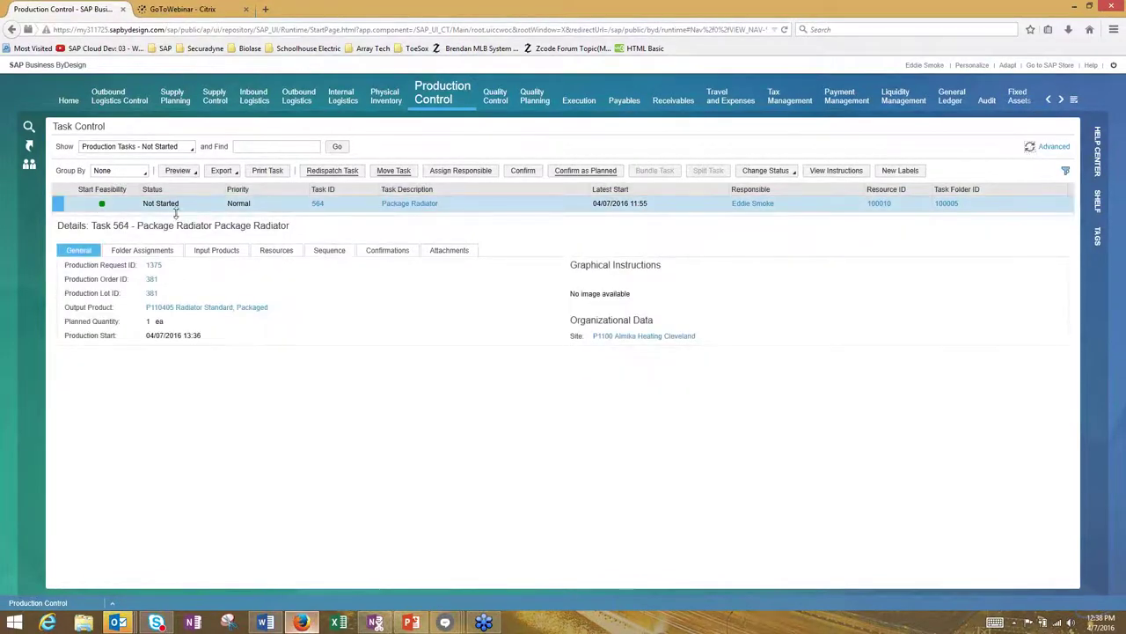
pyautogui.click(328, 250)
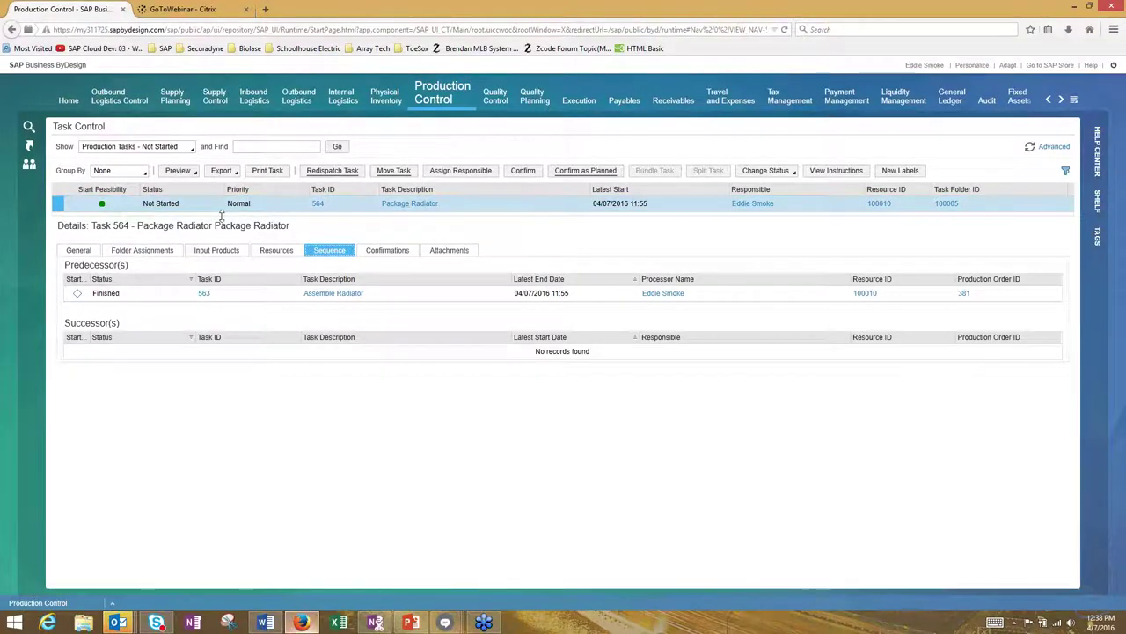
# - Switch the task view to In Process, then back to Not Started
pyautogui.click(150, 148)
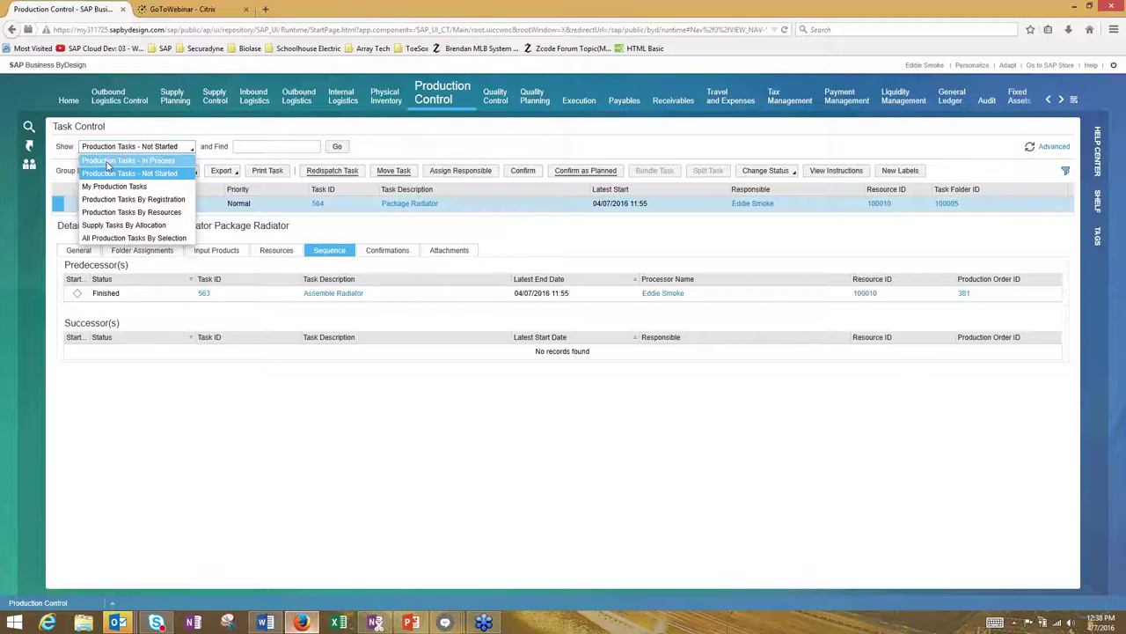
pyautogui.click(108, 161)
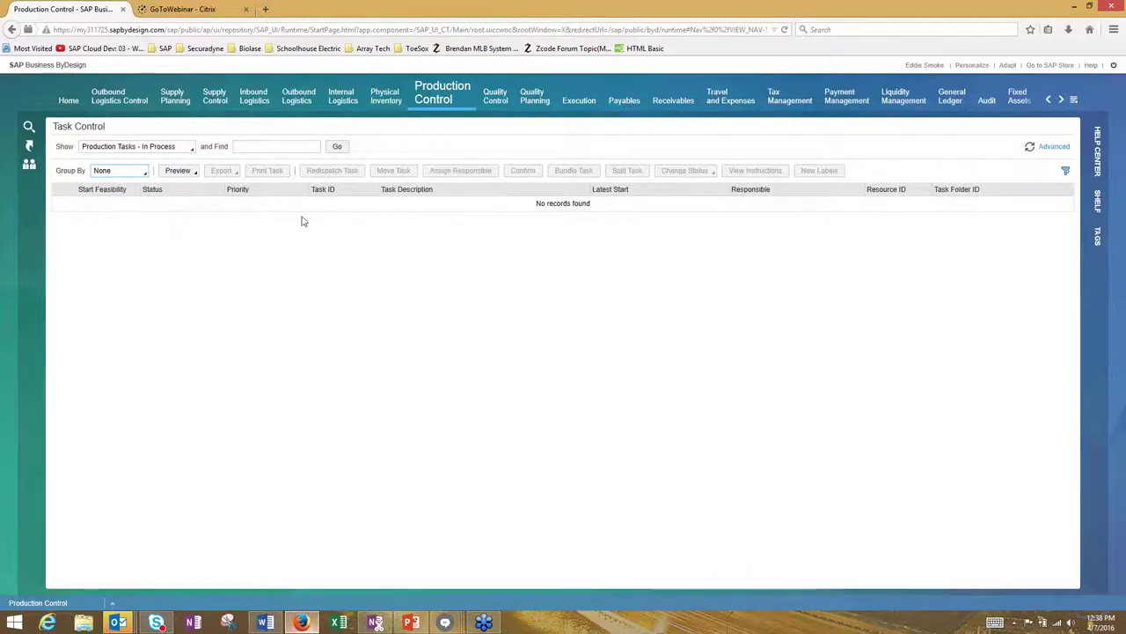
pyautogui.click(183, 149)
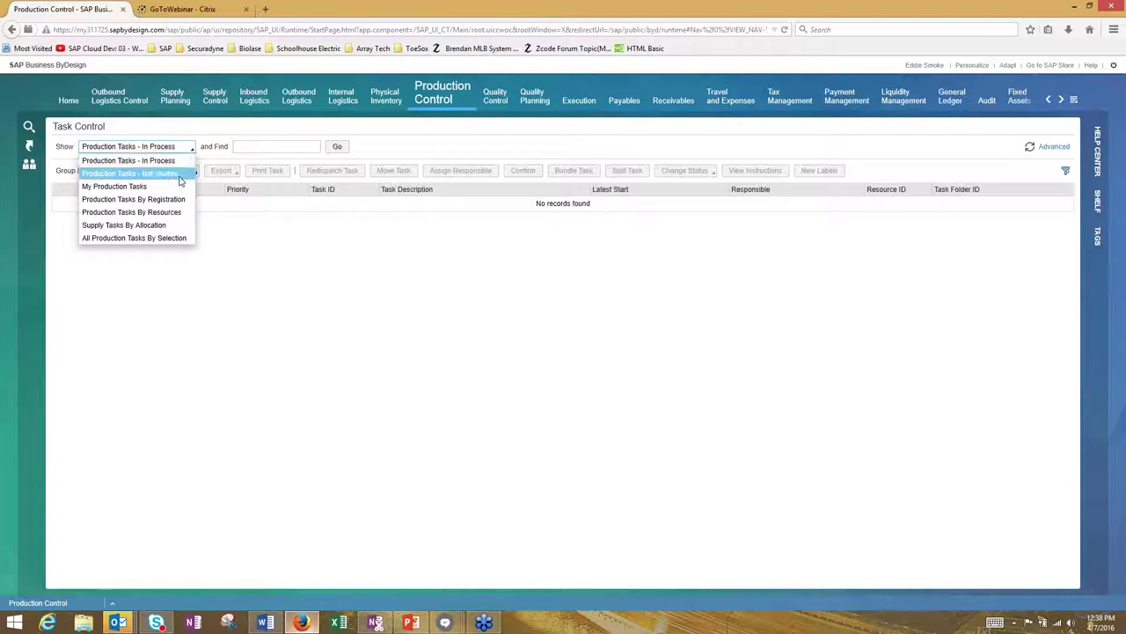
pyautogui.click(180, 176)
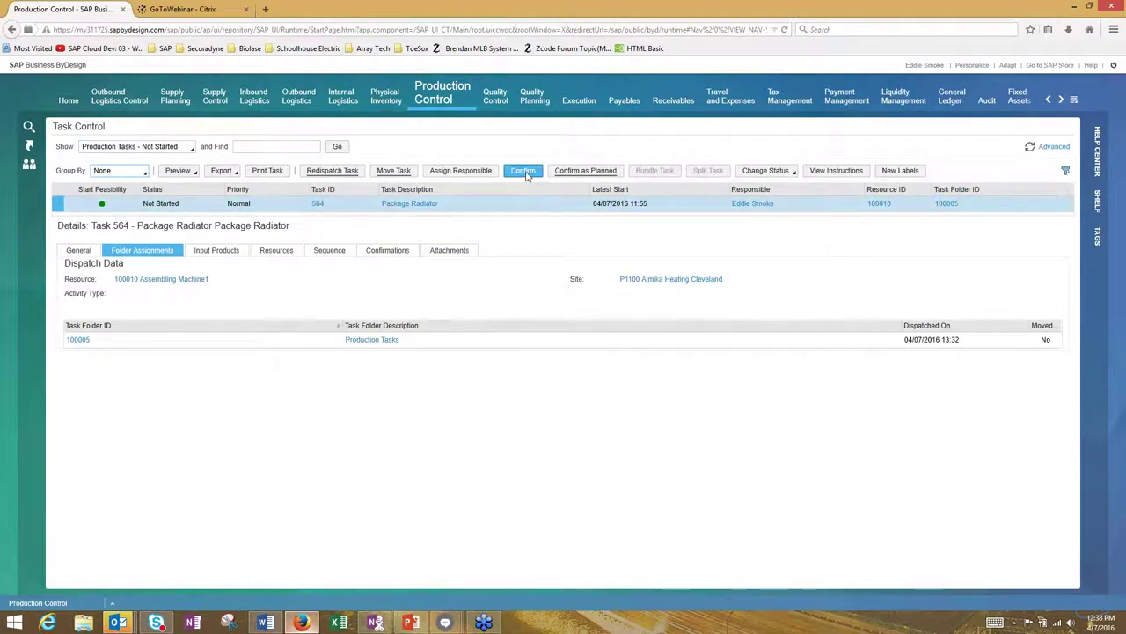
# - Start and finish task 564's OP_0020 Package Radiator activity, then view its Confirmation tab
pyautogui.click(525, 171)
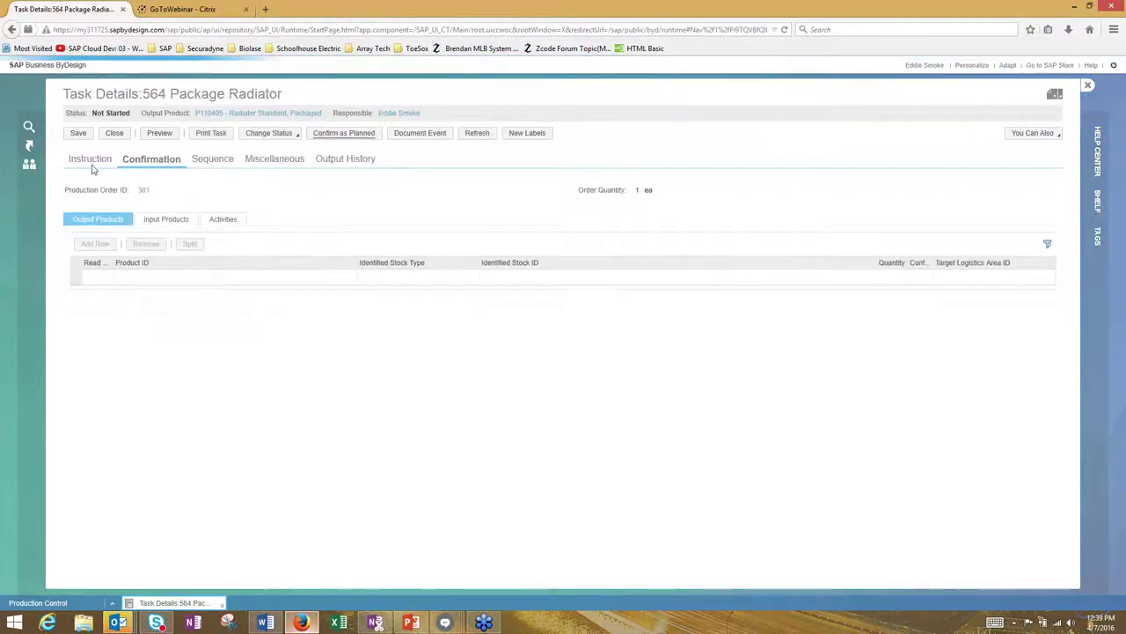
pyautogui.click(90, 164)
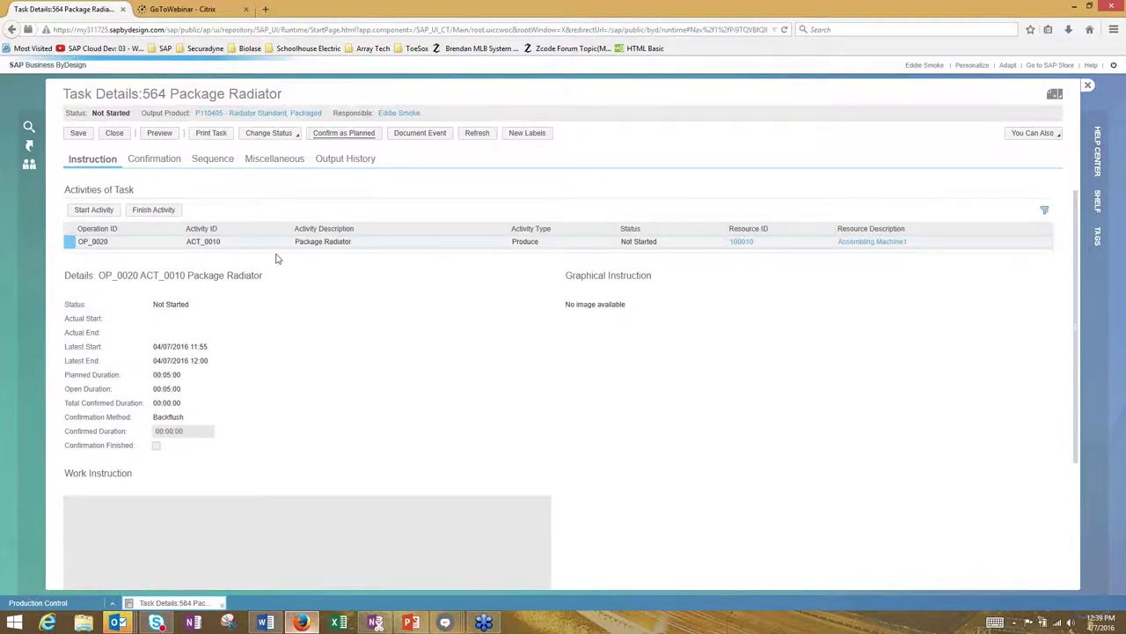
pyautogui.click(307, 246)
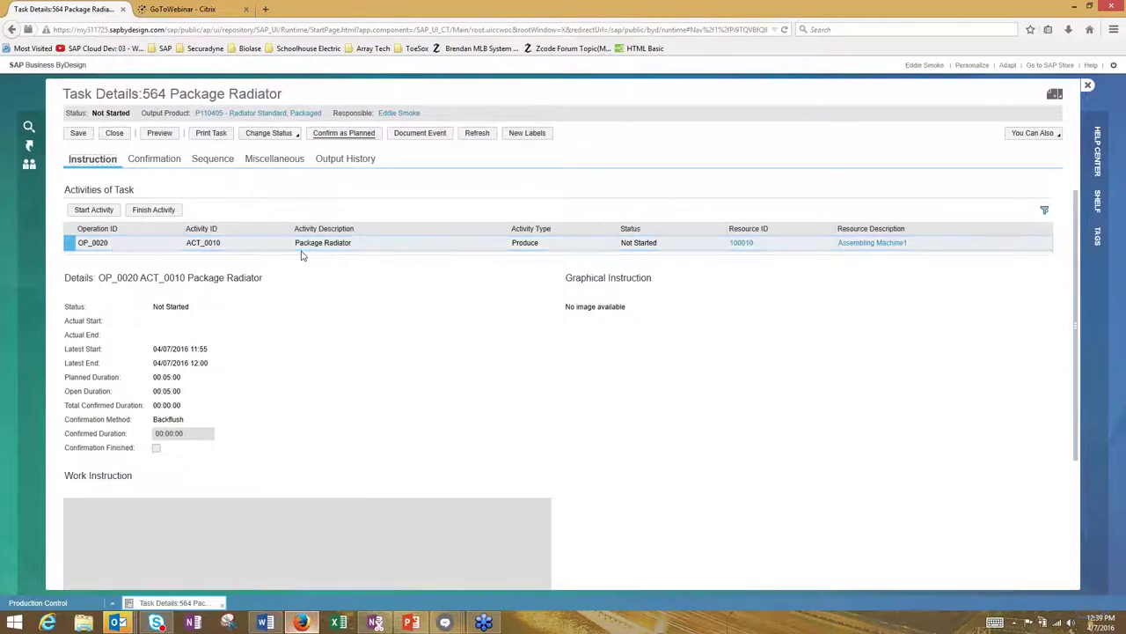
pyautogui.click(95, 210)
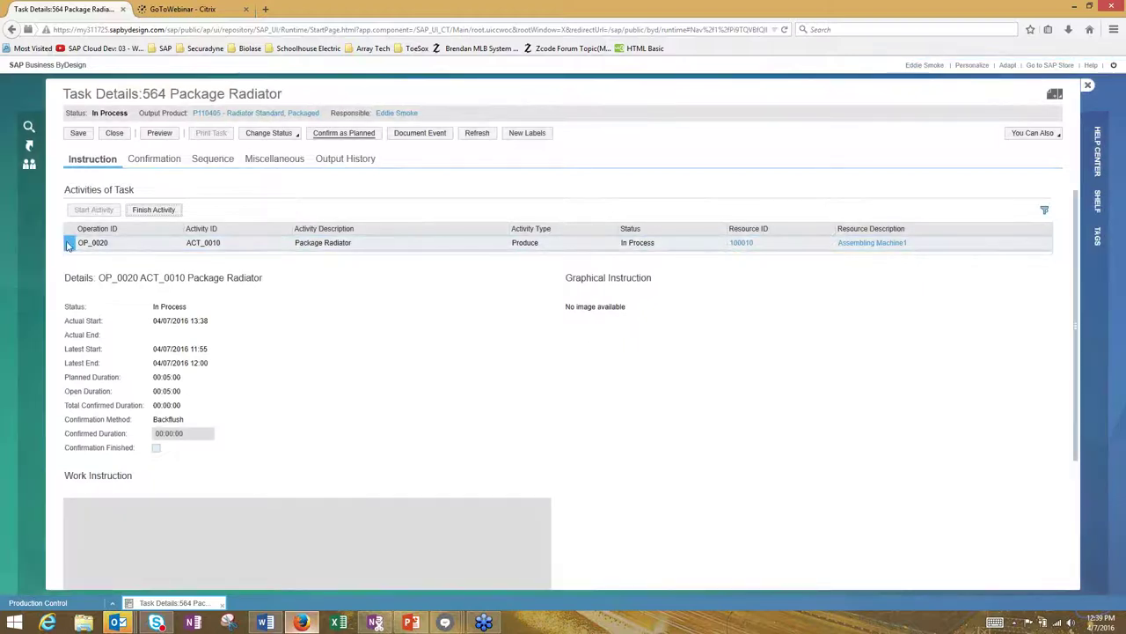
pyautogui.click(172, 211)
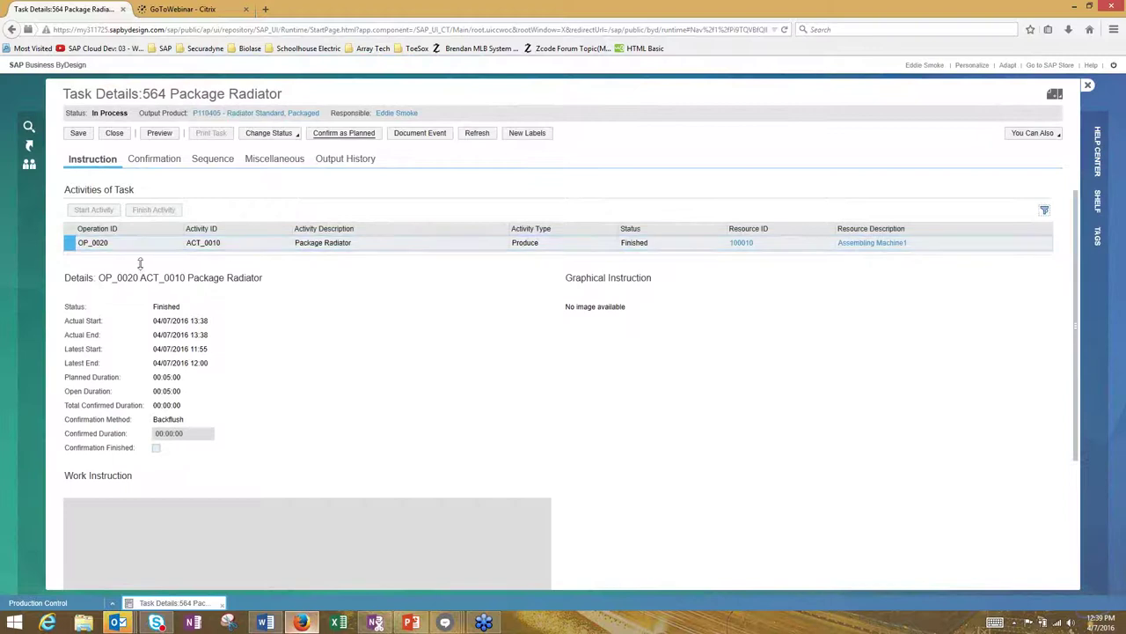
pyautogui.click(90, 242)
pyautogui.click(108, 137)
pyautogui.click(159, 164)
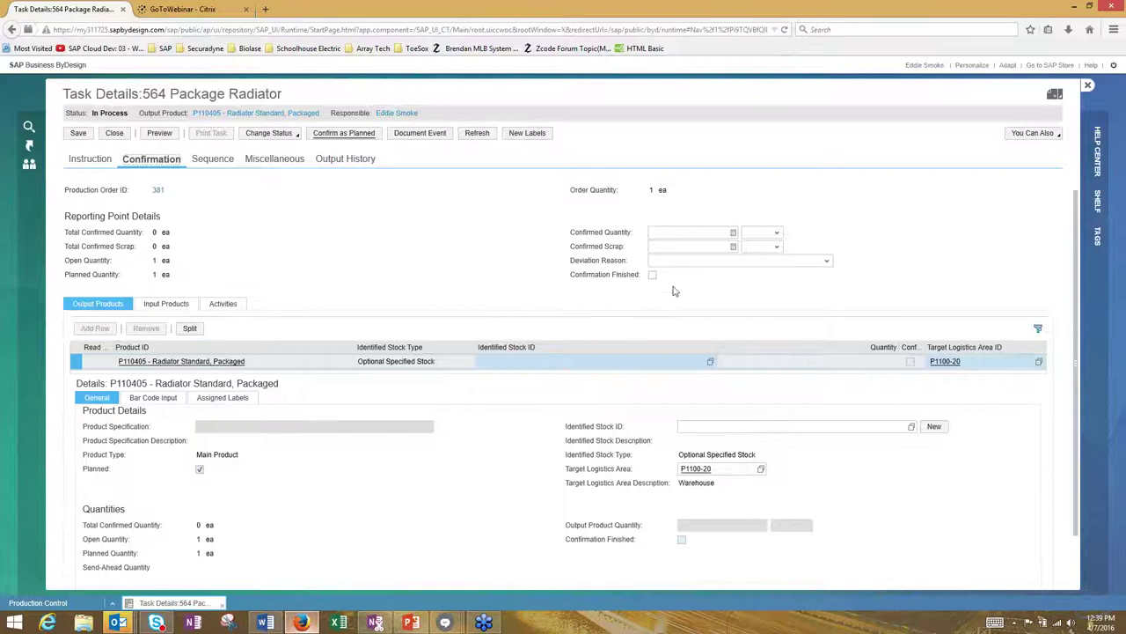
# - Confirm 1 ea output for task 564, tick Confirmation Finished, and save
pyautogui.click(723, 232)
pyautogui.write('1')
pyautogui.press('Return')
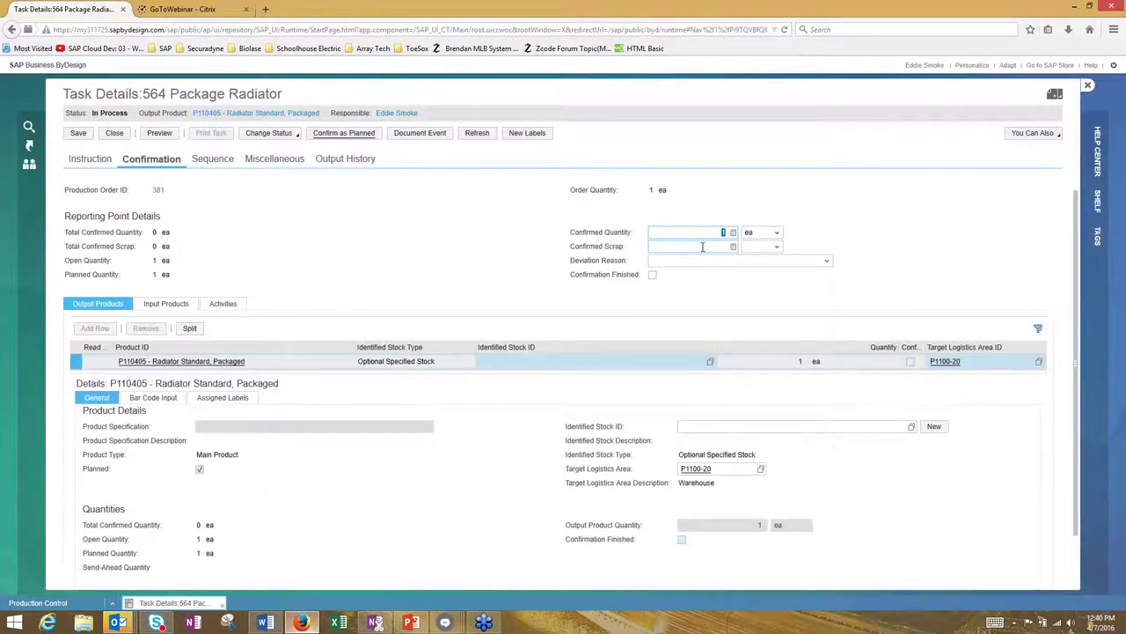
pyautogui.click(655, 277)
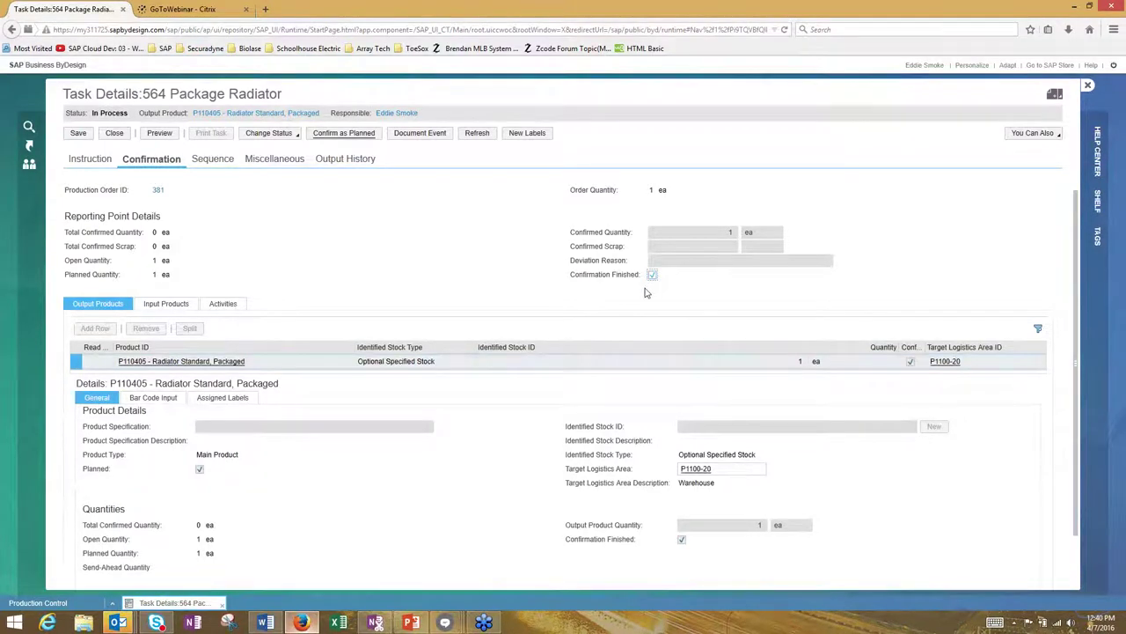
pyautogui.click(652, 276)
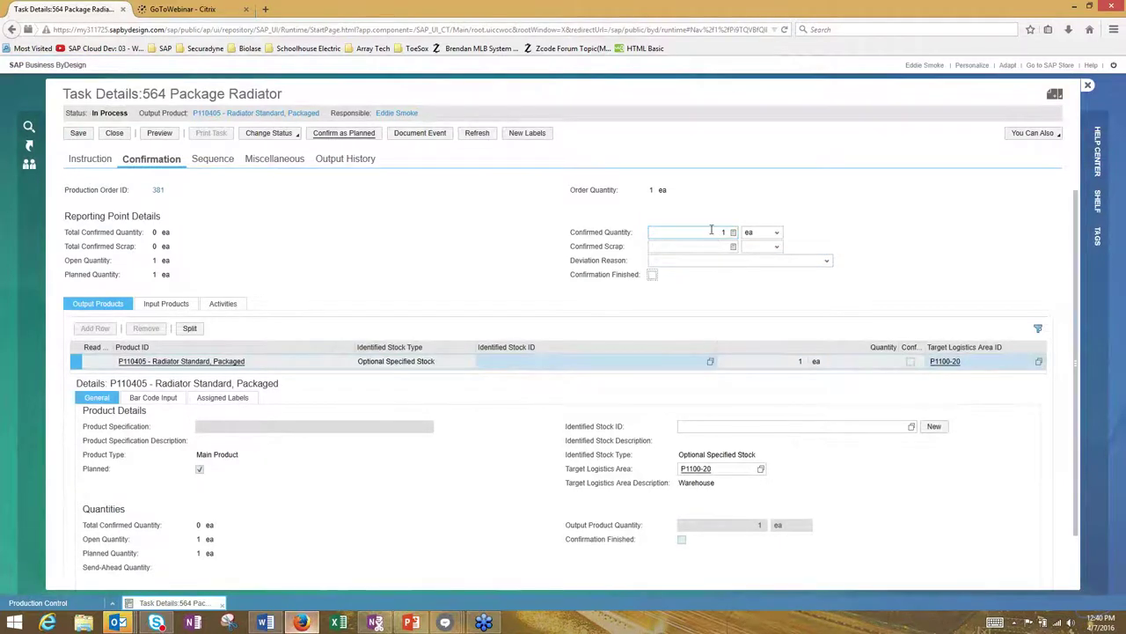
pyautogui.doubleClick(722, 232)
pyautogui.click(652, 276)
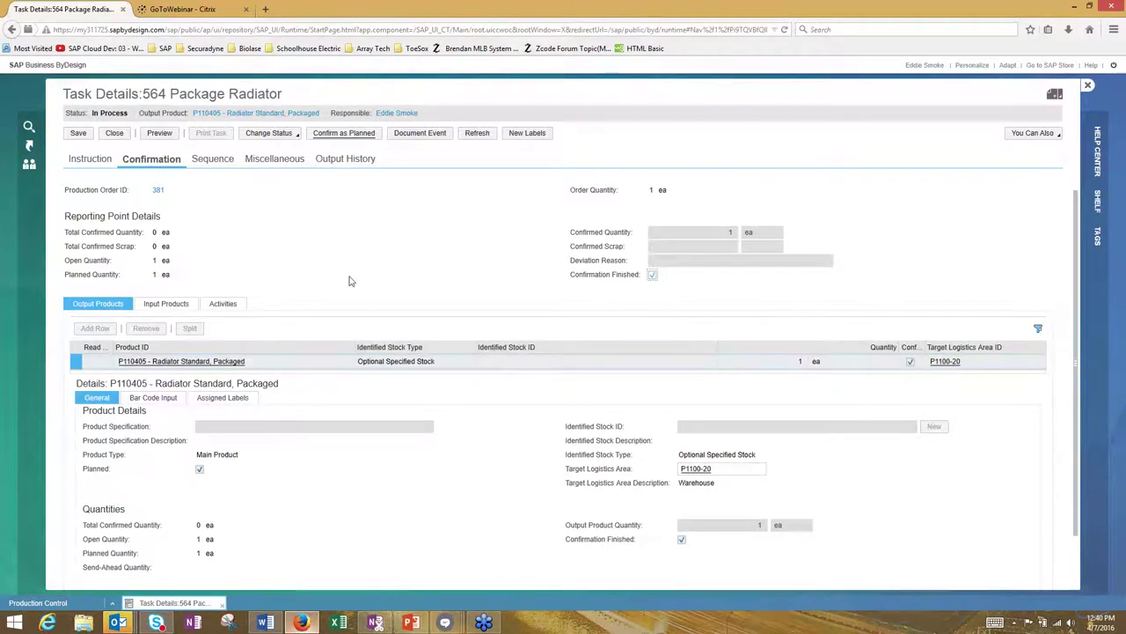
pyautogui.click(76, 132)
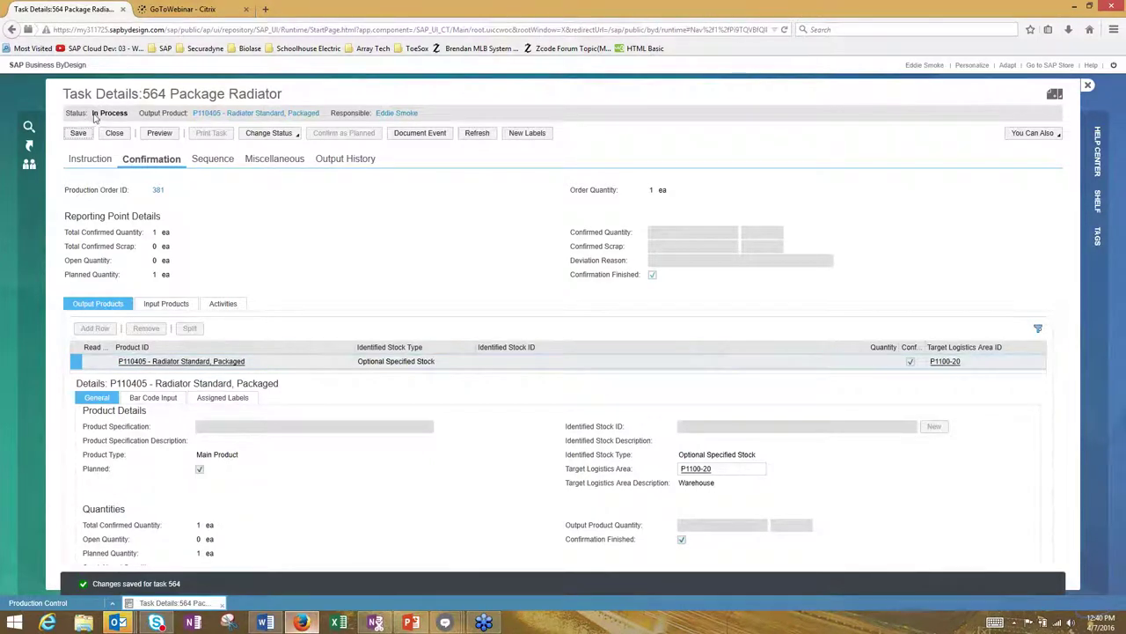
# - Change task 564's status to Finish, confirm the finish parameters, and close its details
pyautogui.click(296, 137)
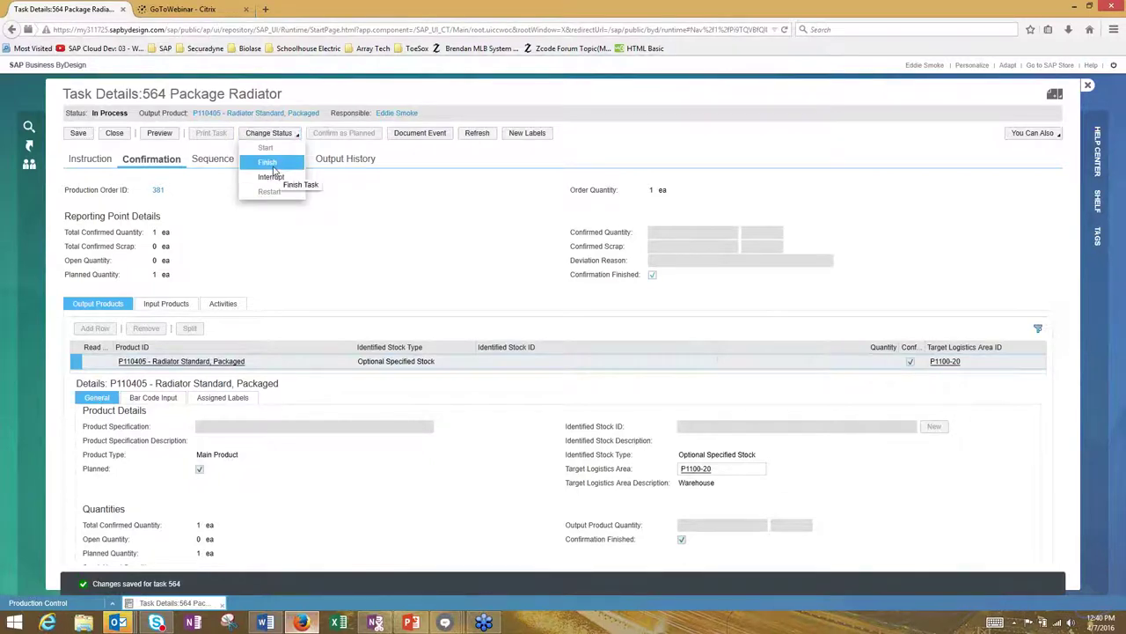
pyautogui.click(268, 163)
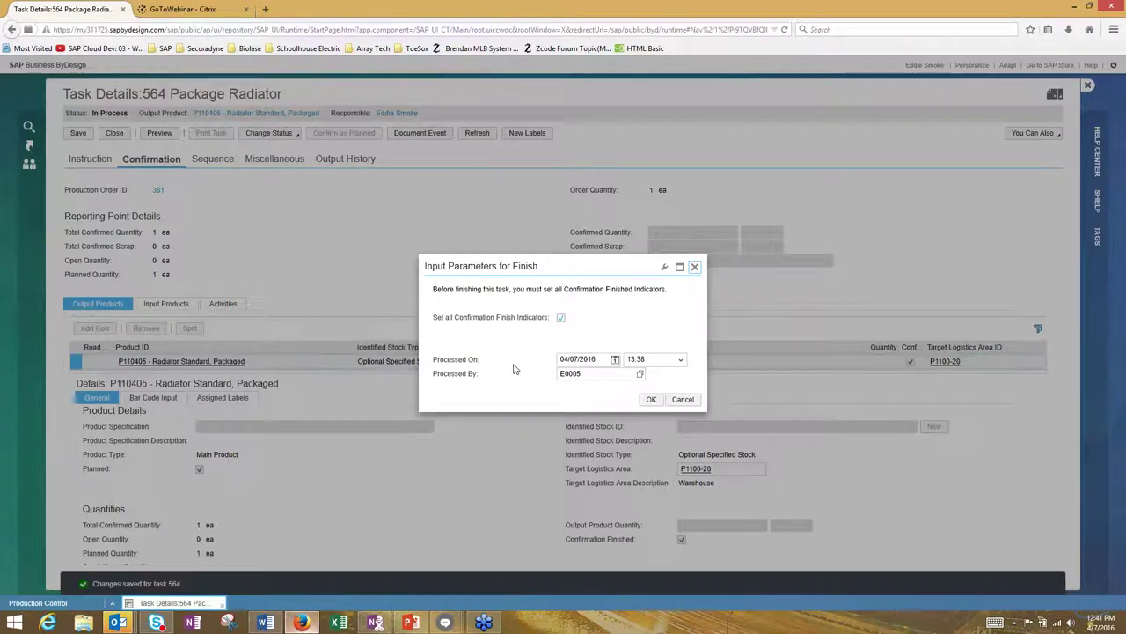
pyautogui.click(652, 399)
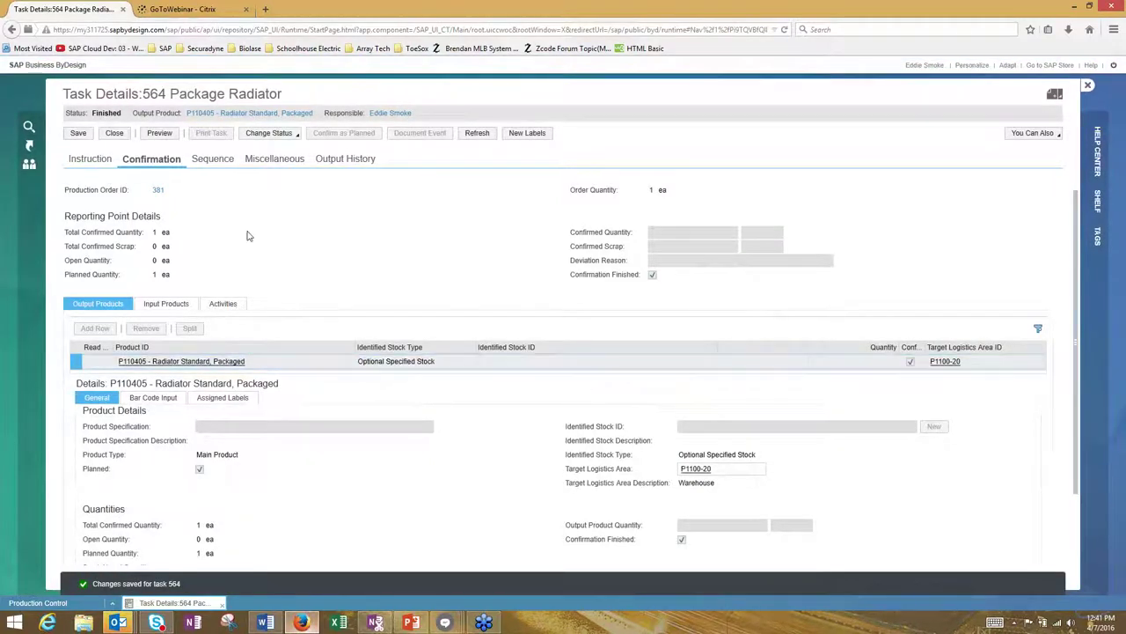
pyautogui.click(115, 133)
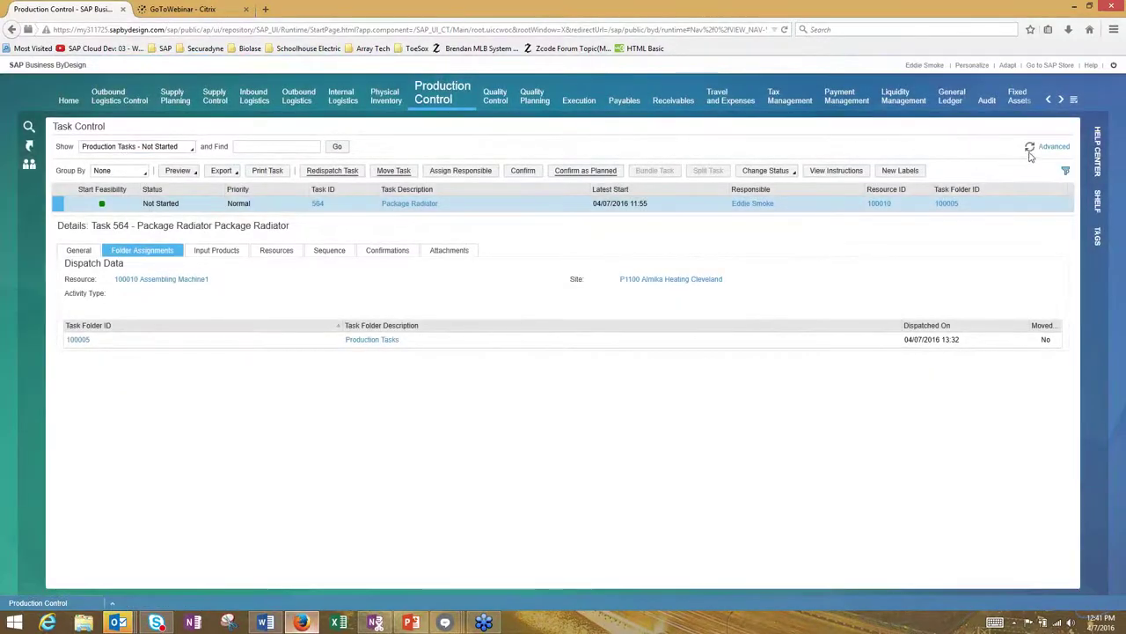
# - Refresh tasks, show All Production Lots in Monitoring, and open Finished lot 381 for editing
pyautogui.click(1029, 147)
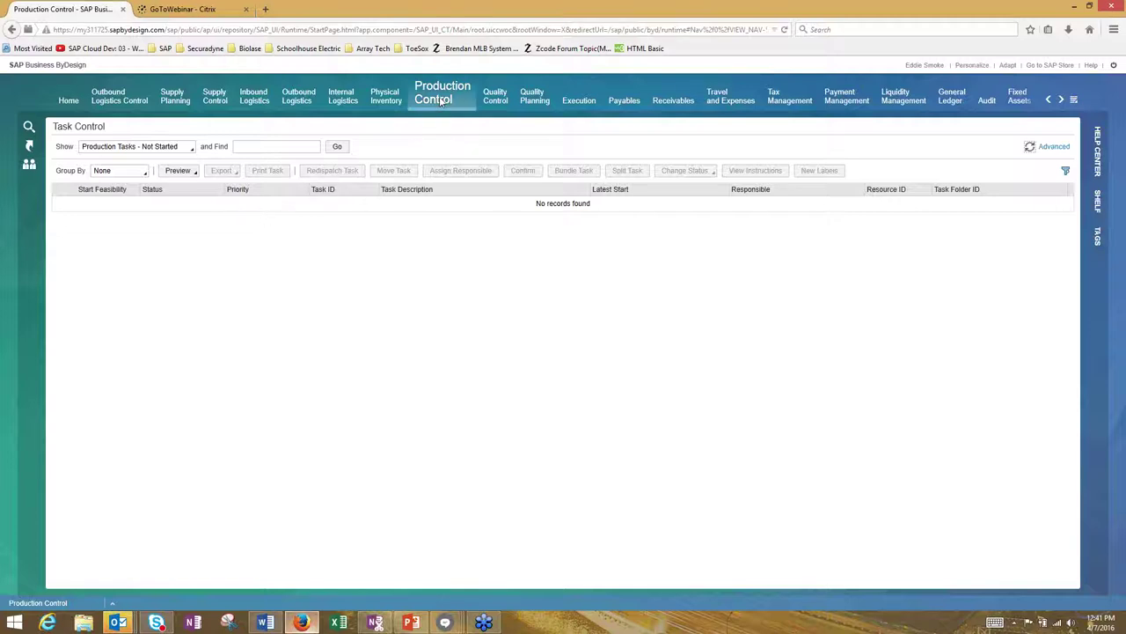
pyautogui.moveTo(442, 101)
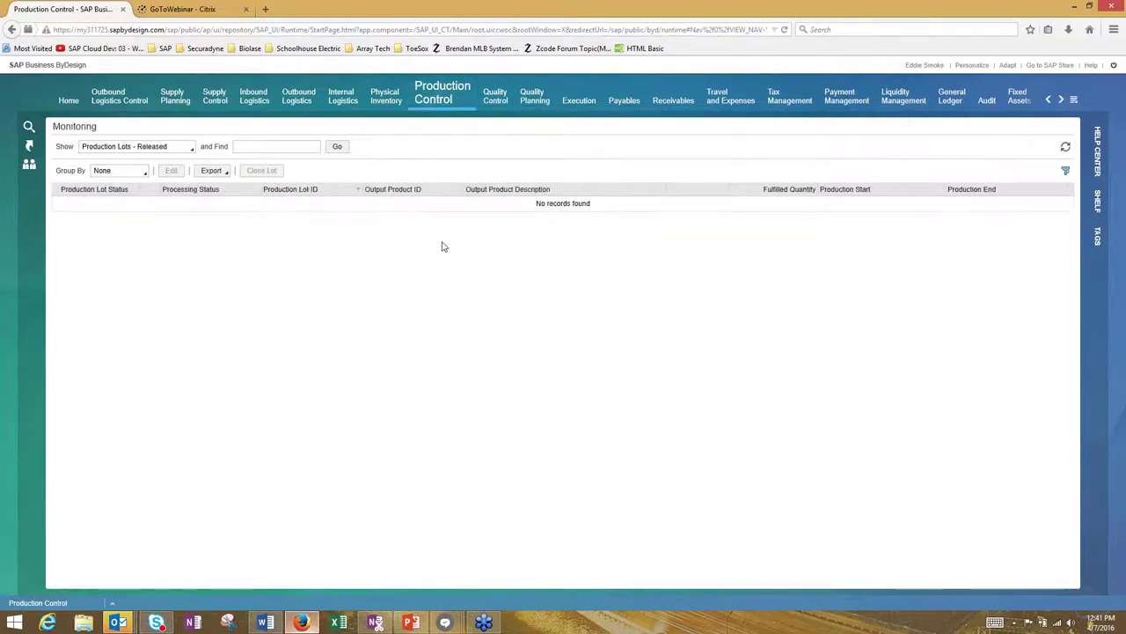
pyautogui.click(159, 150)
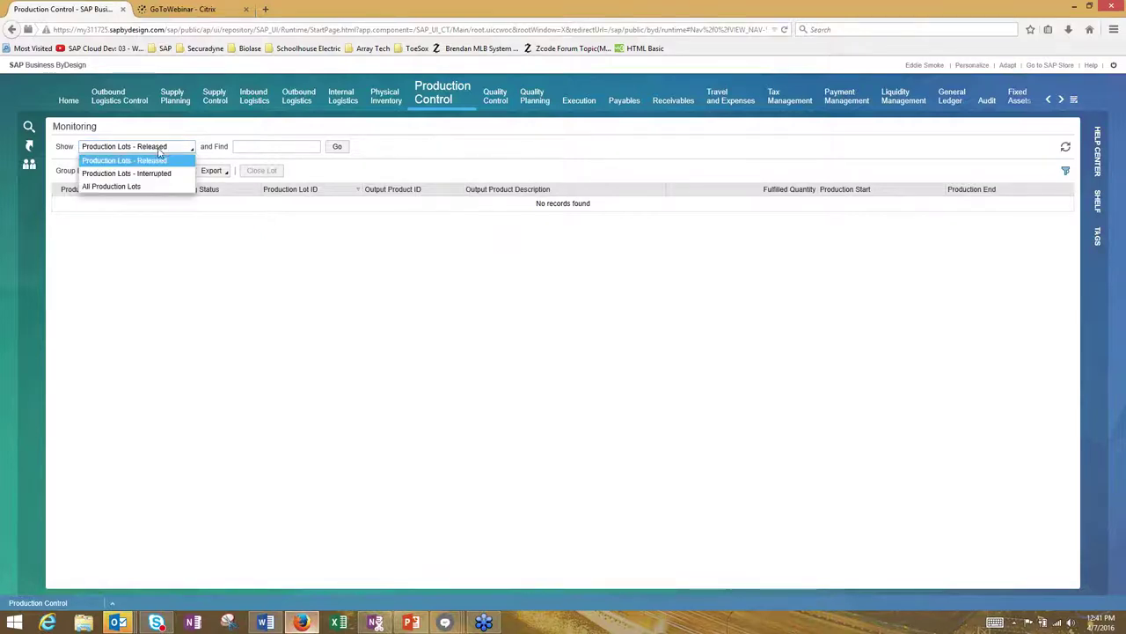
pyautogui.click(118, 188)
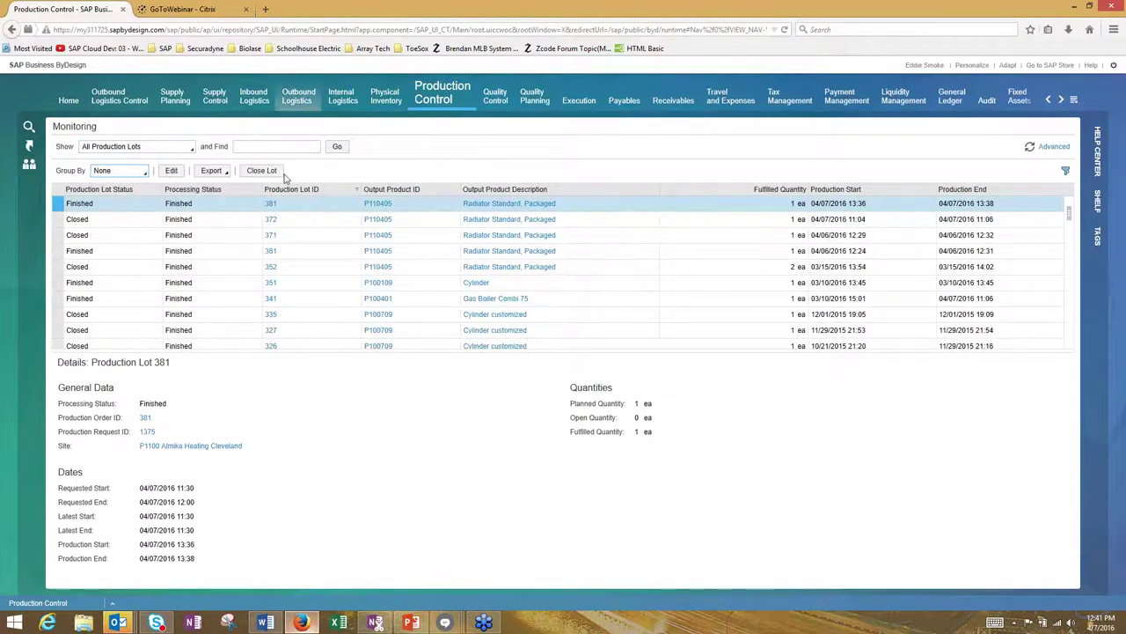
pyautogui.click(280, 208)
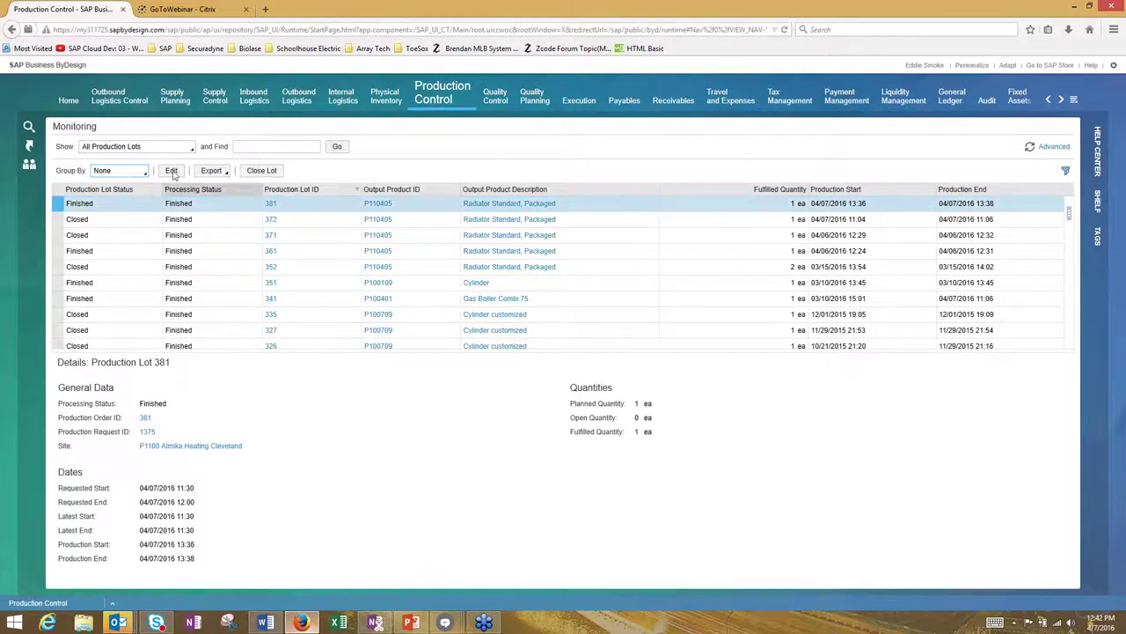
pyautogui.click(171, 172)
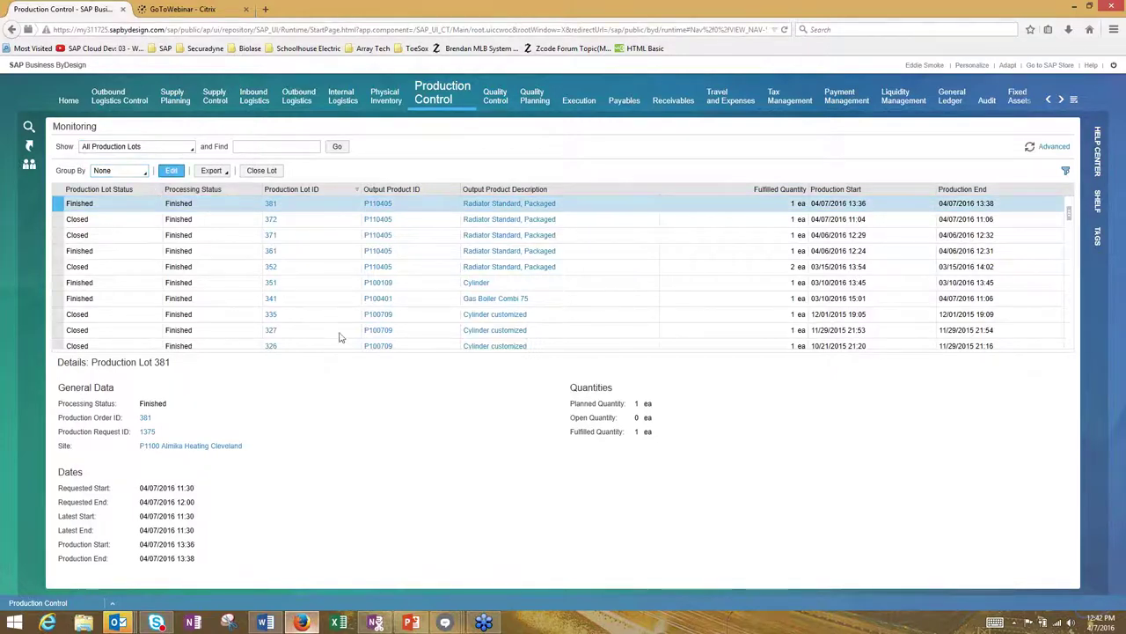
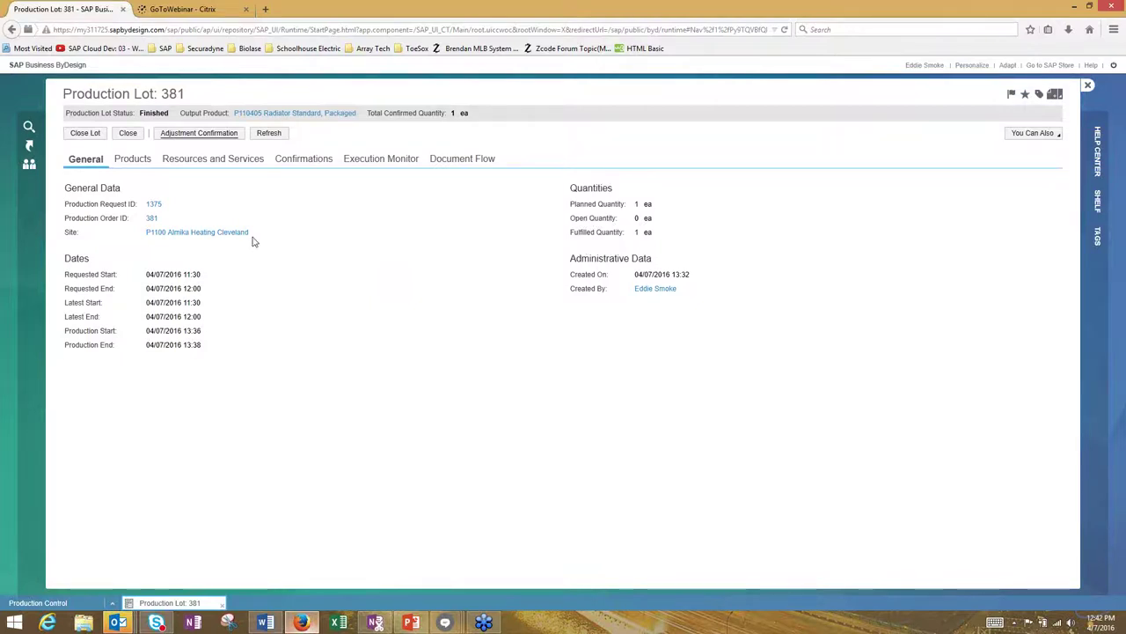
# - Show Production Lot 381's output product P110405 under Products > Output Products
pyautogui.click(132, 159)
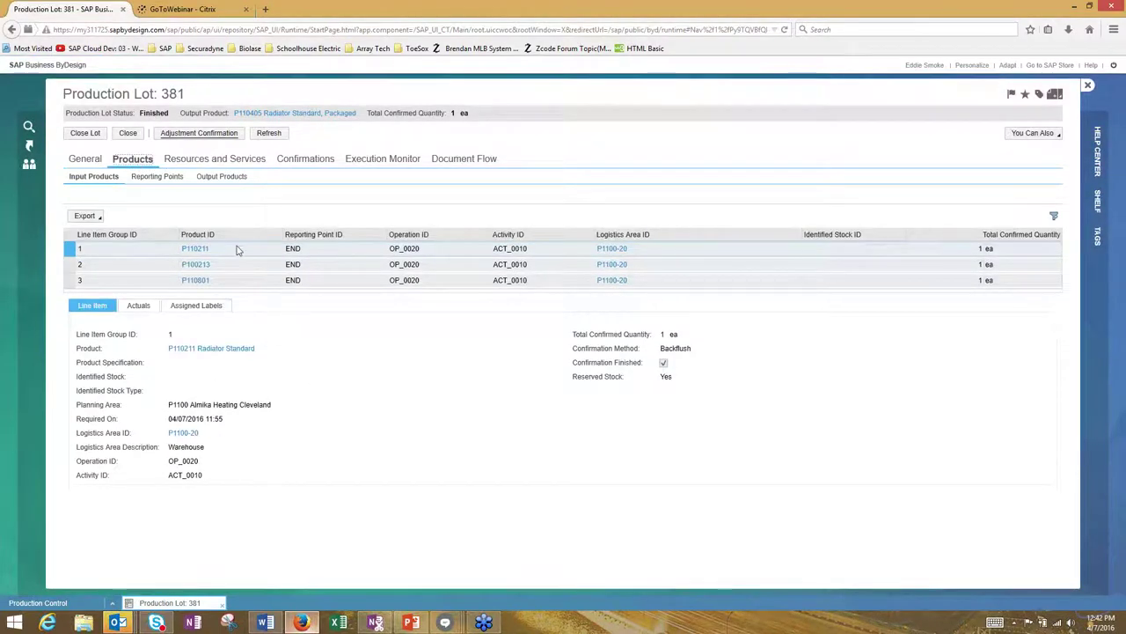
pyautogui.click(231, 178)
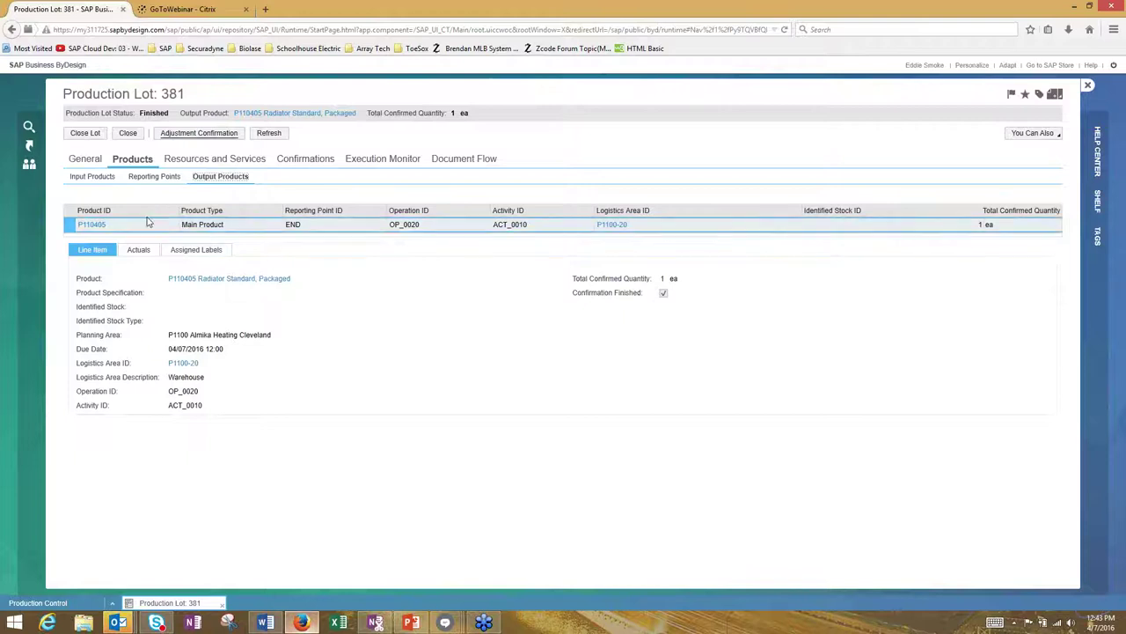
# - Close Production Lot 381, confirm the irreversible close, and return to the lot monitoring list
pyautogui.click(88, 136)
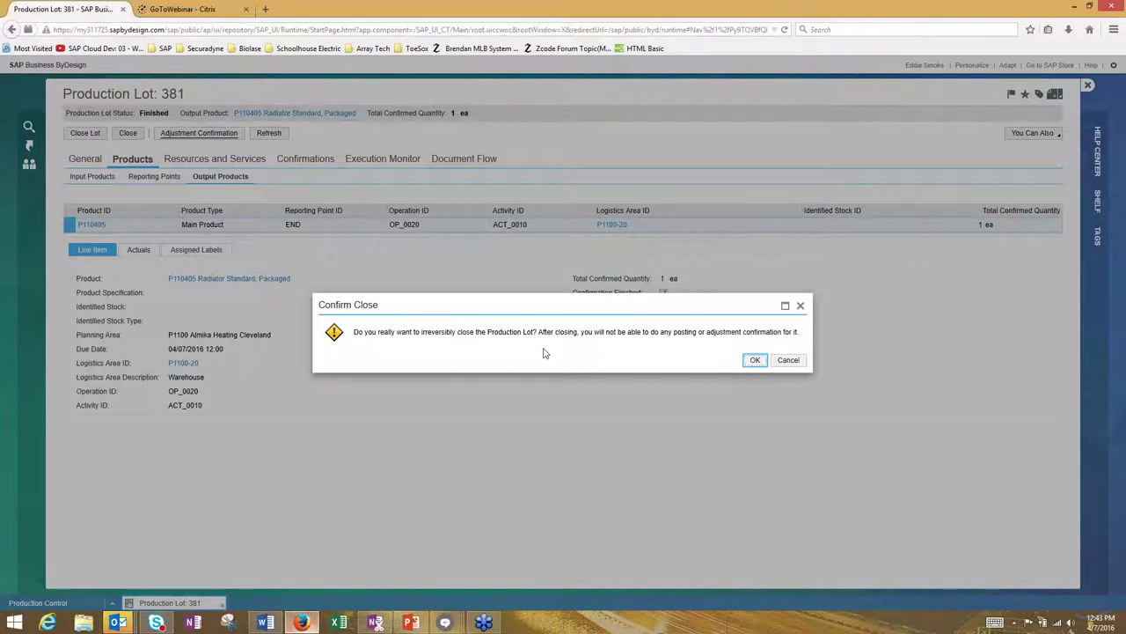
pyautogui.click(757, 361)
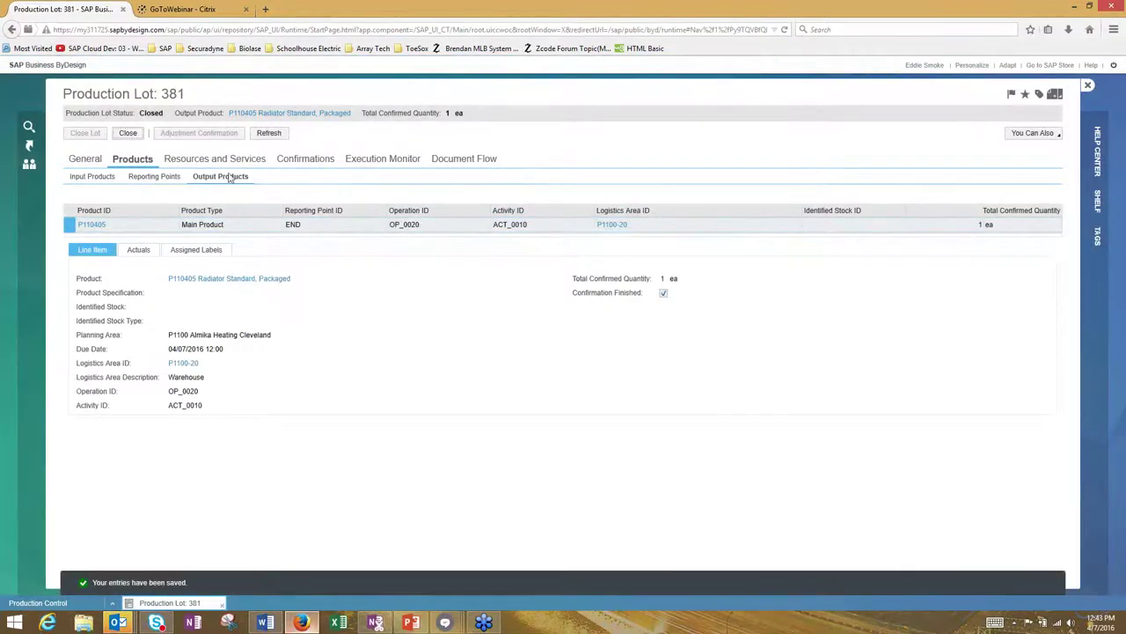
pyautogui.click(132, 165)
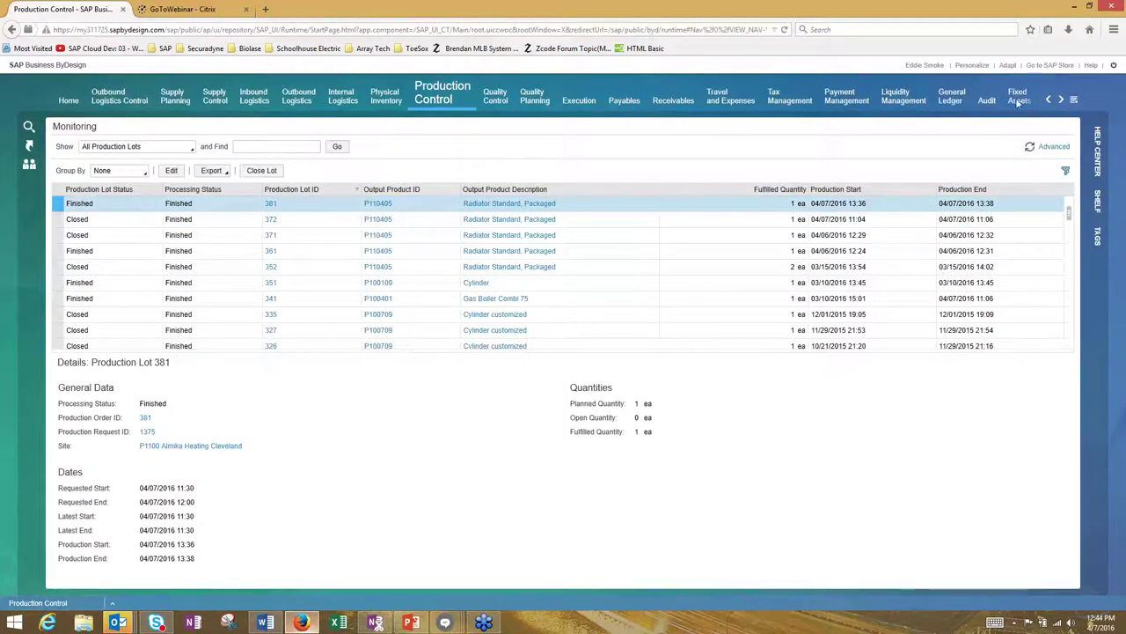
# - Open General Ledger Journal Entries showing today's postings, including source document 1193
pyautogui.click(1061, 99)
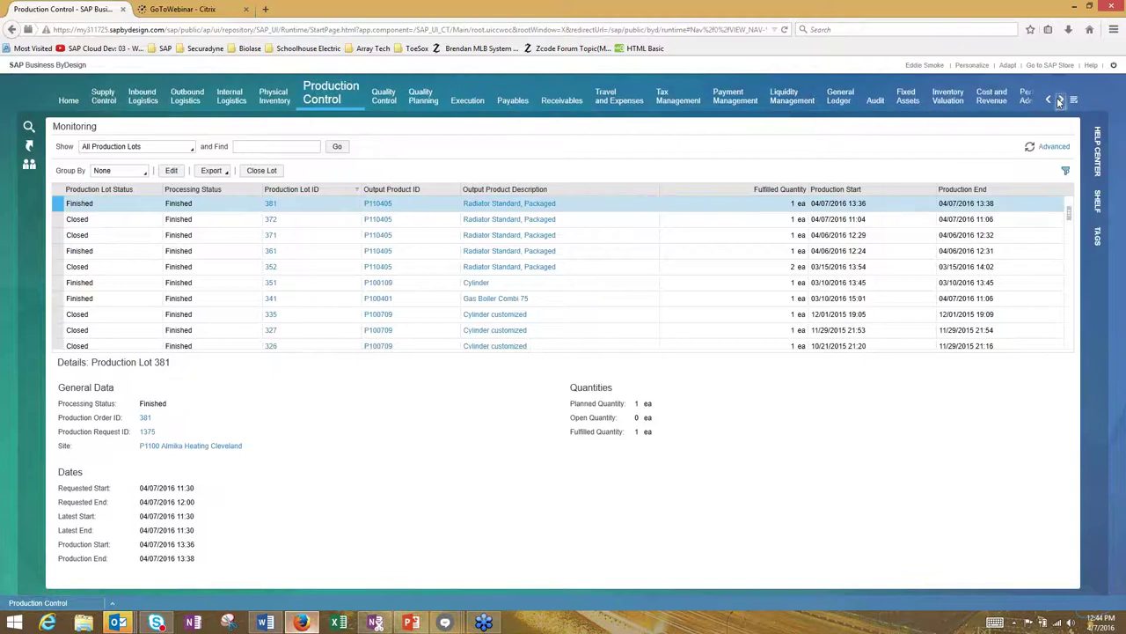
pyautogui.click(1060, 99)
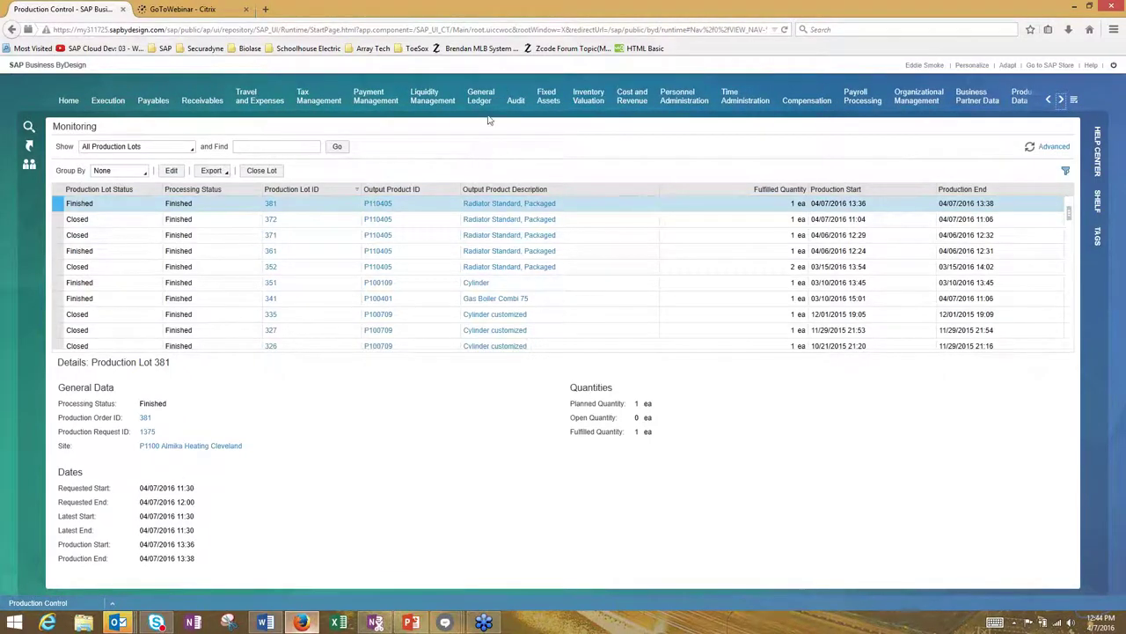
pyautogui.moveTo(493, 102)
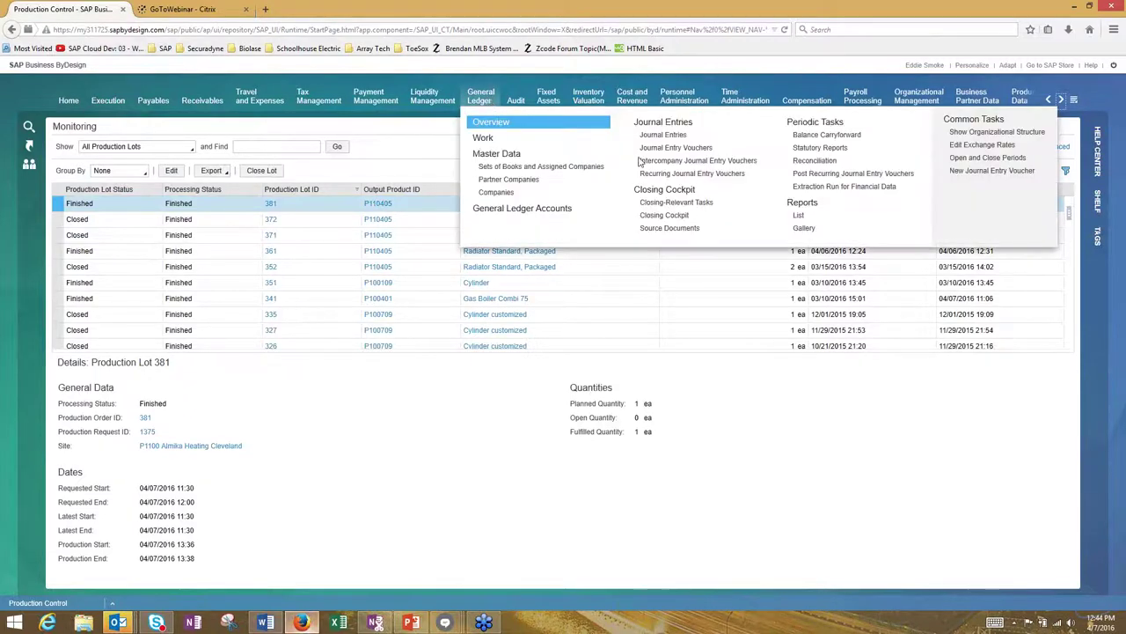
pyautogui.click(671, 140)
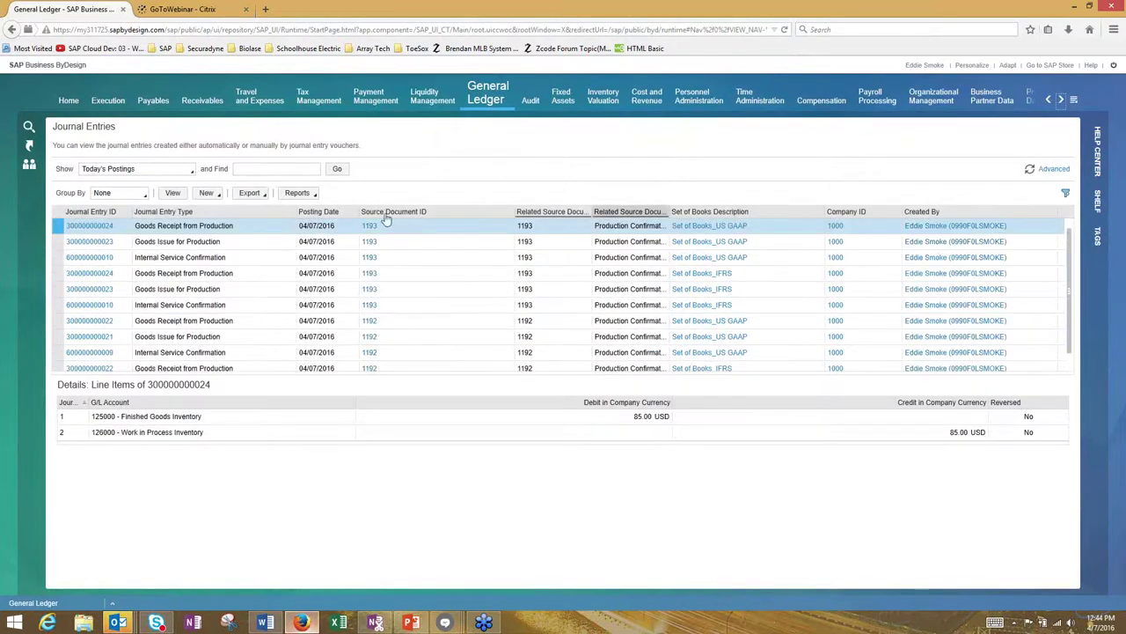
pyautogui.click(296, 229)
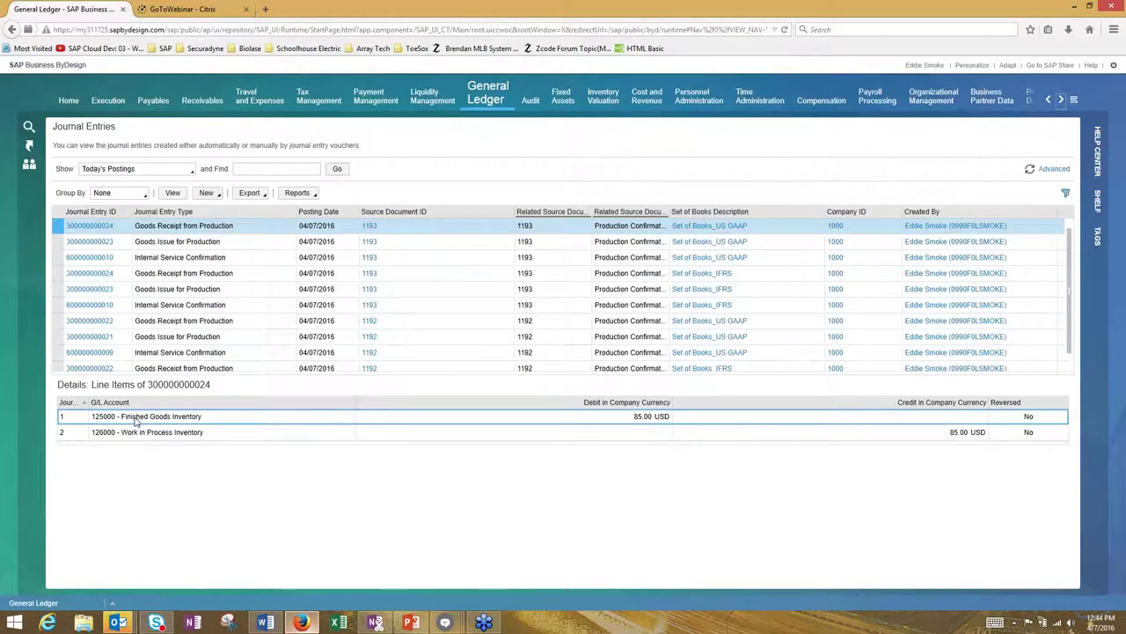
pyautogui.click(219, 242)
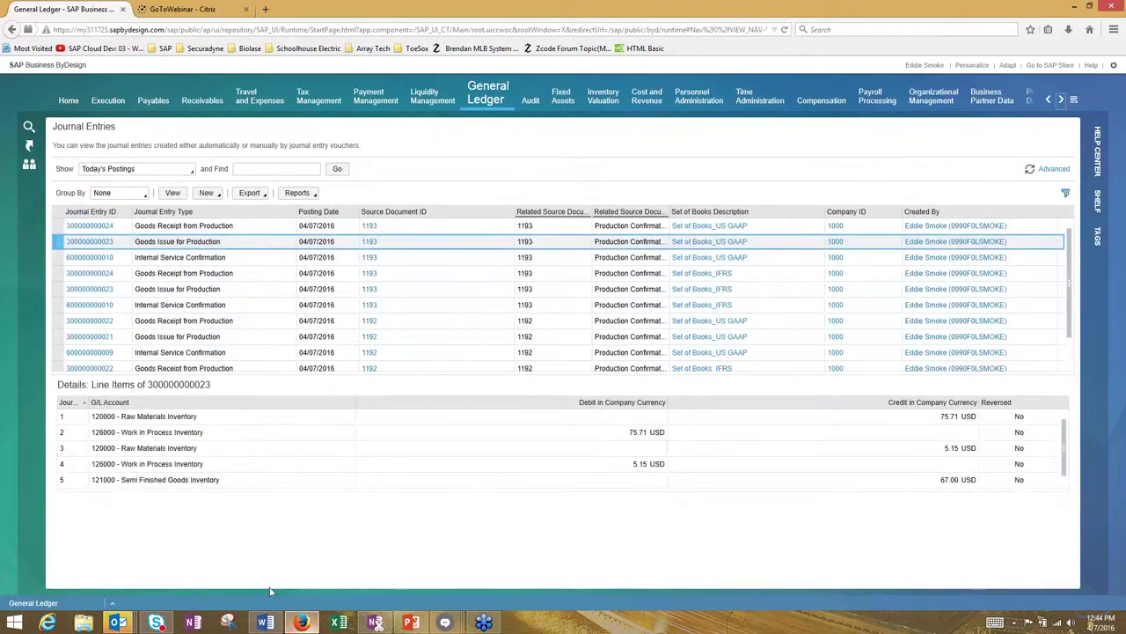
pyautogui.click(195, 432)
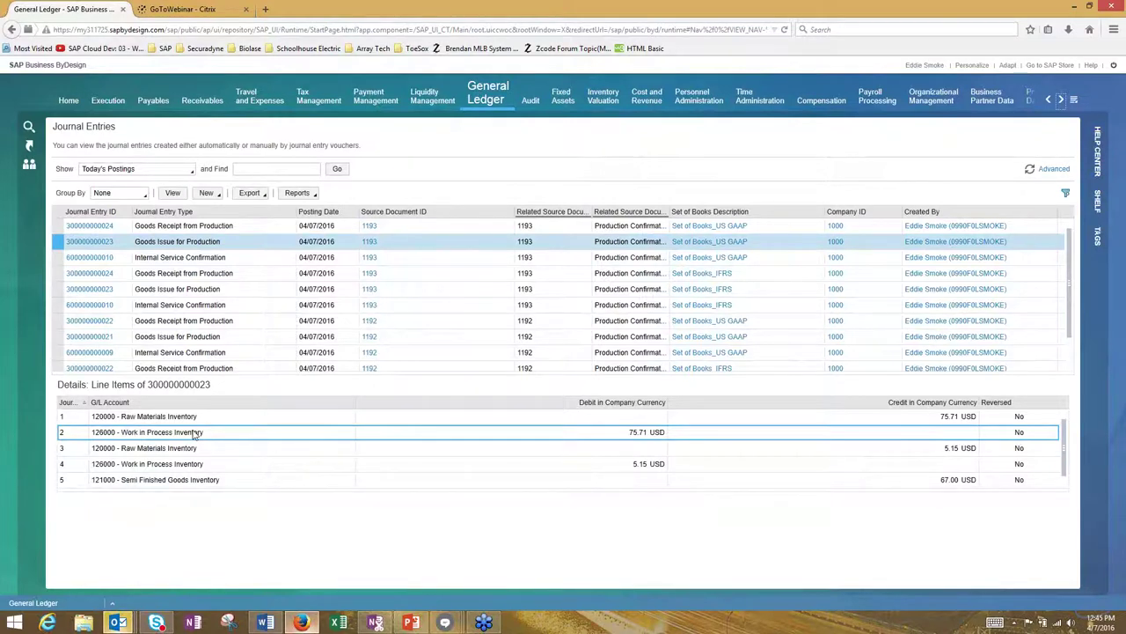
pyautogui.click(169, 261)
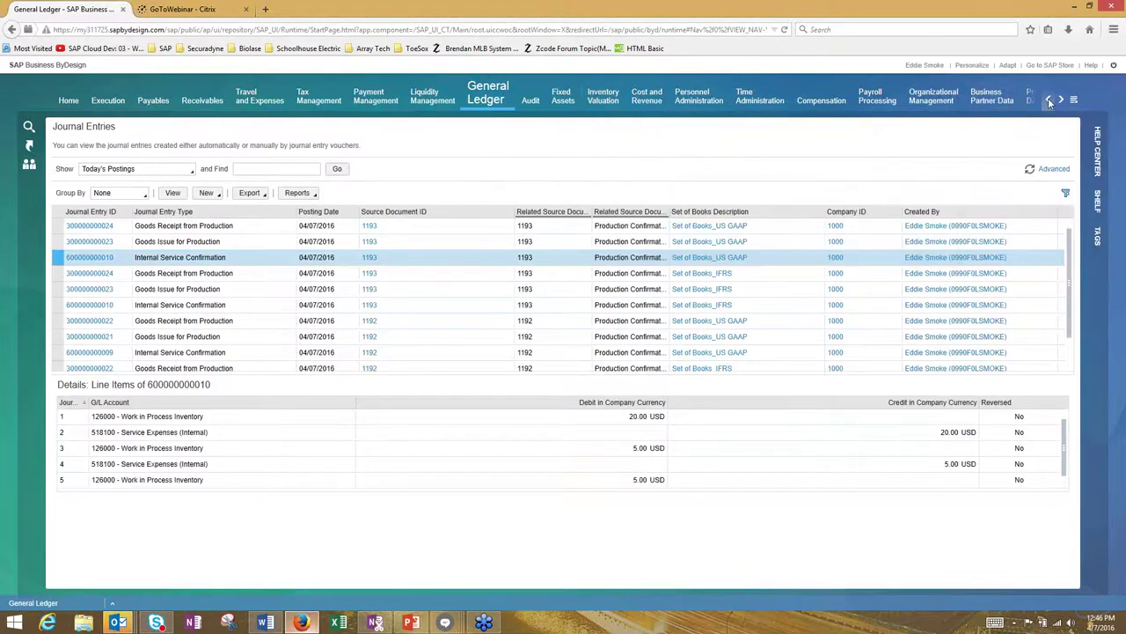
pyautogui.click(1049, 102)
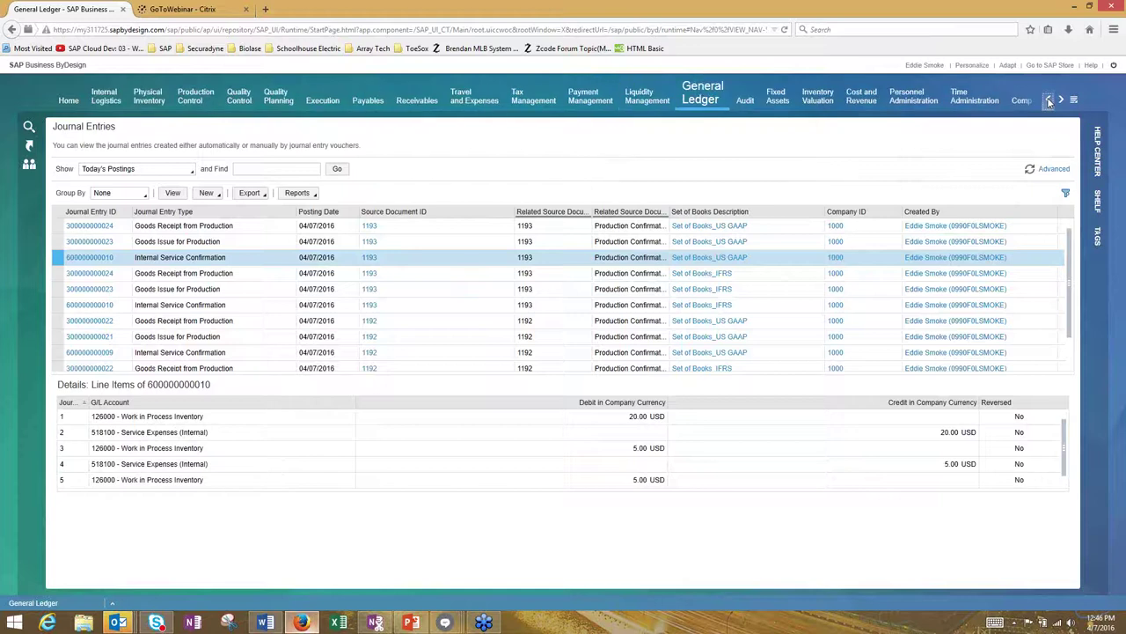
# - Scroll back to the Planning and Production Master Data work center and show its views
pyautogui.click(1049, 102)
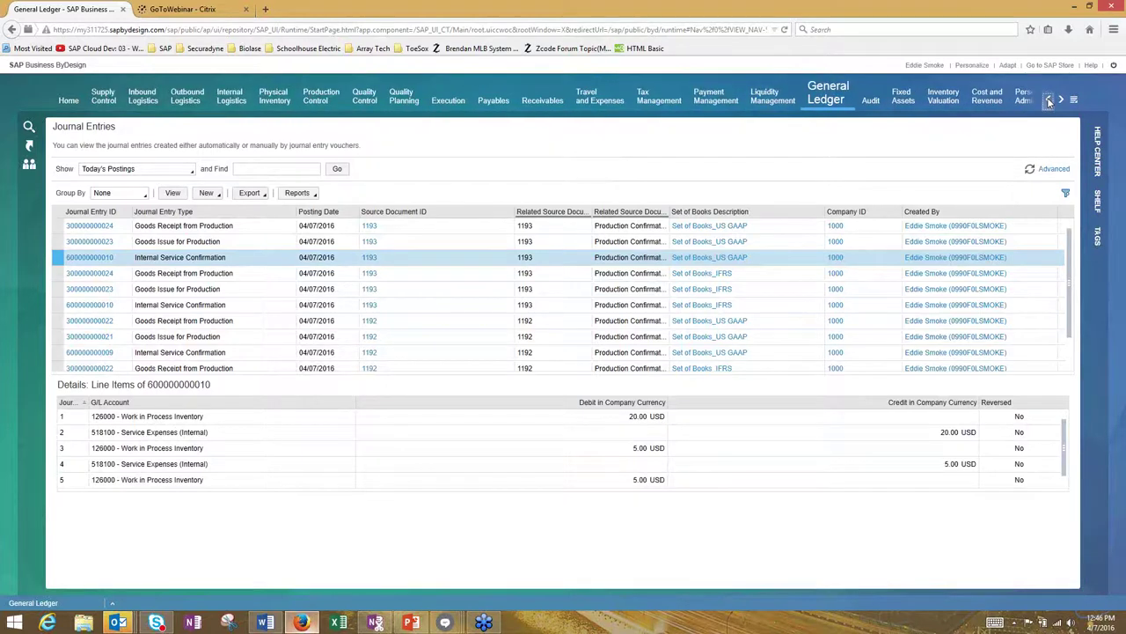
pyautogui.click(1049, 102)
pyautogui.click(1049, 102)
pyautogui.click(1049, 102)
pyautogui.click(1049, 102)
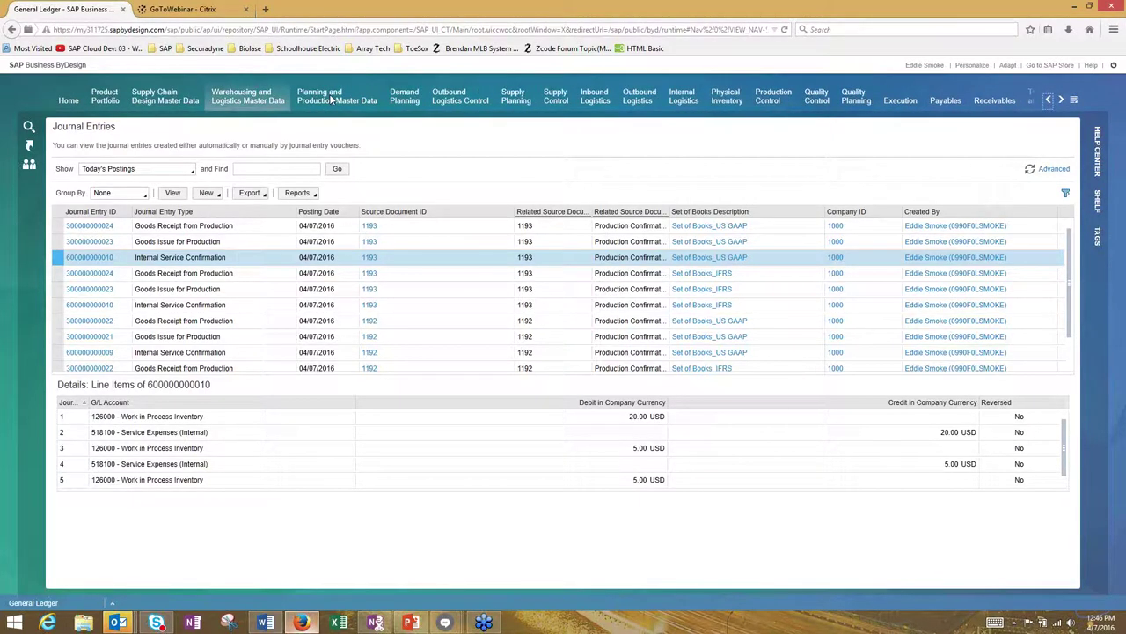
pyautogui.moveTo(334, 99)
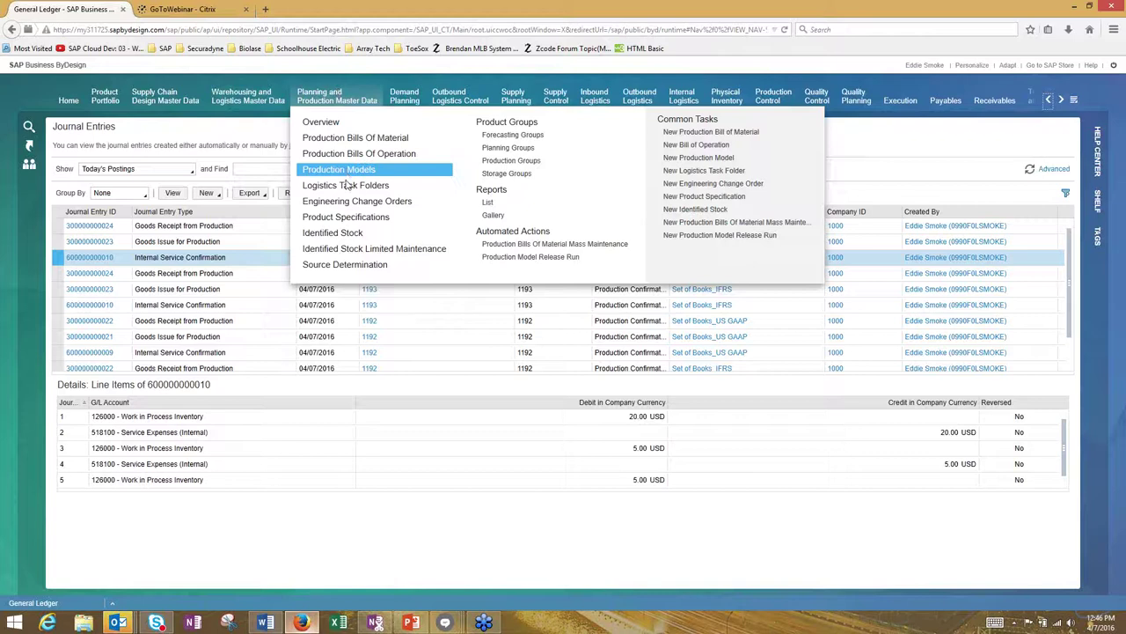
# - Open Production Model 100004 (Radiator Standard, Packaged) for editing from the Production Models list
pyautogui.click(400, 170)
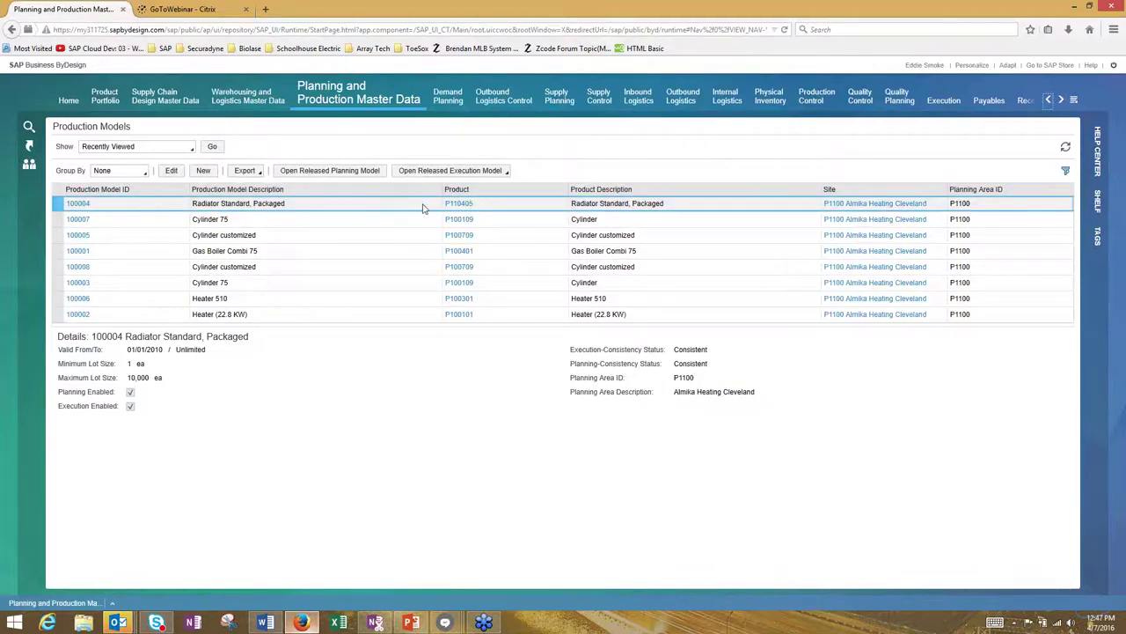
pyautogui.click(171, 170)
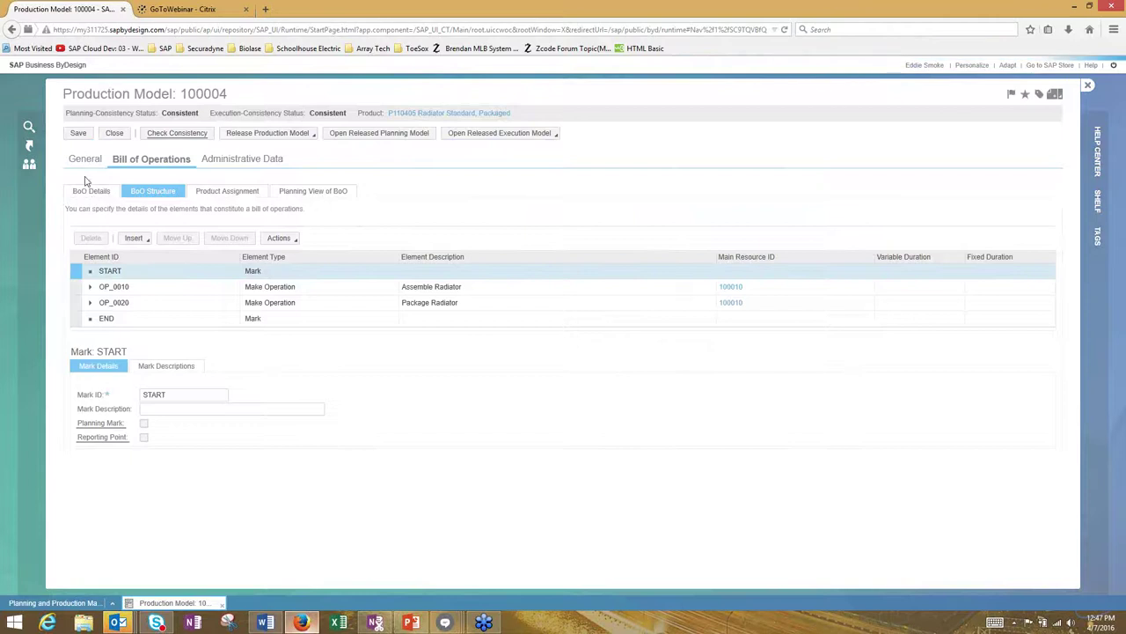
# - Show Production Model 100004's General details: lot sizes, validity and linked bill of materials
pyautogui.click(85, 160)
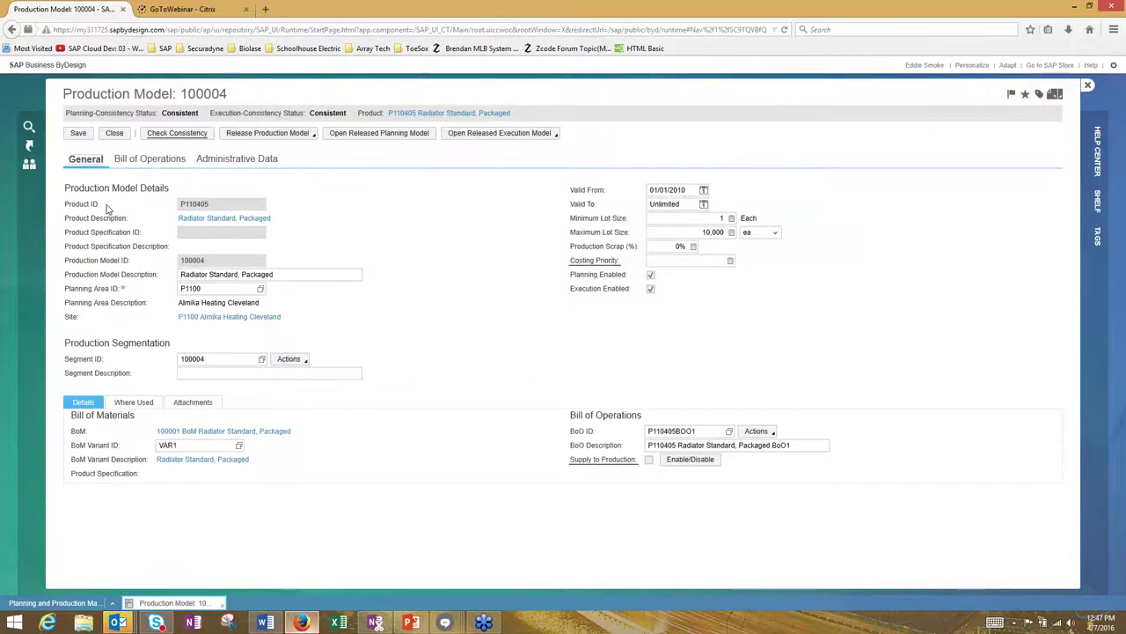
# - Close Production Model 100004, returning to the list showing its 1 to 10,000 ea lot sizes
pyautogui.click(112, 135)
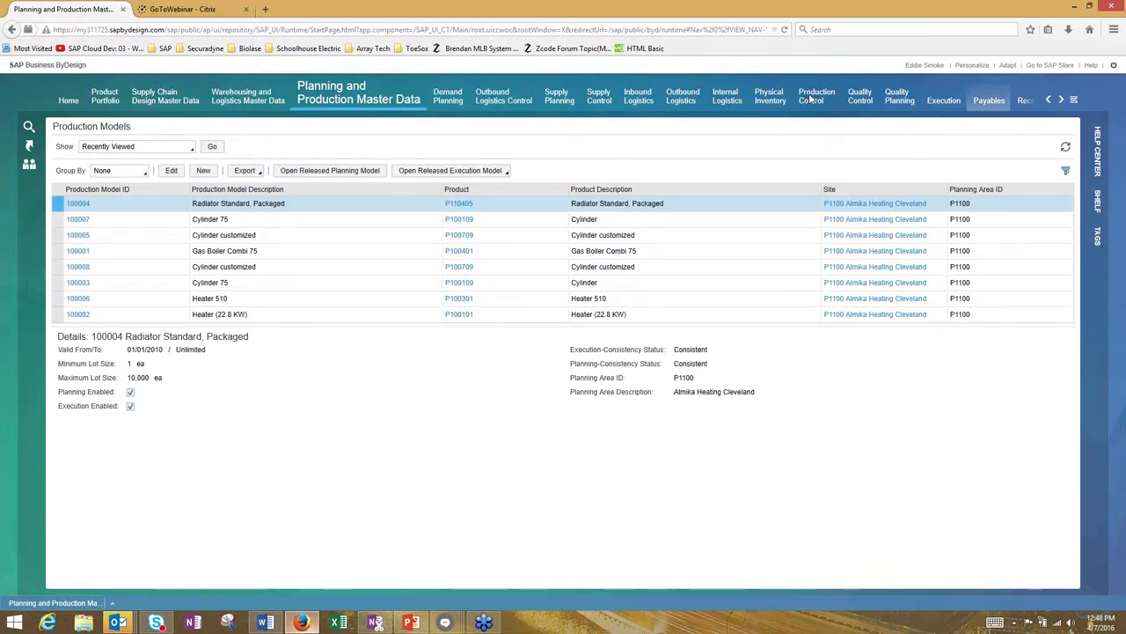
# - Open Production Control's Task Control view of not-started tasks, which shows no records
pyautogui.moveTo(812, 101)
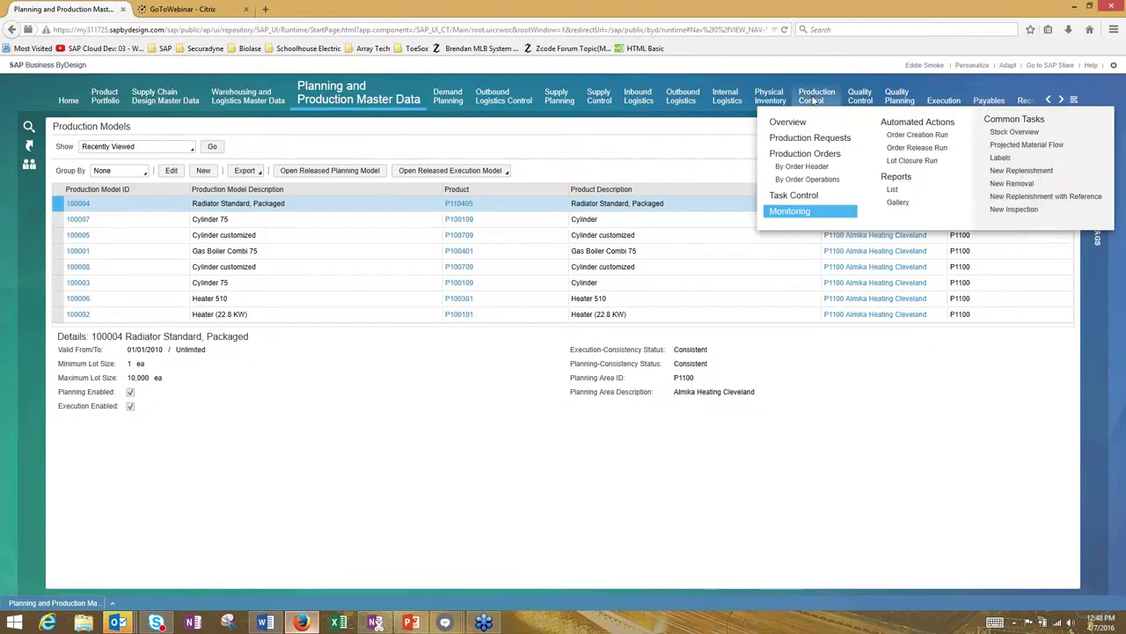
pyautogui.click(1062, 100)
pyautogui.click(1061, 100)
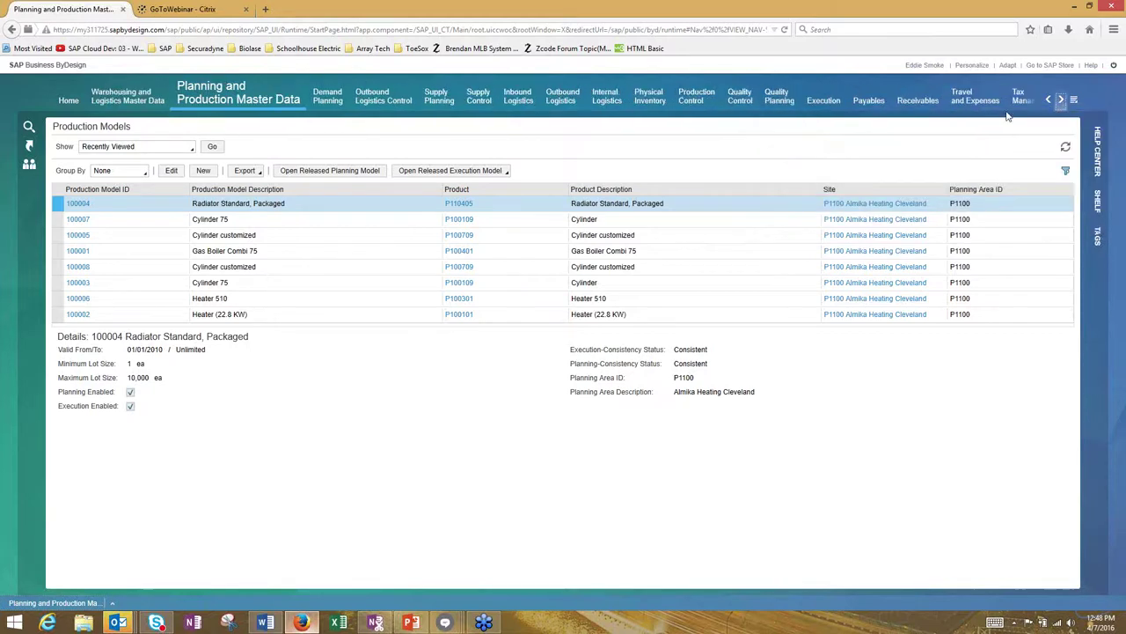
pyautogui.moveTo(692, 100)
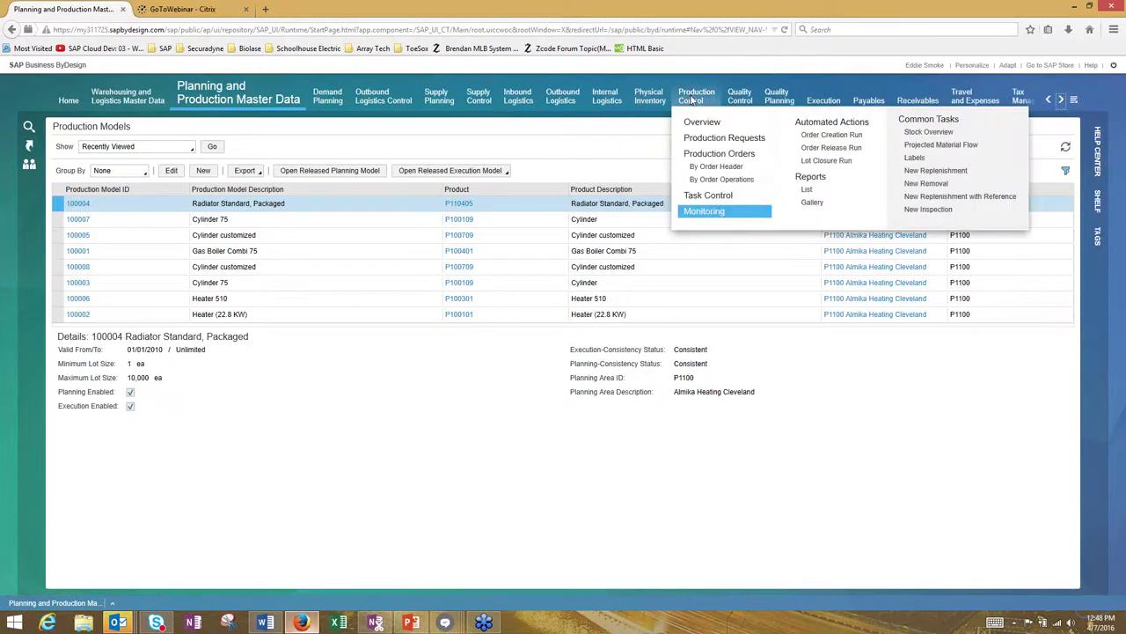
pyautogui.click(718, 196)
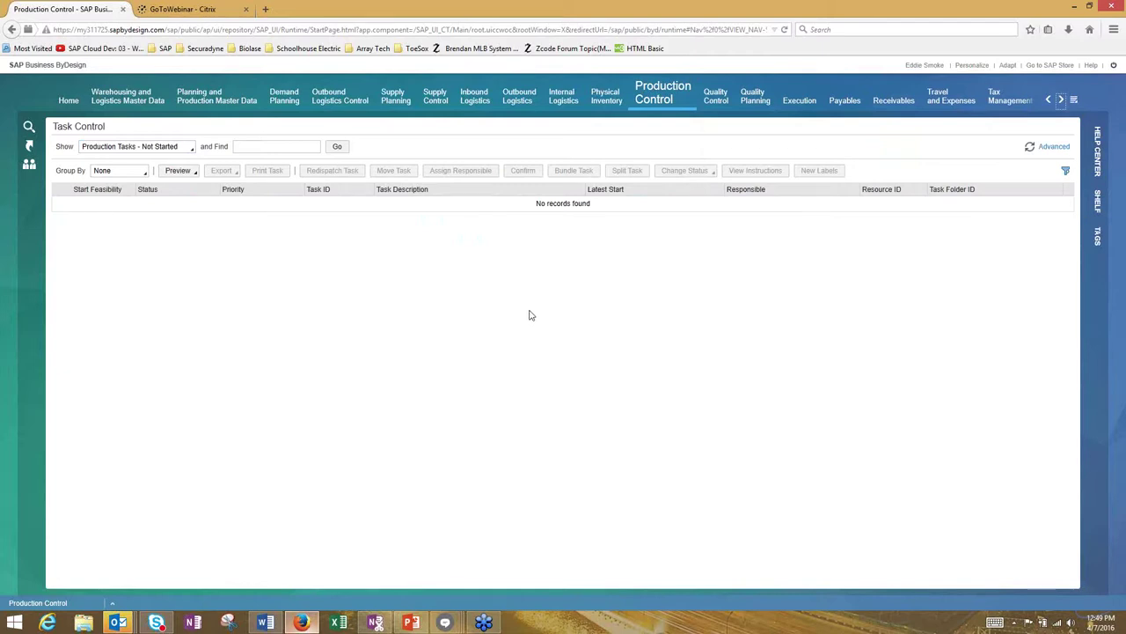
pyautogui.moveTo(802, 98)
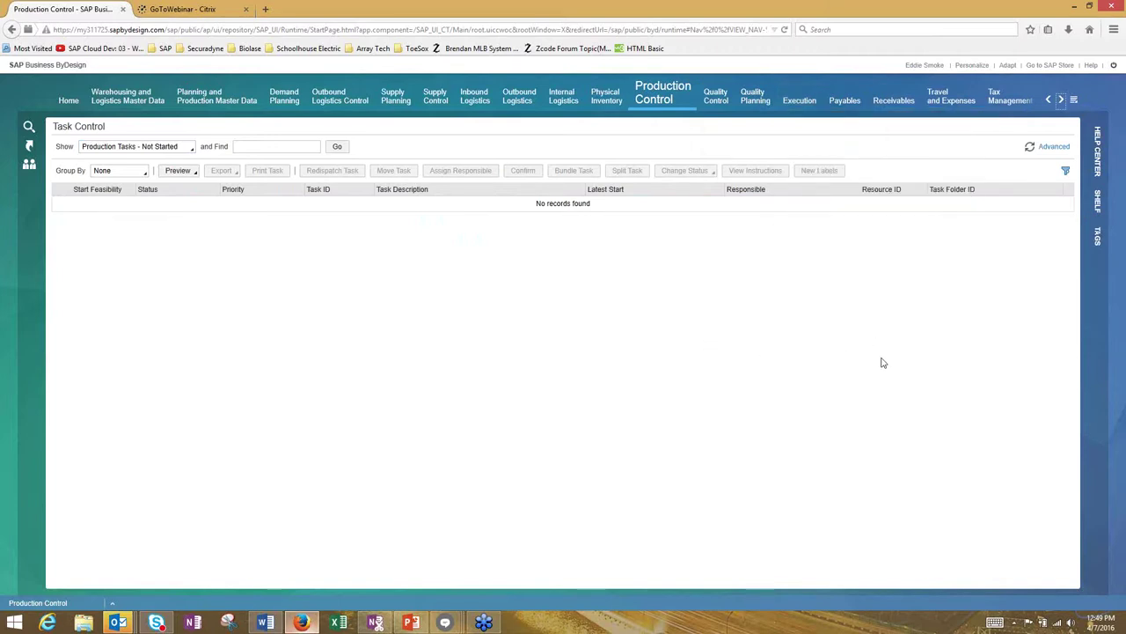